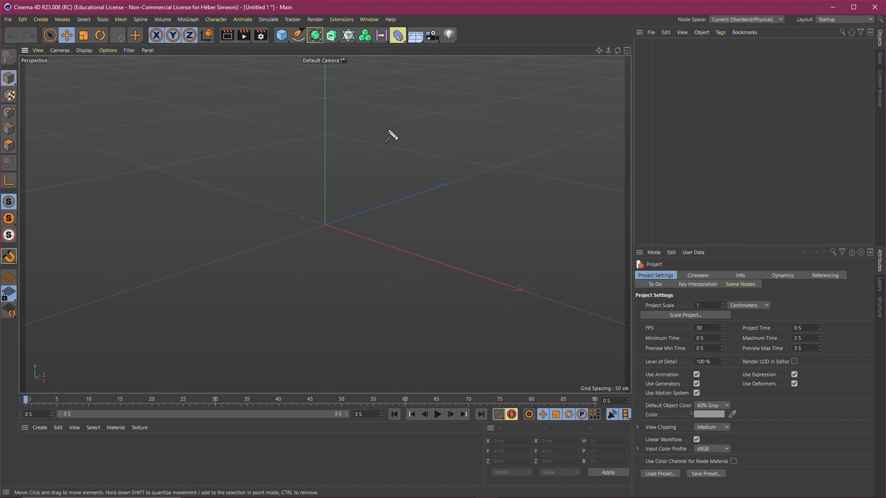
Adjust the interface layout and the empty viewport before adding objects
left_click_drag(379, 325, 818, 47)
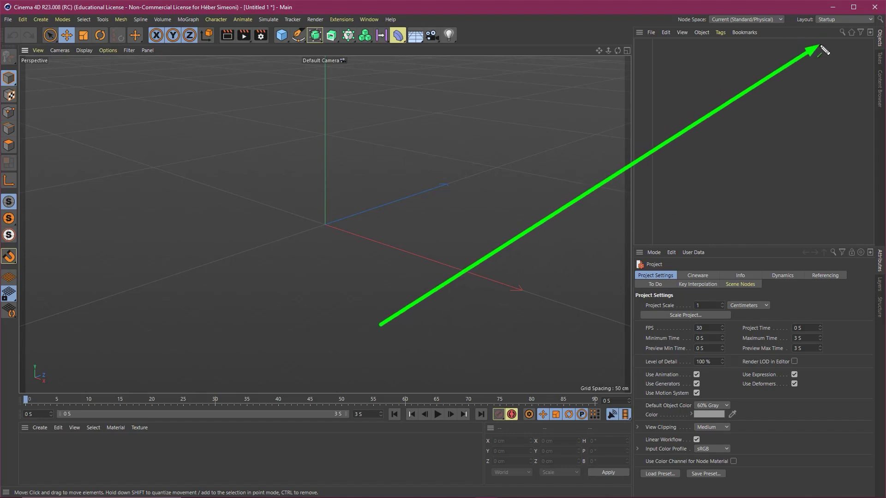
left_click_drag(822, 48, 822, 51)
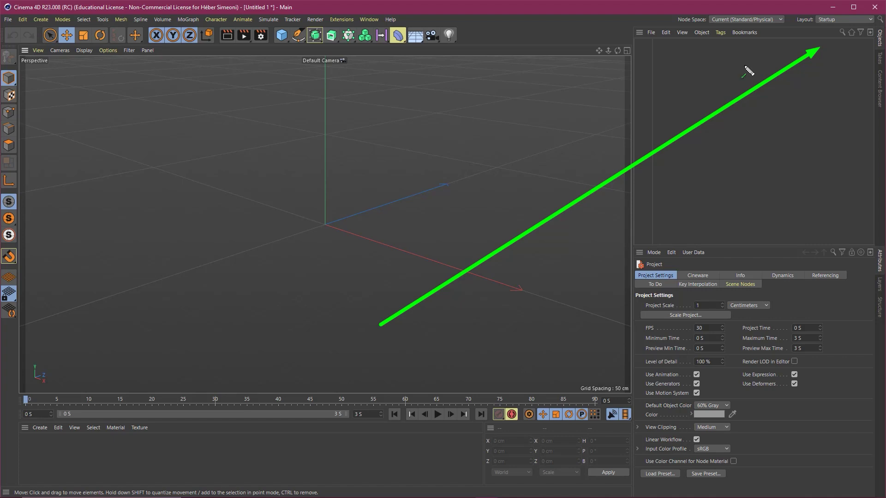
key("ctrl+z")
key("g")
right_click(340, 228)
key("Escape")
mouse_move(330, 166)
left_mouse_down()
mouse_move(396, 213)
mouse_move(353, 174)
mouse_move(265, 190)
mouse_move(279, 259)
mouse_move(408, 257)
mouse_move(407, 194)
left_mouse_up()
mouse_move(325, 258)
left_mouse_down()
mouse_move(352, 253)
mouse_move(267, 383)
mouse_move(441, 407)
left_mouse_up()
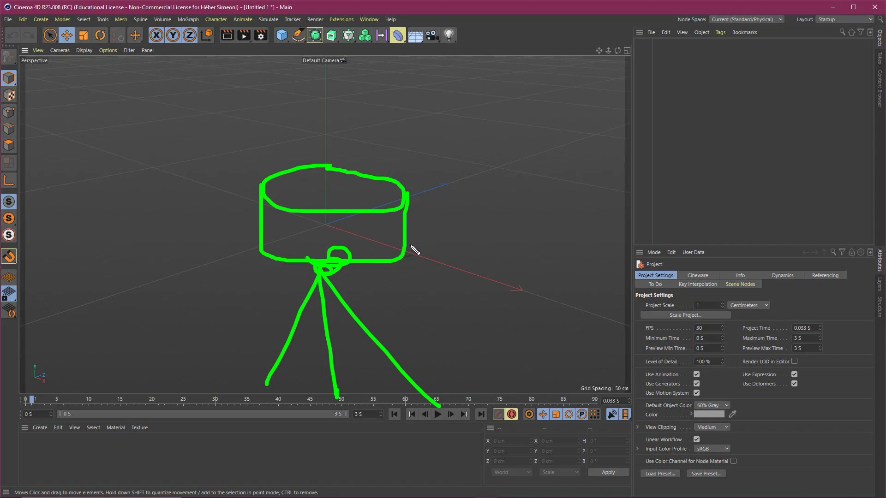
left_click_drag(216, 201, 281, 43)
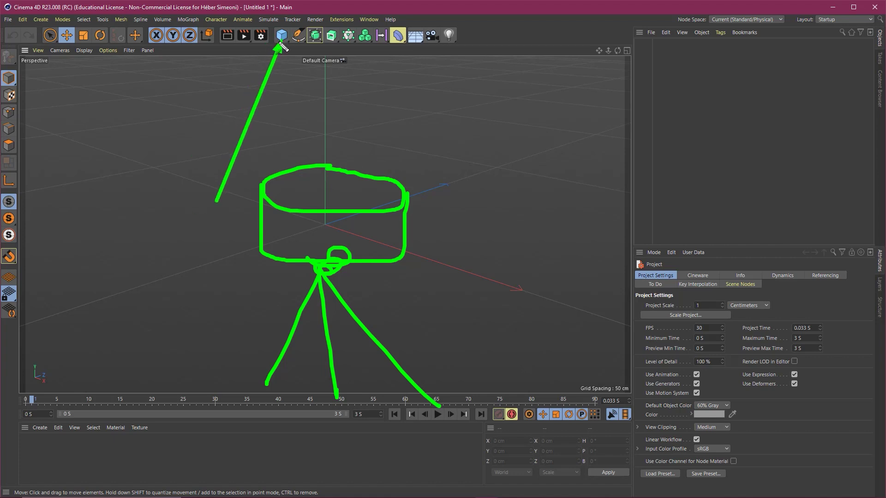
Add a Tube primitive and display it with Gouraud Shading (Lines)
left_click(287, 35)
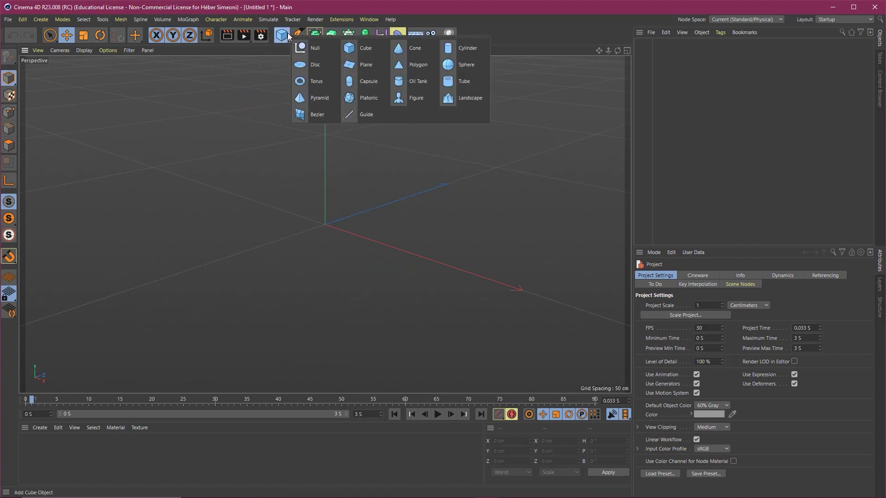
left_click(470, 80)
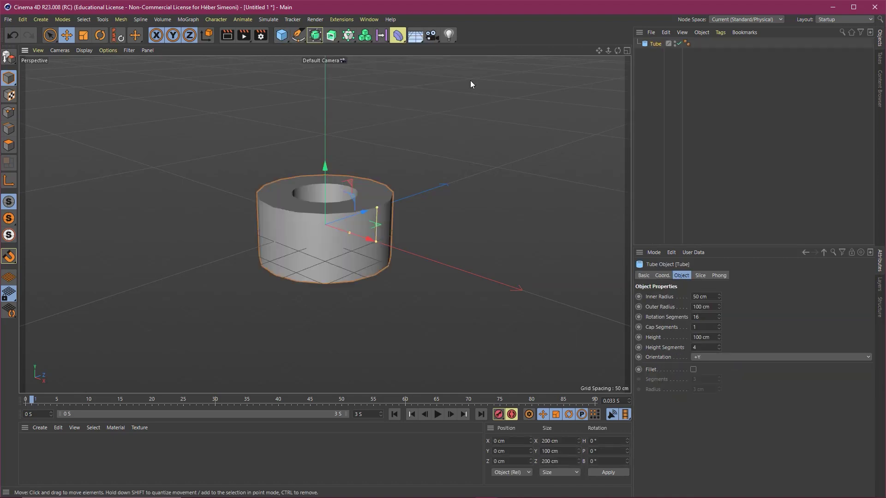
scroll(345, 225, "up", 4)
left_click_drag(363, 200, 347, 190, "alt")
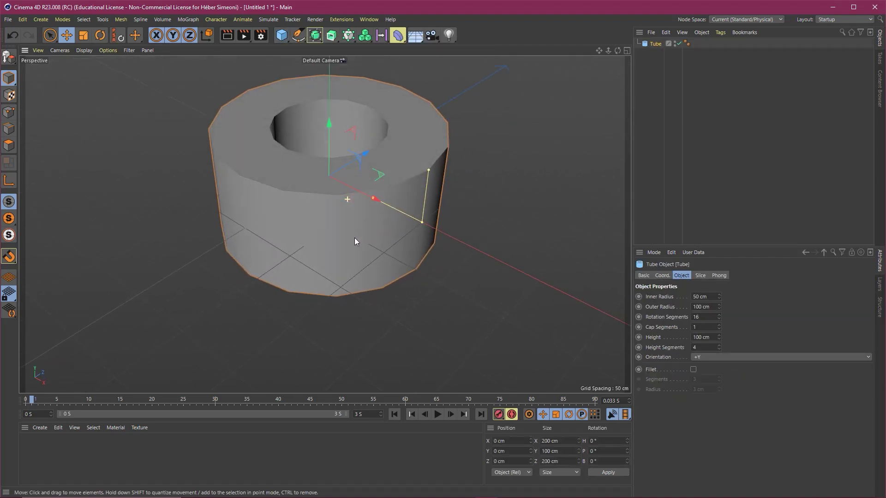
mouse_move(355, 237)
left_mouse_down("alt")
mouse_move(359, 323)
mouse_move(361, 196)
mouse_move(386, 205)
left_mouse_up("alt")
middle_click_drag(385, 208, 372, 212, "alt")
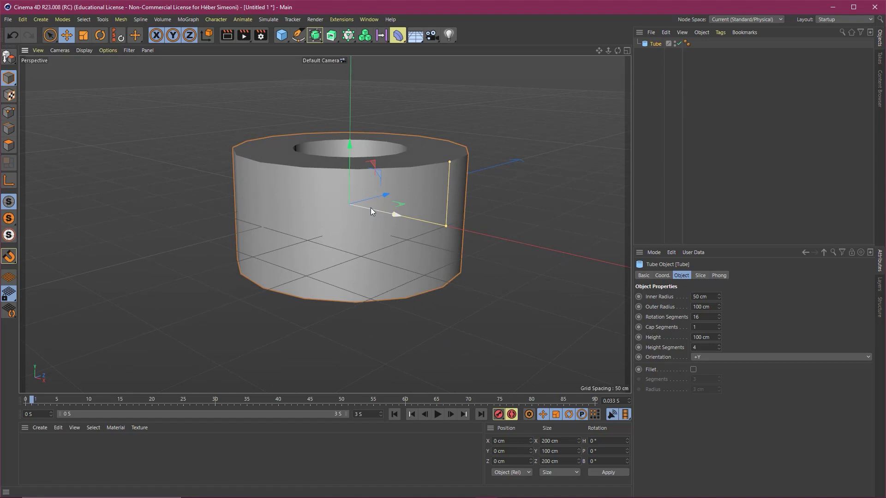
left_click_drag(378, 214, 371, 222, "alt")
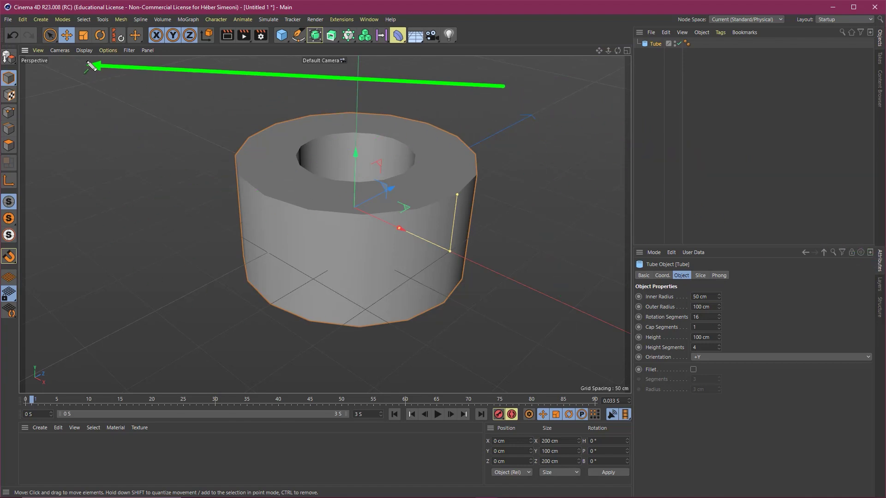
left_click(84, 51)
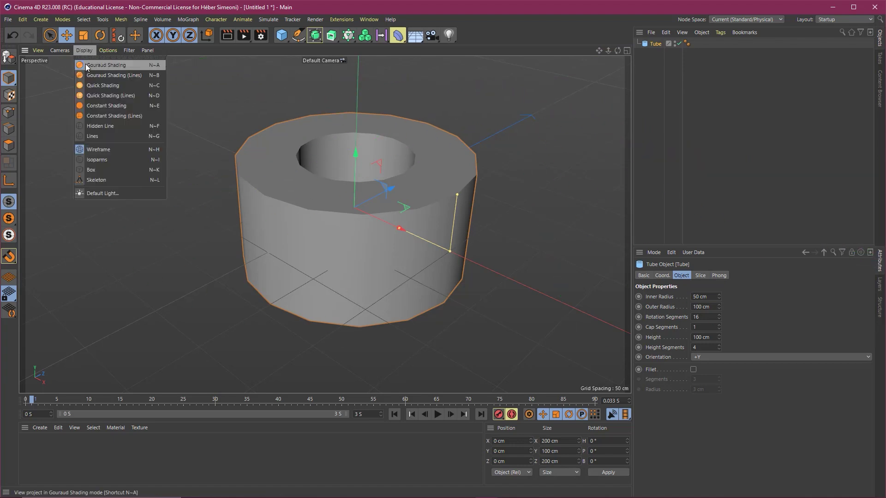
left_click(124, 76)
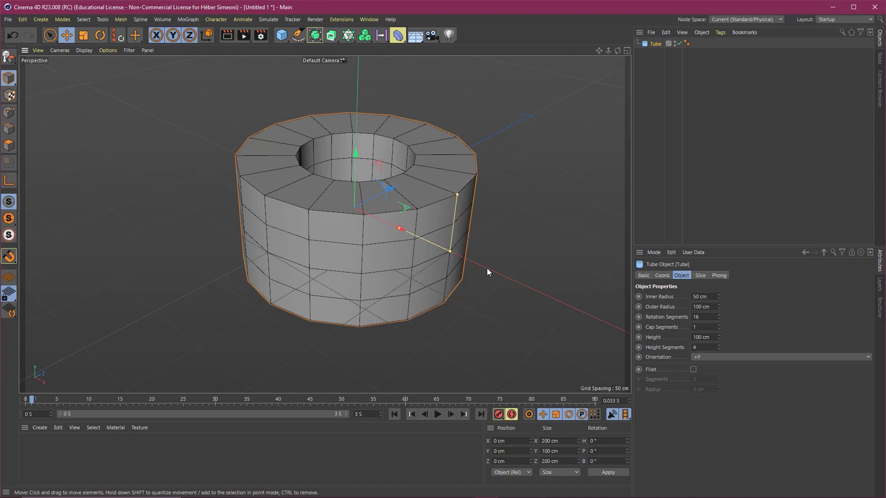
Set the tube's Inner Radius to 98 cm
left_click_drag(550, 305, 879, 263)
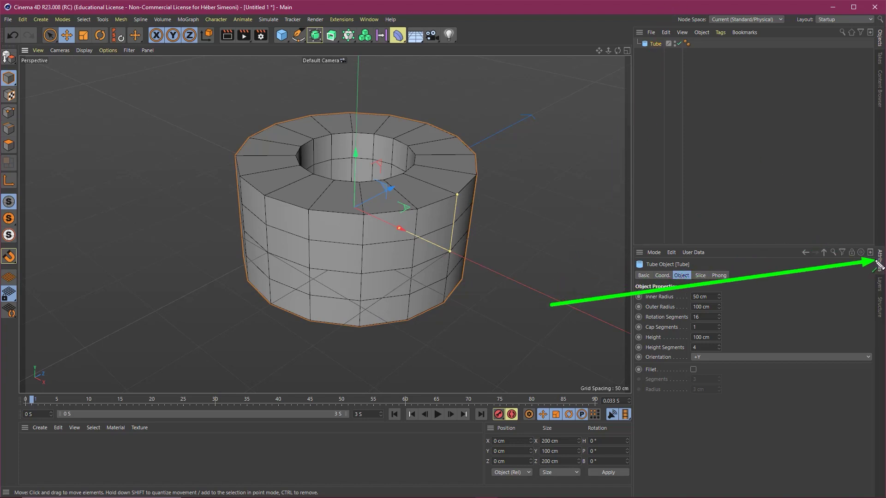
mouse_move(880, 263)
left_mouse_down()
mouse_move(682, 302)
mouse_move(685, 279)
left_mouse_up()
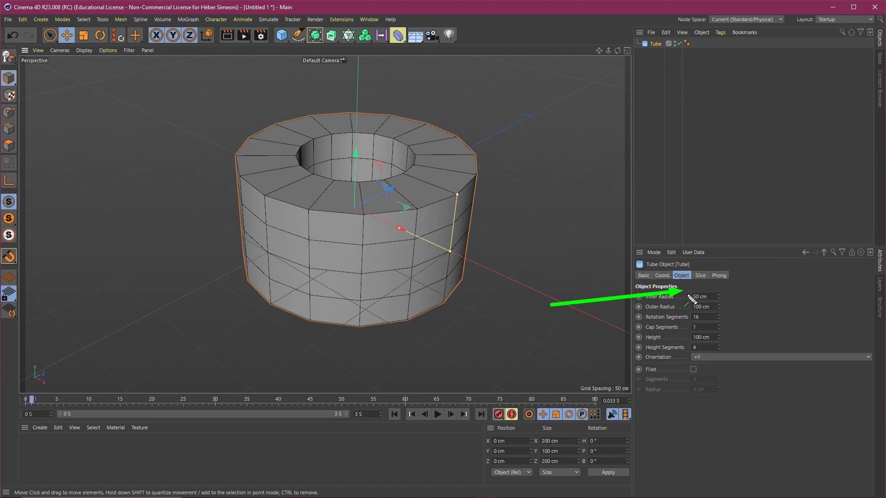
left_click(718, 299)
left_click_drag(718, 296, 718, 277)
left_click_drag(735, 215, 663, 306)
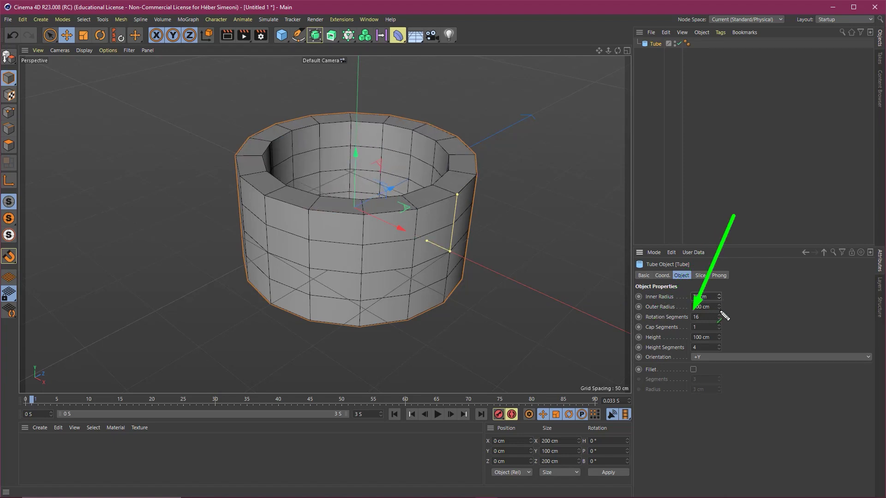
mouse_move(719, 315)
left_mouse_down()
mouse_move(662, 318)
mouse_move(713, 294)
left_mouse_up()
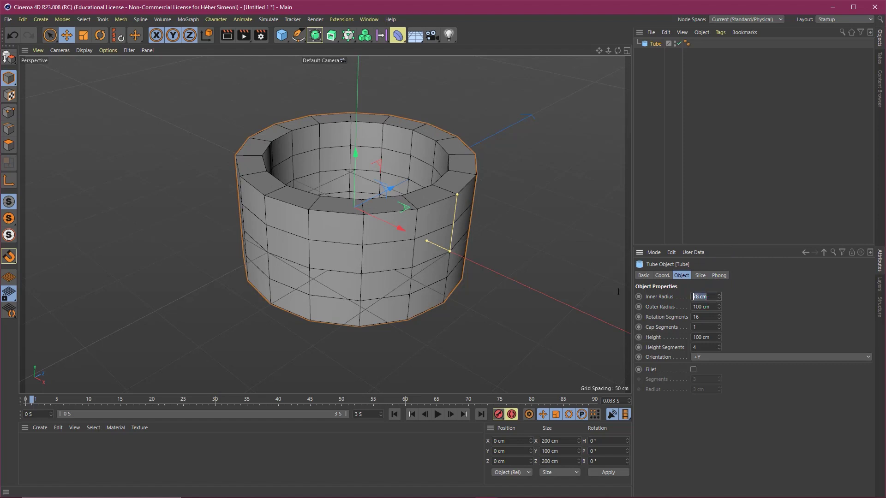
type("98")
key("Return")
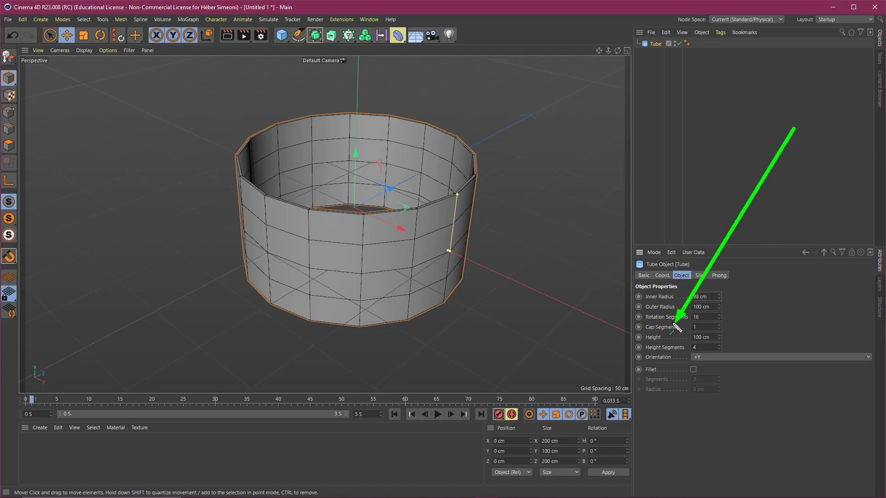
Change the tube's Rotation Segments to 65 and inspect the thin ring
left_click_drag(717, 316, 715, 316)
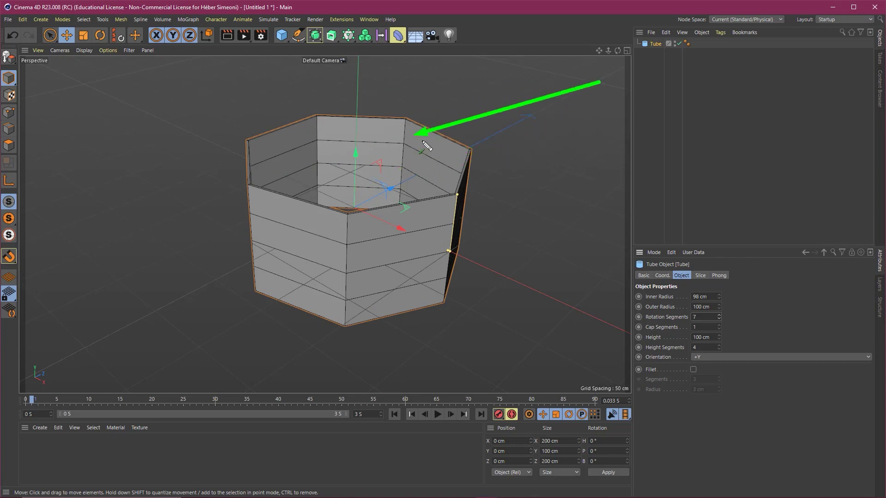
left_click(706, 318)
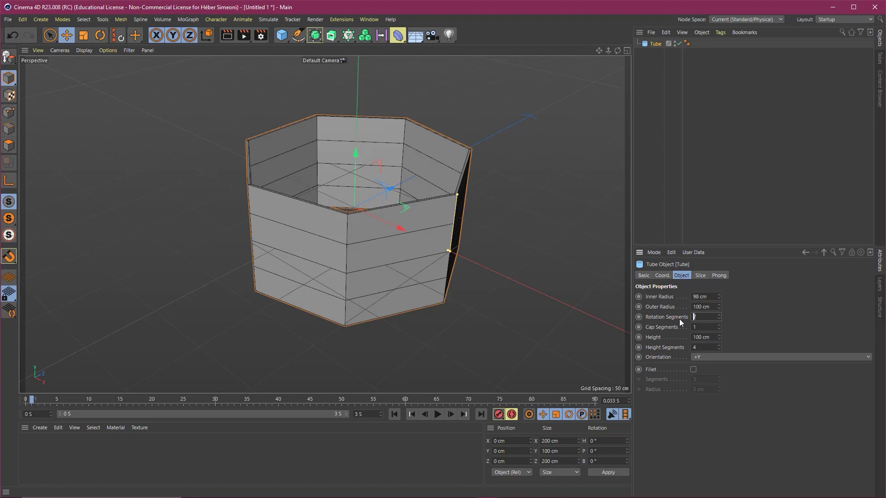
type("36")
key("Return")
left_click(592, 232)
mouse_move(311, 204)
left_mouse_down("alt")
mouse_move(317, 195)
mouse_move(370, 216)
mouse_move(365, 198)
left_mouse_up("alt")
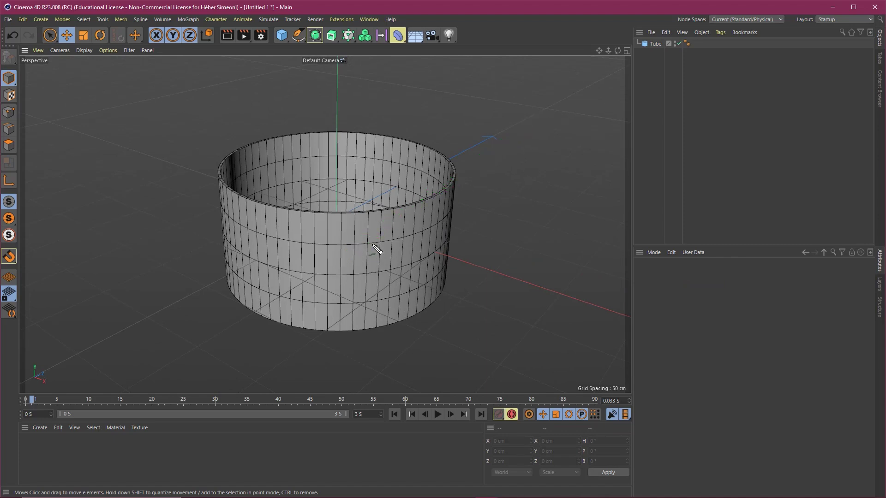
left_click_drag(282, 237, 375, 242)
left_click_drag(283, 269, 364, 271)
left_click_drag(277, 298, 386, 302)
Reselect the tube and reduce its Height Segments to 1
left_click(429, 218)
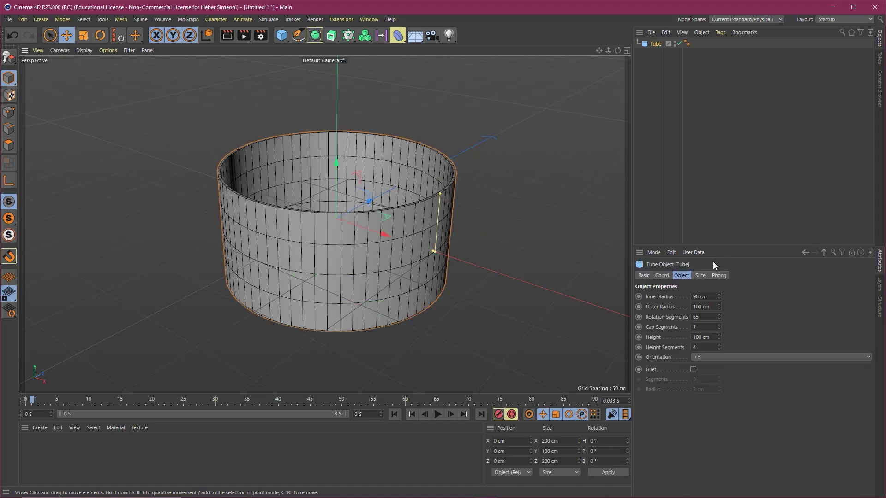
left_click_drag(807, 168, 708, 348)
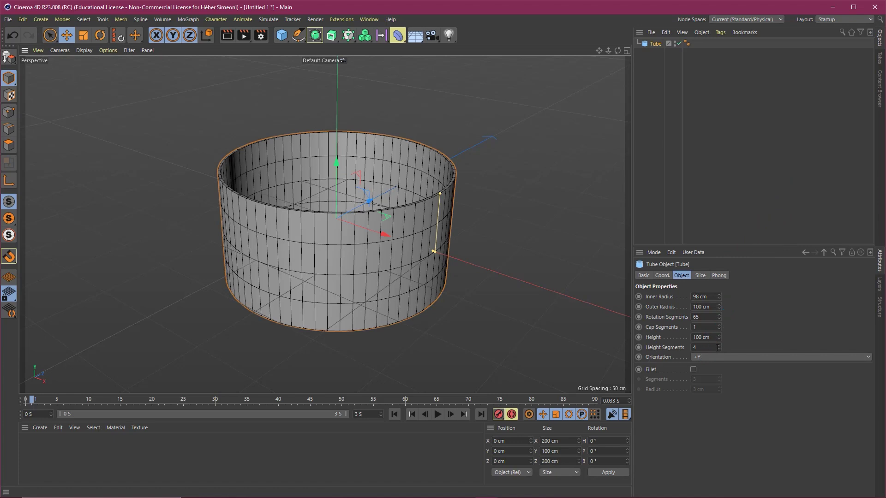
left_click_drag(720, 347, 718, 360)
scroll(368, 232, "down", 2)
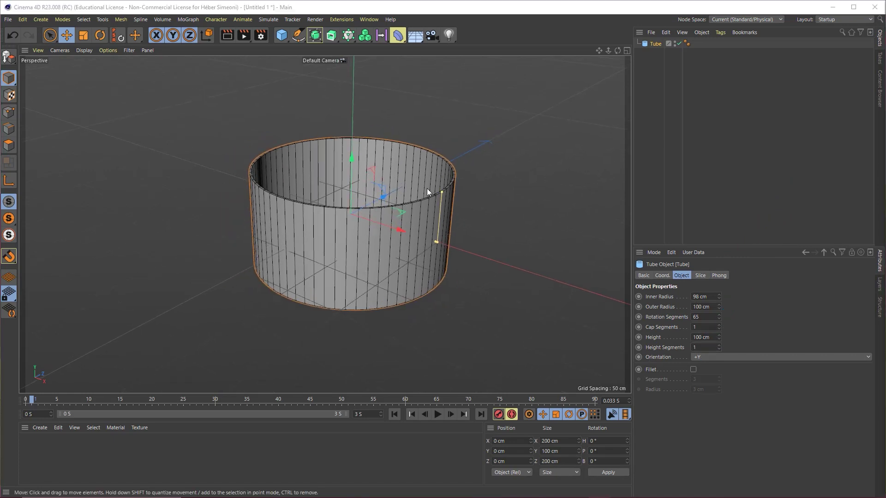
left_click_drag(231, 160, 256, 271)
Deselect the tube and add a Taper deformer from the Deformer palette
left_click_drag(474, 167, 447, 288)
mouse_move(232, 162)
left_mouse_down()
mouse_move(261, 161)
mouse_move(224, 269)
left_mouse_up()
left_click_drag(458, 165, 465, 191)
left_click_drag(477, 221, 217, 270)
left_click_drag(251, 162, 279, 152)
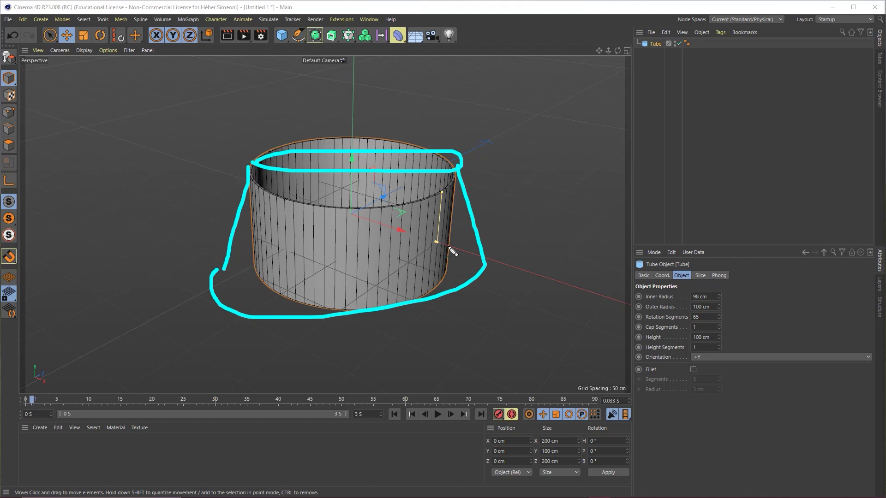
left_click(482, 165)
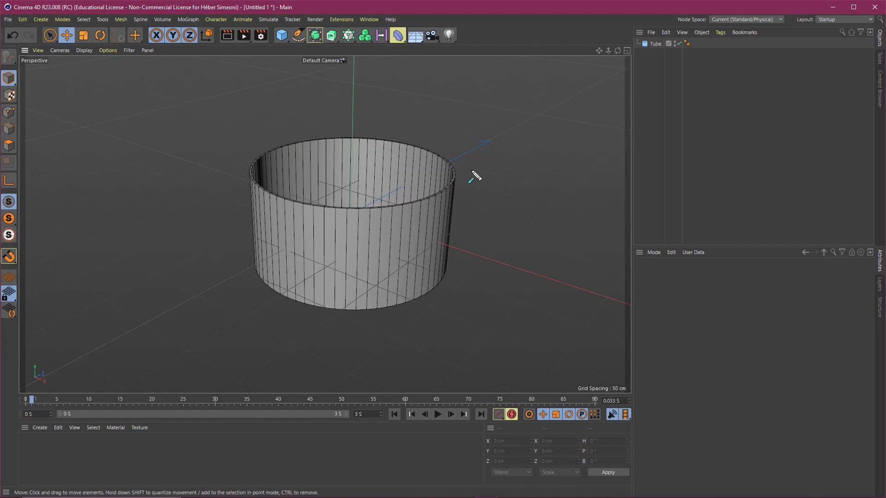
left_click_drag(391, 211, 398, 46)
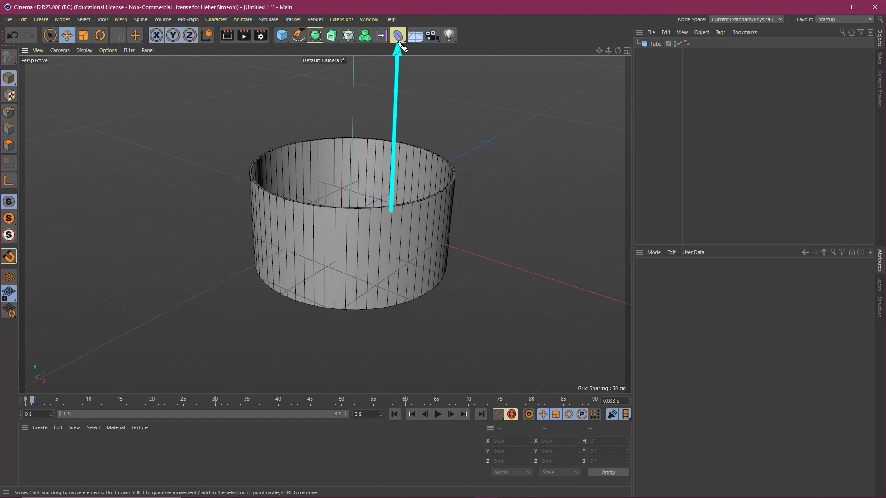
left_click(396, 40)
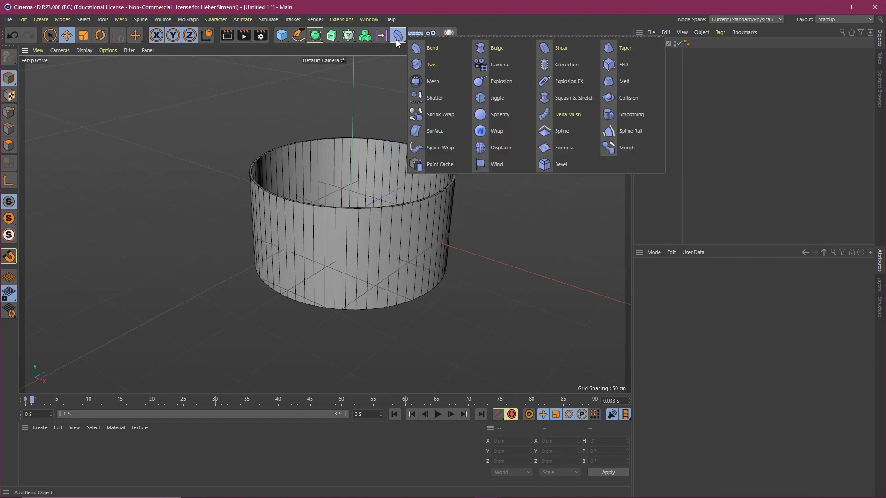
left_click(627, 48)
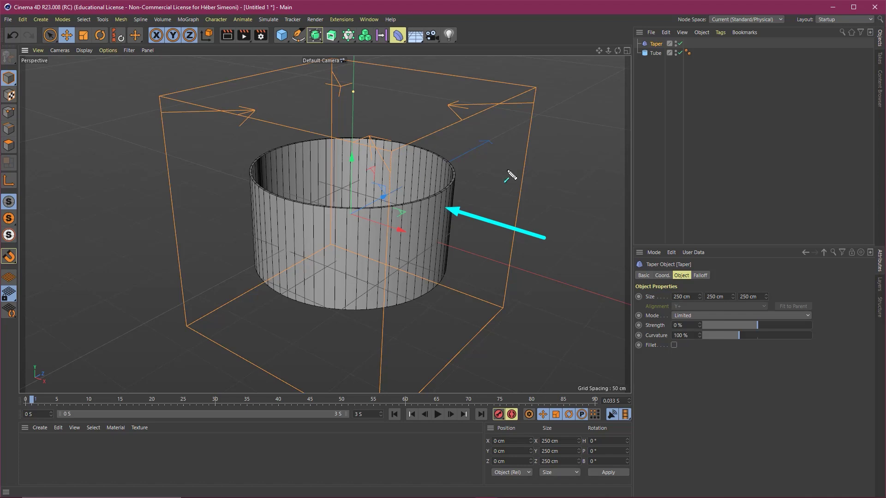
Parent the Taper under the Tube and fit it to 200 × 100 × 200 cm
left_click_drag(622, 190, 658, 55)
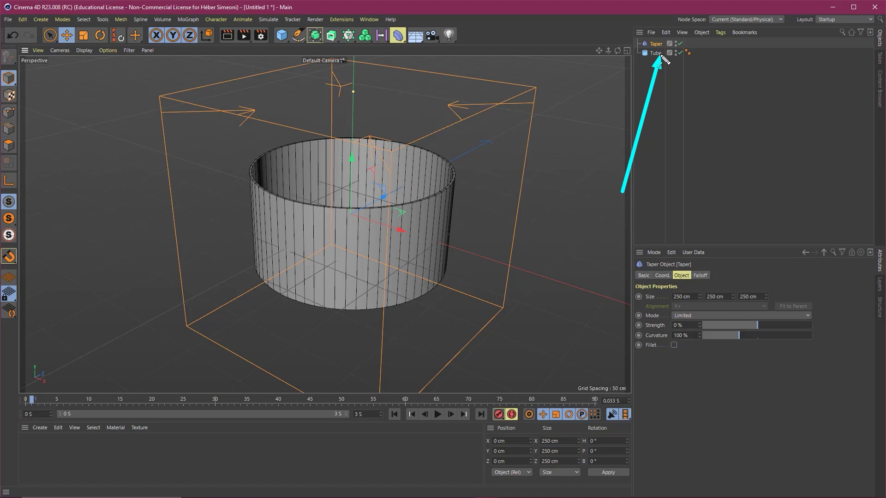
left_click_drag(659, 54, 657, 52)
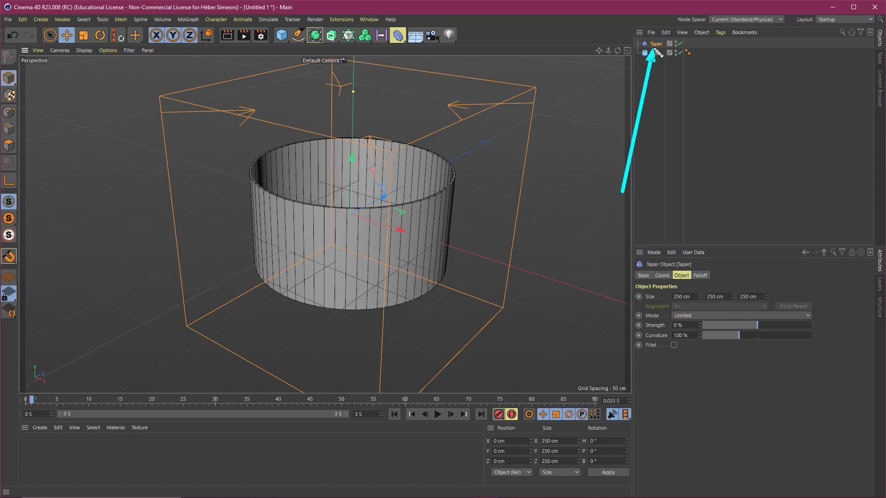
left_click_drag(658, 47, 657, 54)
left_click_drag(616, 160, 664, 56)
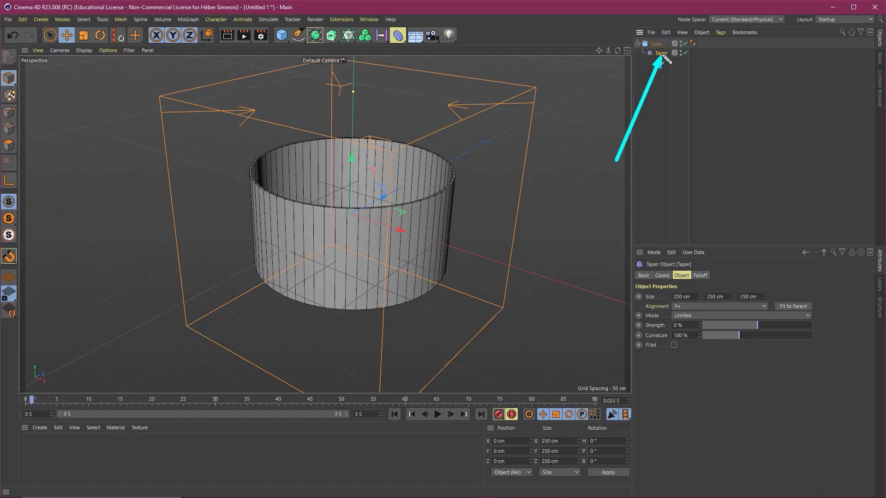
mouse_move(616, 161)
left_mouse_down()
mouse_move(762, 165)
mouse_move(687, 286)
left_mouse_up()
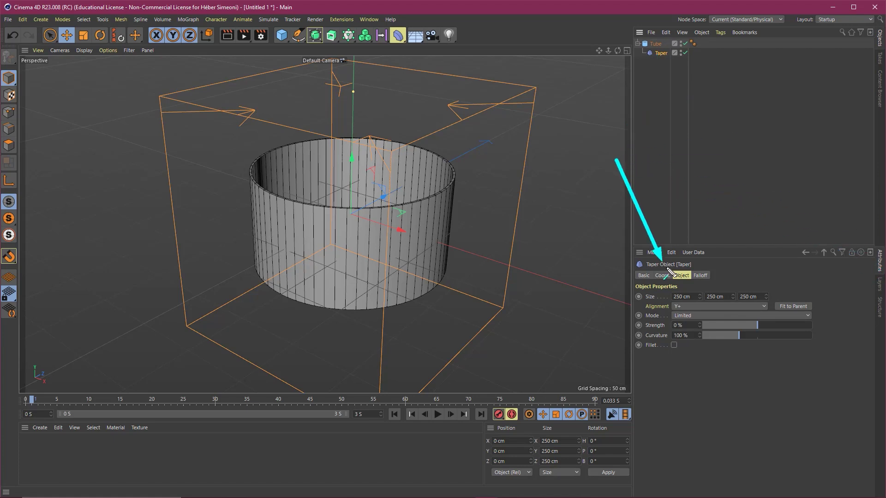
left_click_drag(690, 281, 792, 310)
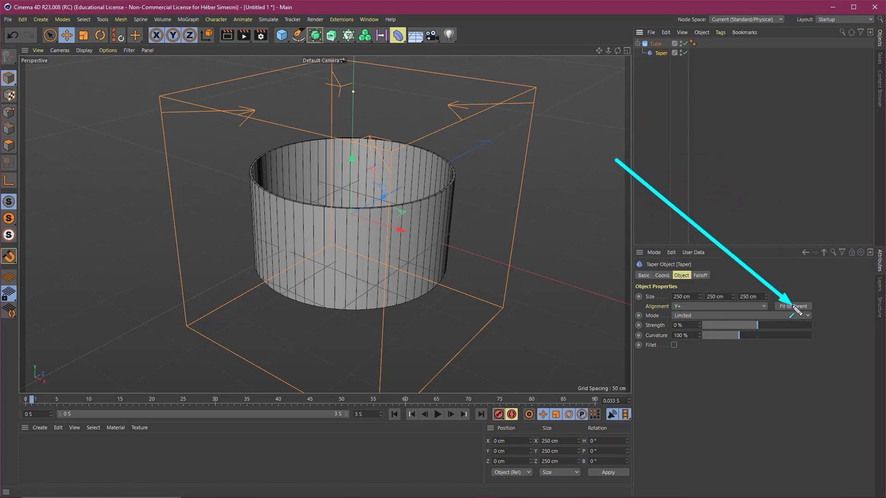
left_click(790, 307)
left_click_drag(686, 175, 779, 303)
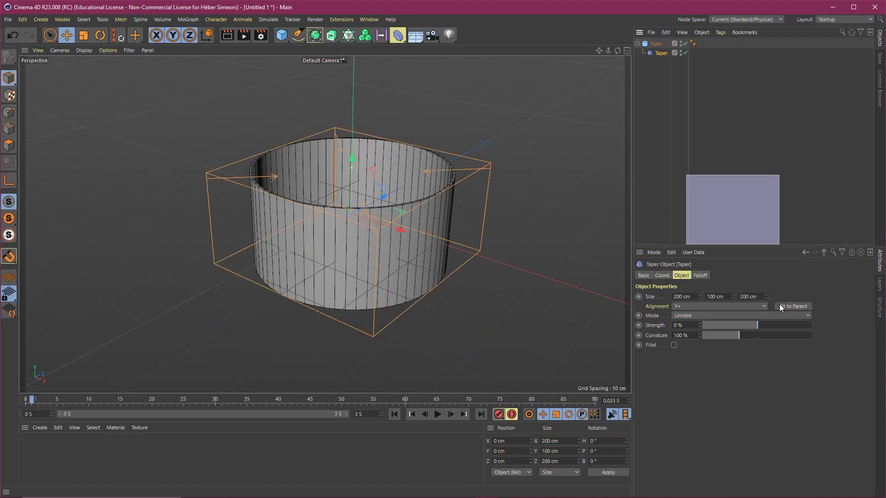
Set the Taper deformer's Strength to 10% for a gentle flare
left_click(661, 53)
left_click_drag(519, 146, 494, 171)
key("ctrl+z")
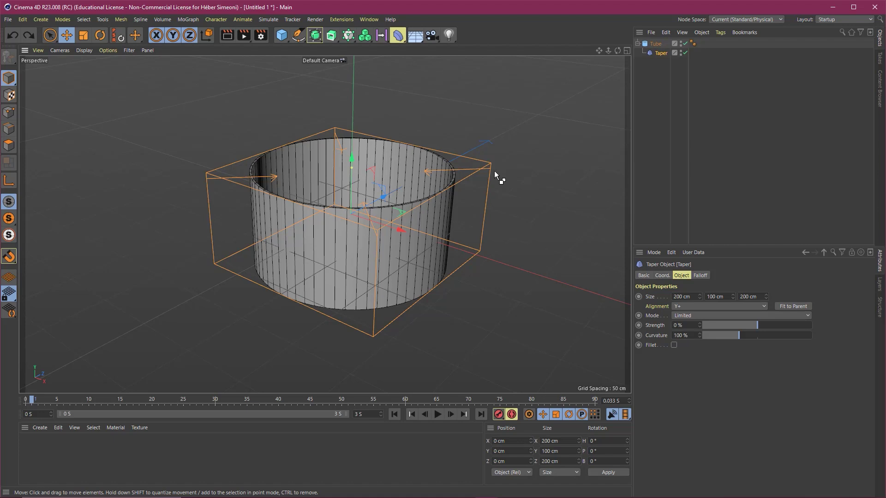
left_click_drag(578, 65, 312, 223)
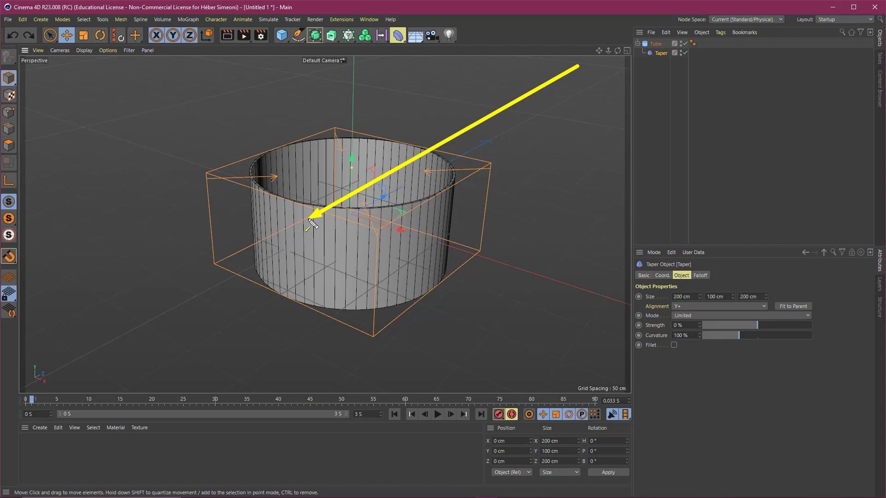
mouse_move(585, 67)
left_mouse_down()
mouse_move(435, 178)
mouse_move(307, 212)
left_mouse_up()
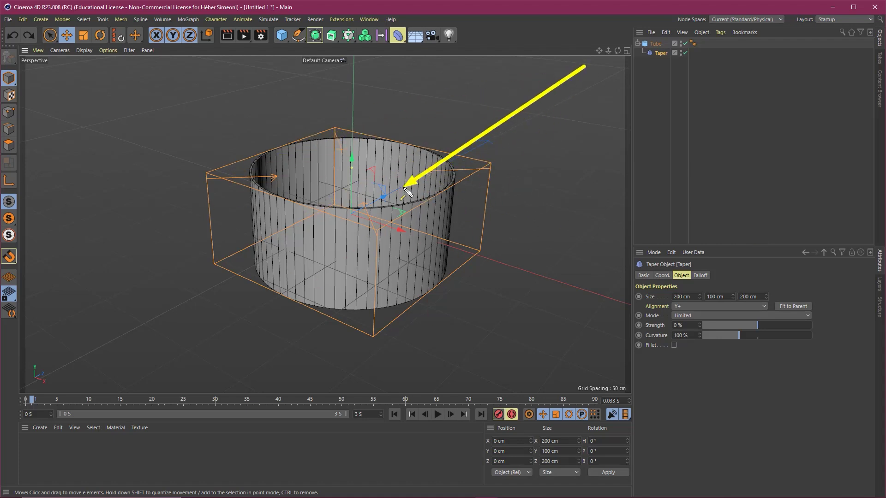
mouse_move(766, 326)
left_mouse_down()
mouse_move(777, 325)
mouse_move(743, 331)
mouse_move(771, 334)
mouse_move(746, 326)
left_mouse_up()
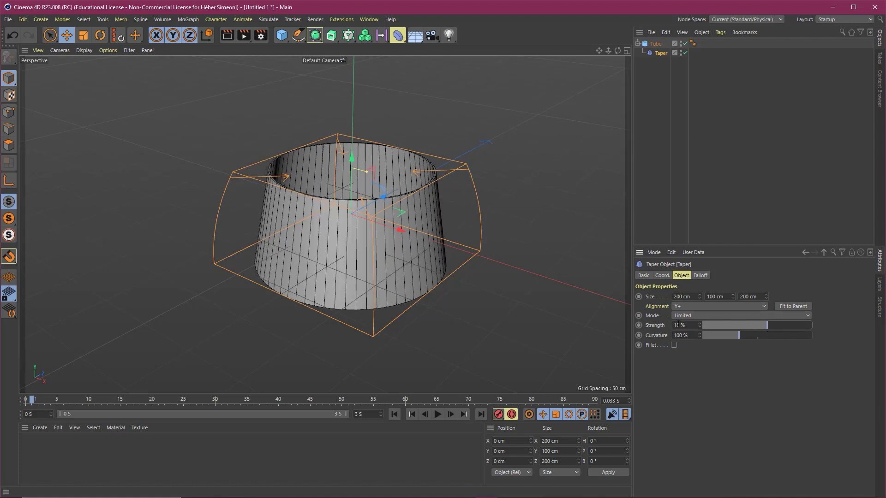
key("ctrl+z")
left_click(507, 277)
Toggle the Taper off and on to compare the tapered shade
mouse_move(381, 236)
left_mouse_down("alt")
mouse_move(374, 182)
mouse_move(359, 223)
left_mouse_up("alt")
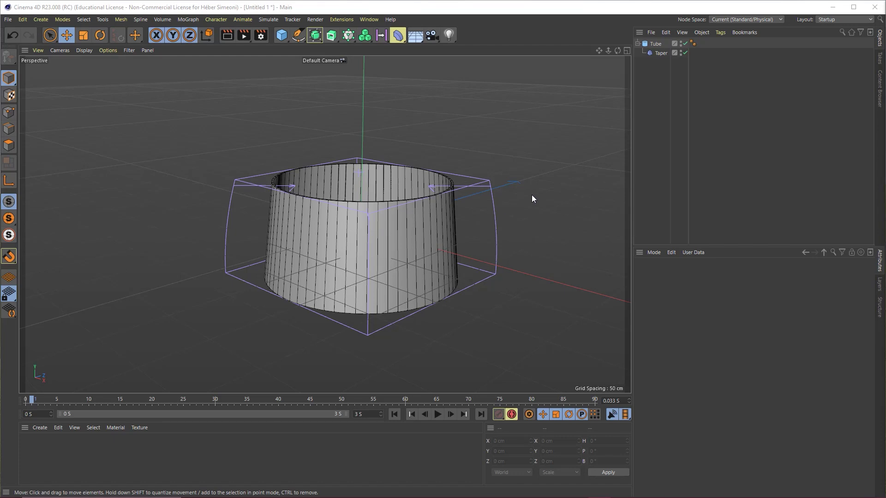
left_click(665, 53)
left_click(686, 53)
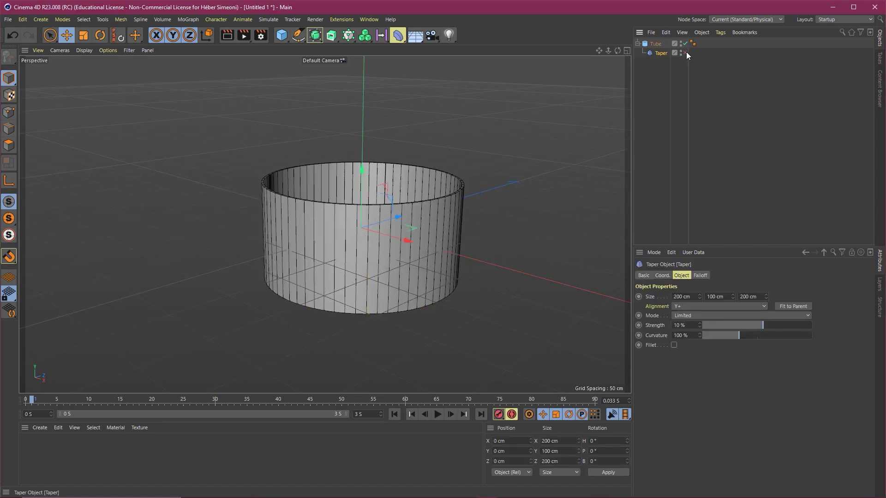
left_click(685, 53)
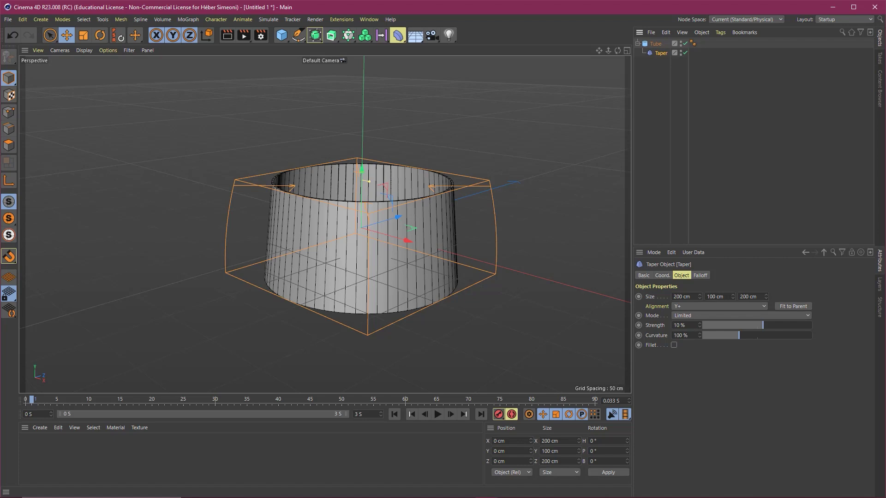
mouse_move(450, 203)
left_mouse_down("alt")
mouse_move(342, 225)
mouse_move(378, 230)
mouse_move(337, 260)
mouse_move(342, 246)
mouse_move(389, 229)
mouse_move(379, 236)
left_mouse_up("alt")
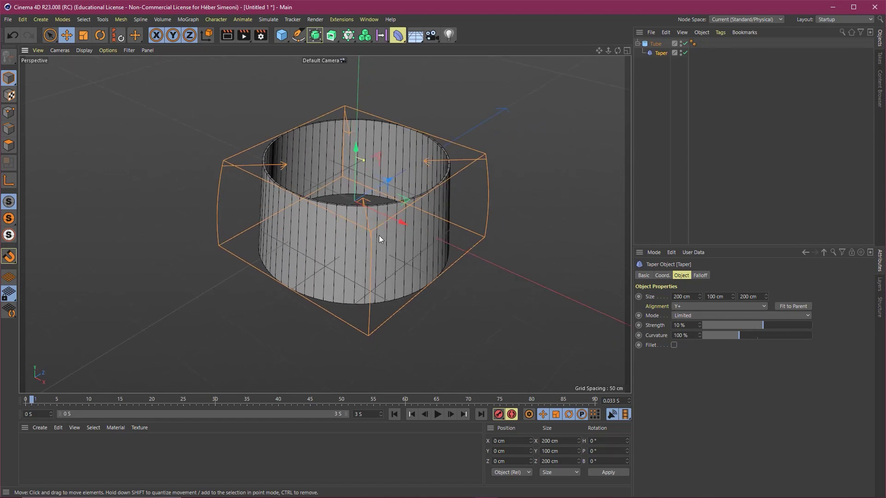
left_click(707, 150)
mouse_move(418, 198)
left_mouse_down("alt")
mouse_move(380, 227)
mouse_move(397, 261)
mouse_move(387, 198)
mouse_move(389, 220)
mouse_move(401, 208)
mouse_move(369, 212)
mouse_move(384, 190)
mouse_move(382, 198)
mouse_move(381, 151)
mouse_move(360, 98)
mouse_move(394, 134)
mouse_move(374, 149)
mouse_move(369, 139)
mouse_move(382, 129)
left_mouse_up("alt")
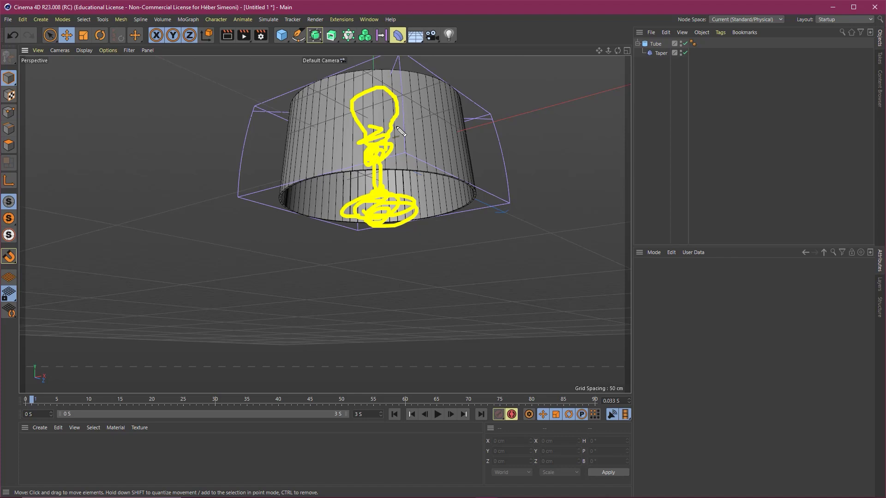
key("Escape")
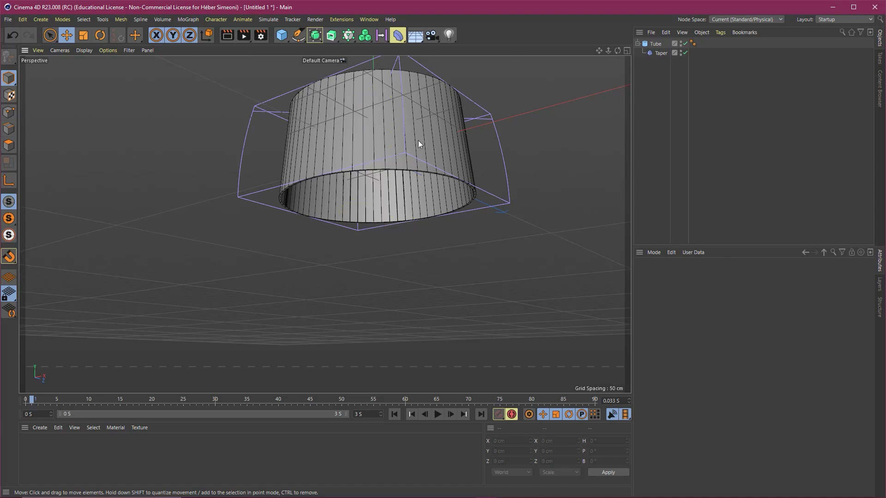
left_click_drag(241, 261, 283, 46)
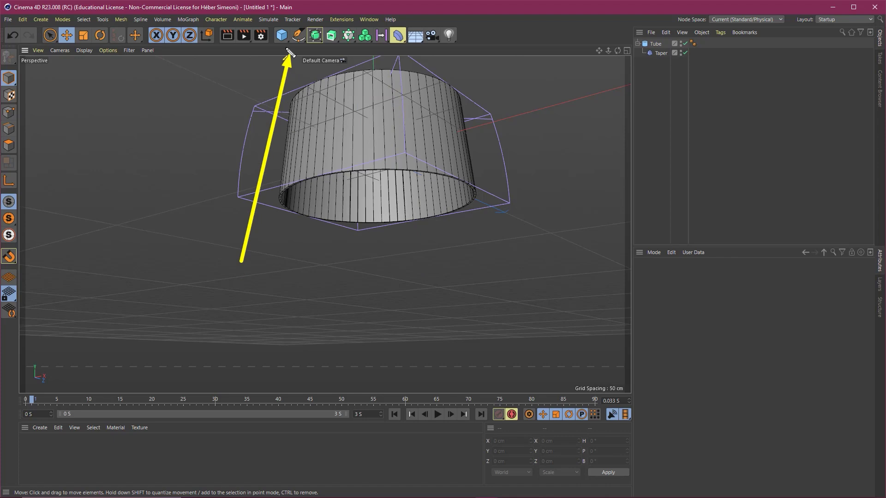
Add a Cylinder primitive with a 20 cm radius
left_click(282, 36)
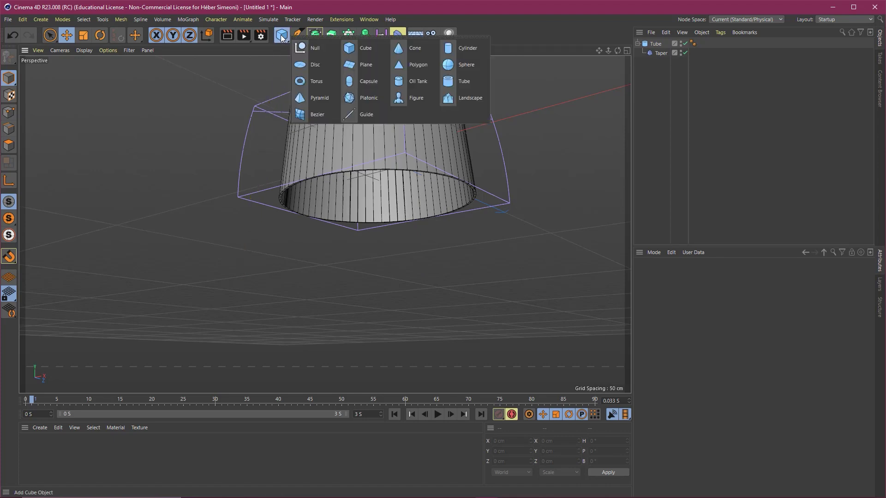
left_click(478, 44)
mouse_move(395, 217)
left_mouse_down("alt")
mouse_move(395, 250)
mouse_move(364, 306)
mouse_move(373, 209)
mouse_move(401, 189)
mouse_move(384, 234)
left_mouse_up("alt")
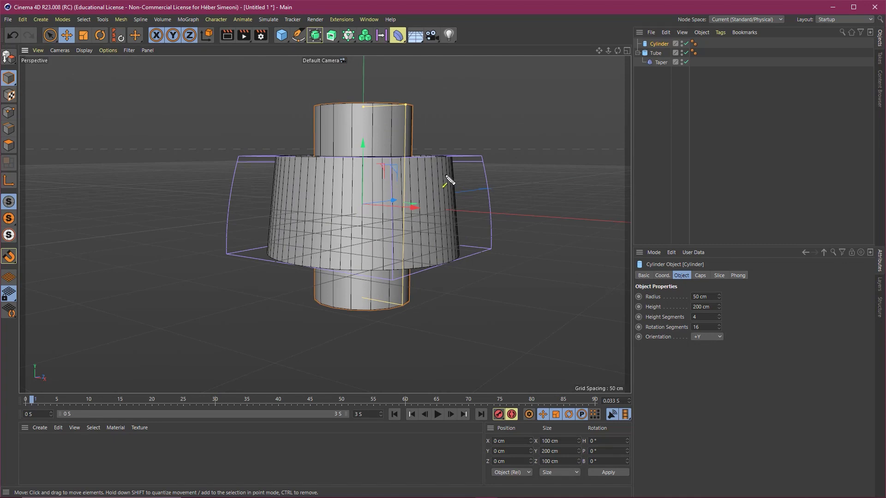
mouse_move(534, 64)
left_mouse_down()
mouse_move(384, 139)
mouse_move(841, 158)
mouse_move(878, 254)
mouse_move(791, 204)
mouse_move(686, 280)
left_mouse_up()
left_click(699, 296)
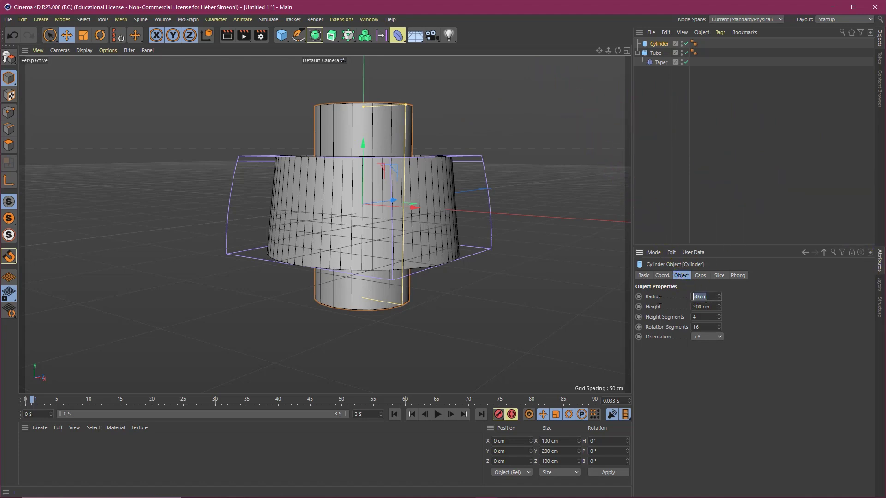
type("20")
key("Return")
Set the cylinder's height to 10 cm
mouse_move(404, 176)
left_mouse_down("alt")
mouse_move(381, 195)
mouse_move(580, 209)
left_mouse_up("alt")
left_click_drag(755, 153, 711, 308)
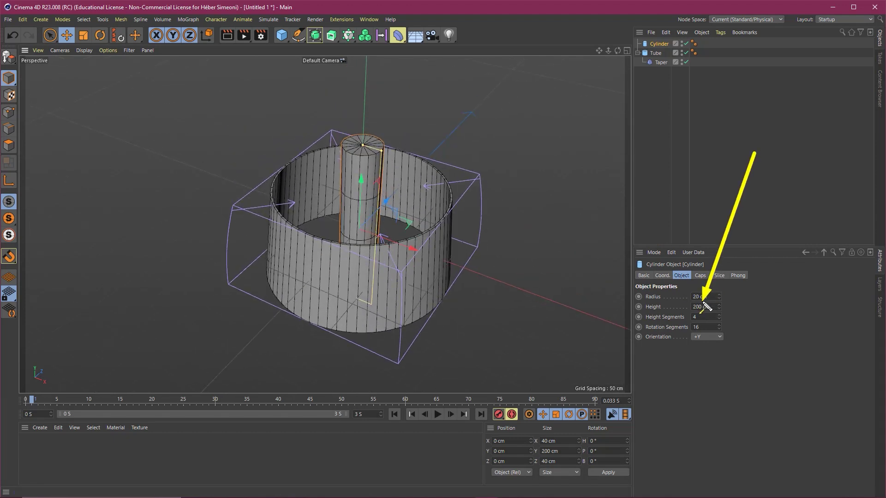
left_click(702, 306)
type("10")
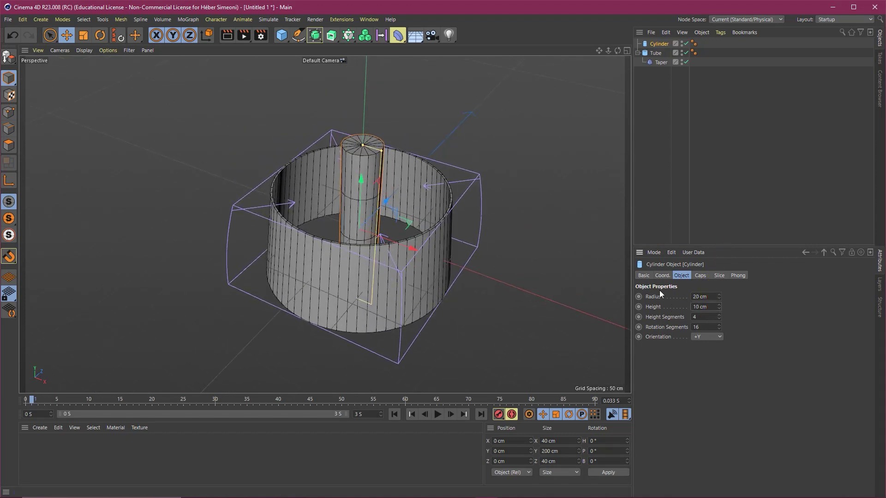
key("Return")
Set the cylinder's Rotation Segments to 32
scroll(357, 249, "up", 2)
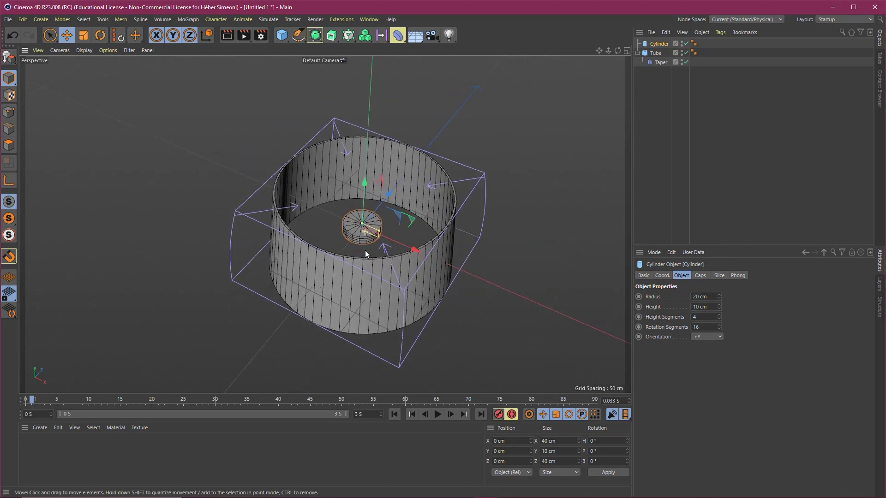
scroll(365, 250, "up", 4)
left_click_drag(335, 229, 355, 230, "alt")
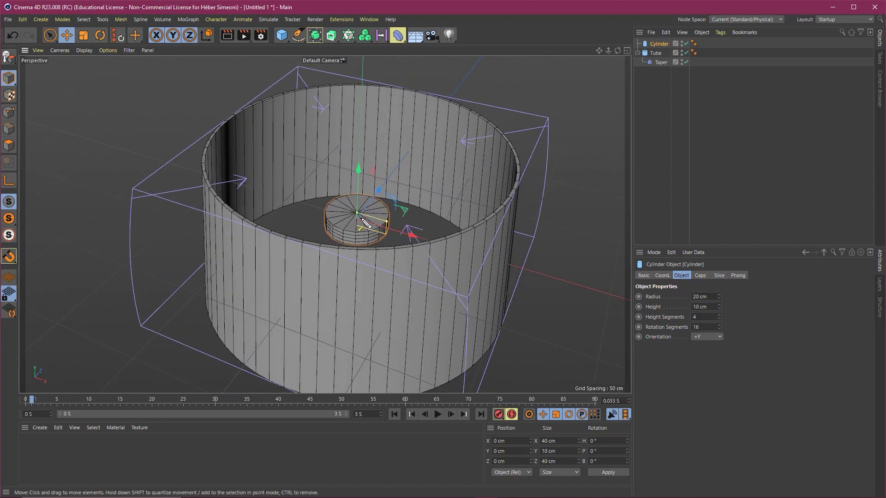
left_click(694, 327)
type("64")
key("Return")
type("32")
key("Return")
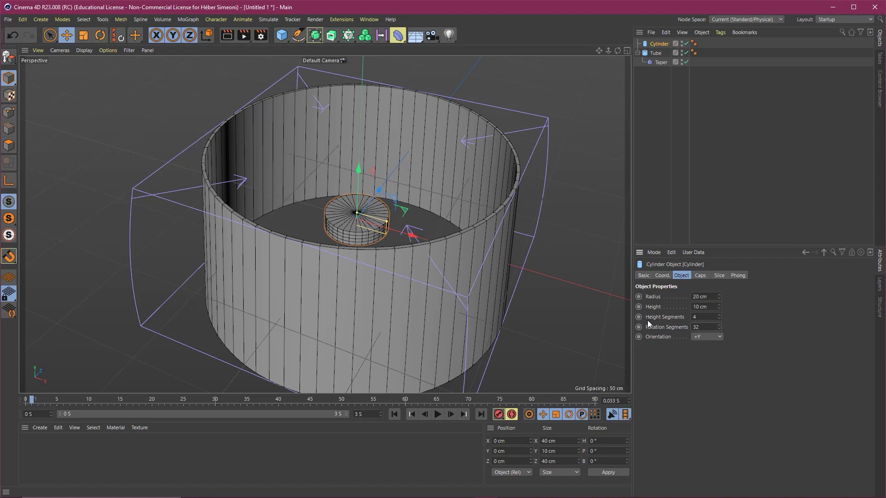
left_click_drag(646, 470, 704, 280)
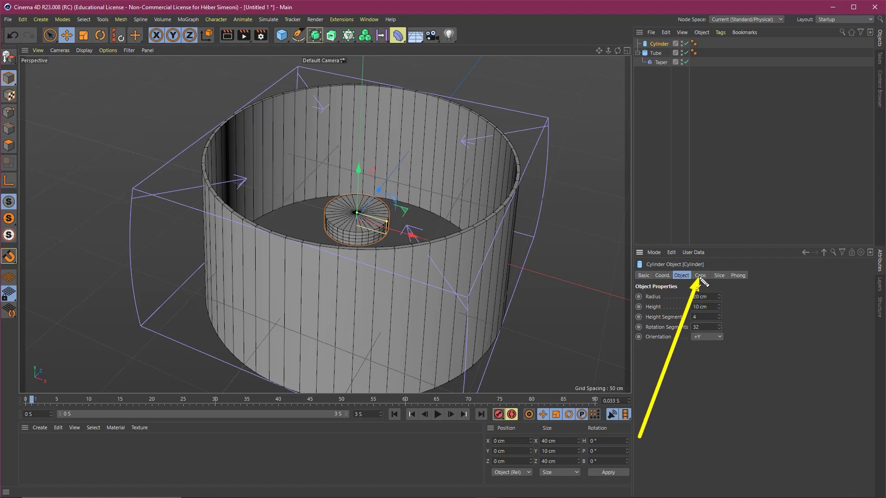
Enable Fillet in the cylinder's Caps settings
left_click(700, 276)
scroll(369, 195, "up", 3)
scroll(369, 195, "up", 5)
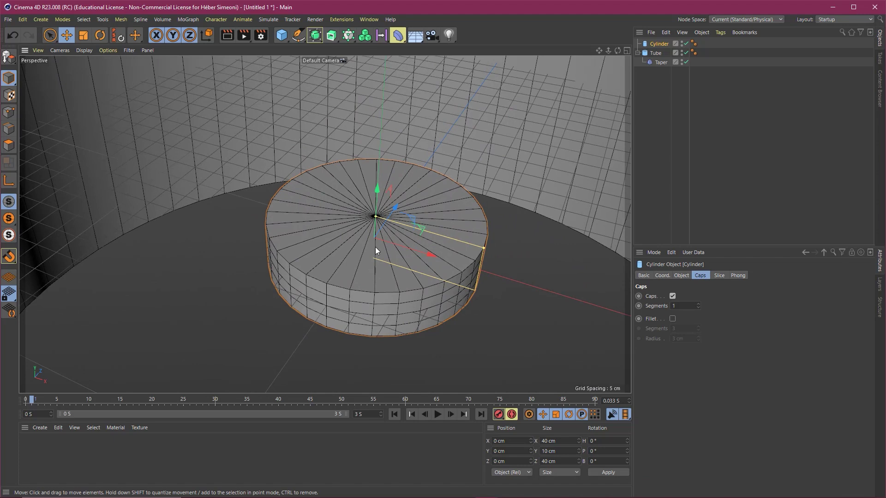
scroll(372, 258, "up", 3)
scroll(378, 253, "down", 3)
left_click_drag(351, 235, 349, 259, "alt")
left_click_drag(638, 202, 671, 322)
left_click(673, 319)
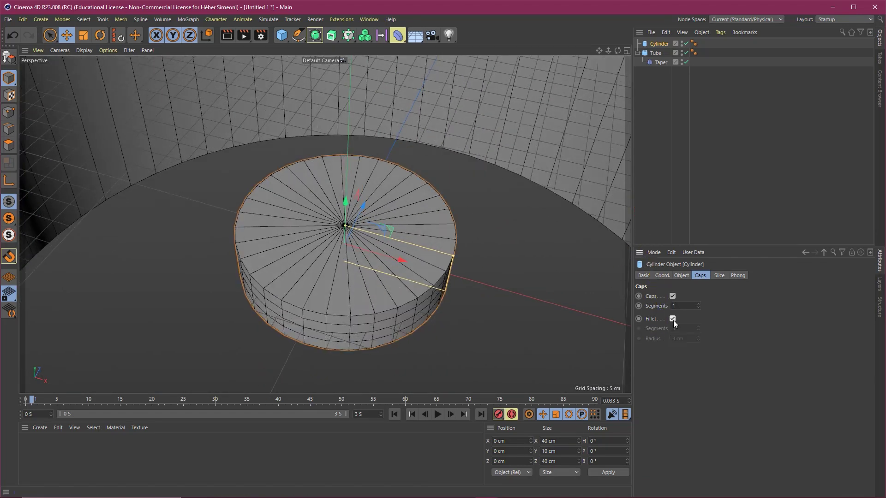
left_click_drag(347, 264, 363, 256, "alt")
mouse_move(511, 137)
left_mouse_down()
mouse_move(438, 248)
mouse_move(688, 314)
left_mouse_up()
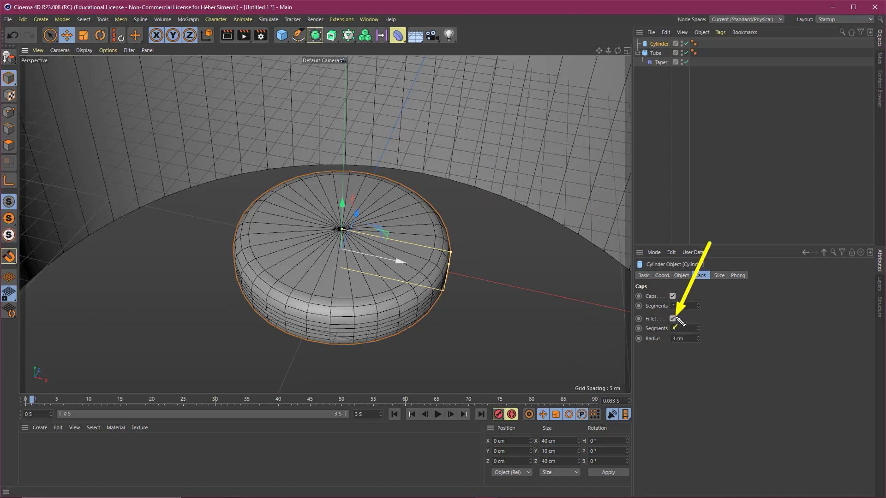
Set the cylinder's fillet radius to 1 cm
left_click(679, 339)
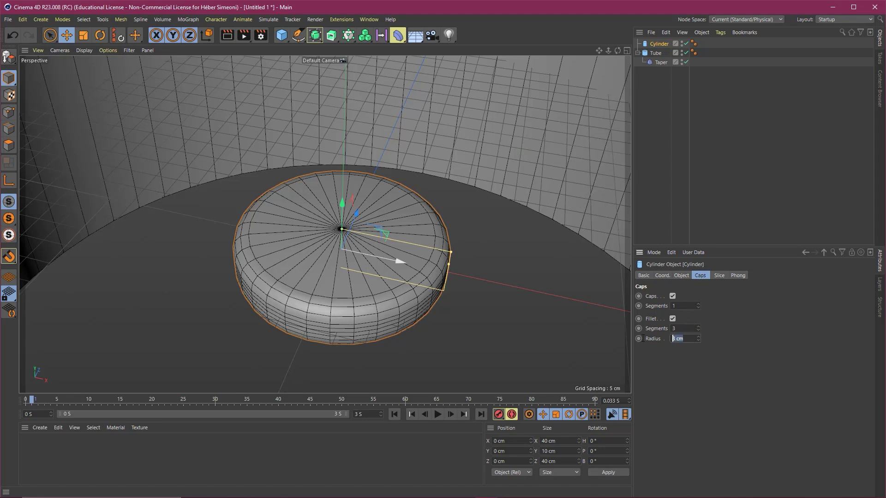
type("5")
key("Return")
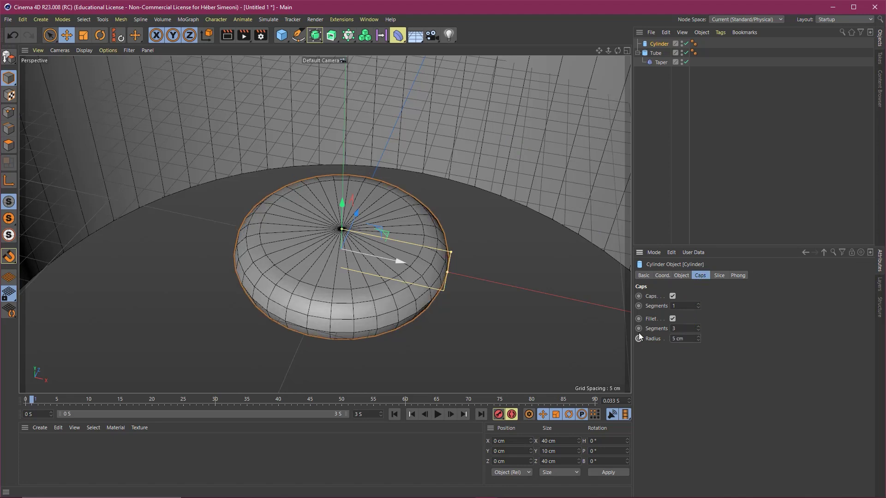
type("1")
key("Return")
scroll(354, 276, "down", 5)
scroll(414, 232, "down", 2)
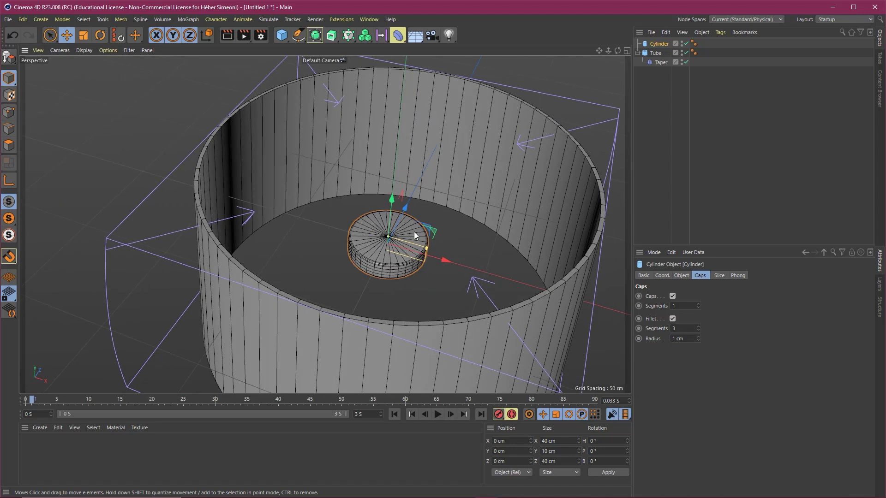
scroll(384, 255, "down", 1)
Switch the viewport to the four-view layout and deselect the cylinder
left_click_drag(384, 255, 388, 244, "alt")
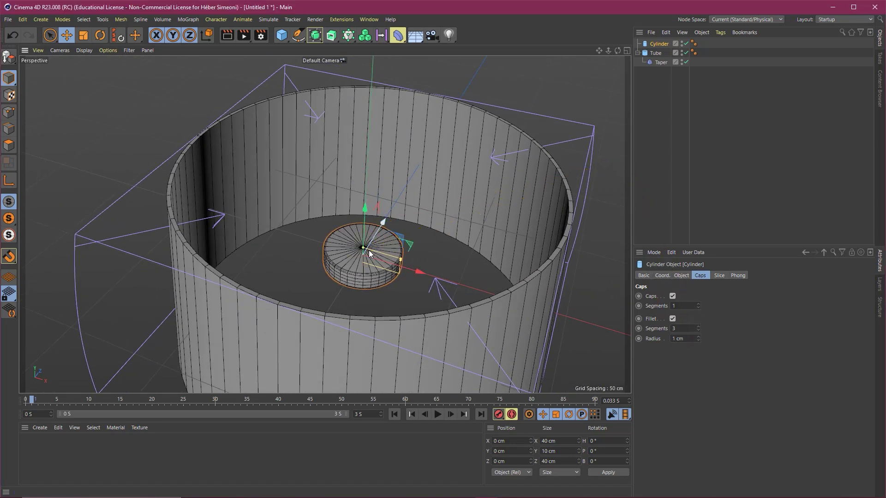
left_click_drag(369, 235, 365, 184, "alt")
middle_click(365, 184)
left_click(535, 274)
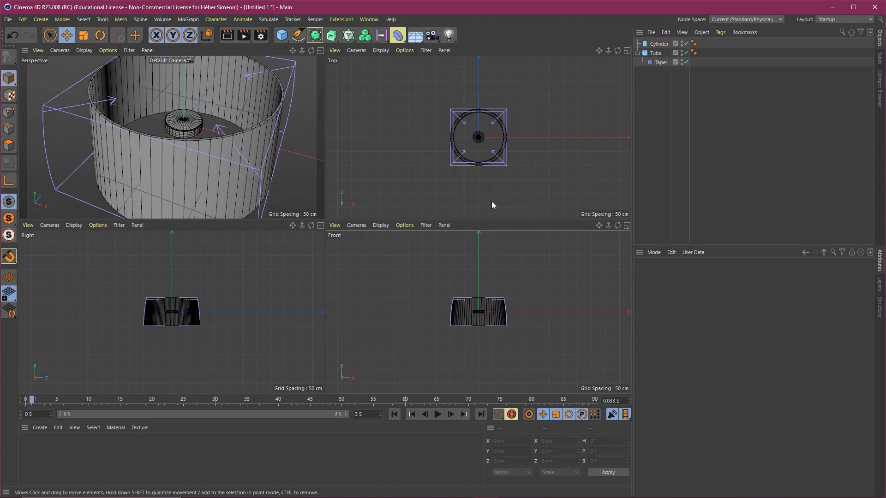
Set the cylinder's Y position to -70 cm in the Coordinates manager
left_click(659, 43)
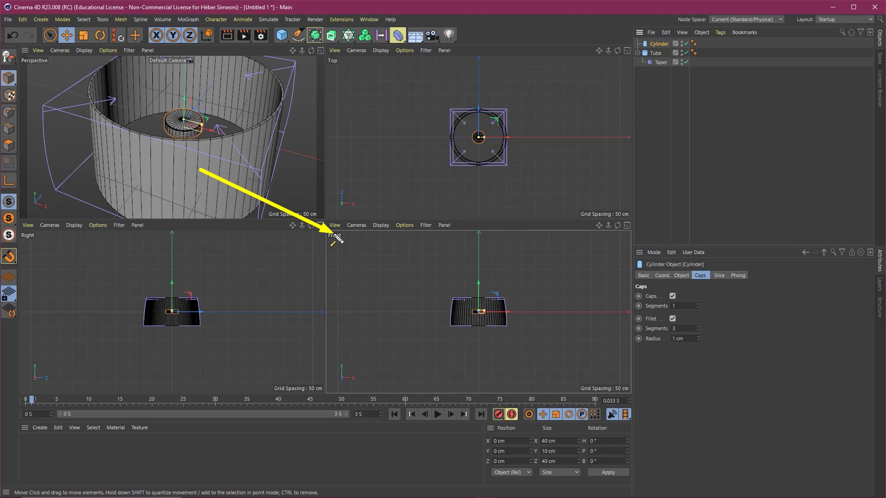
left_click_drag(480, 284, 484, 304)
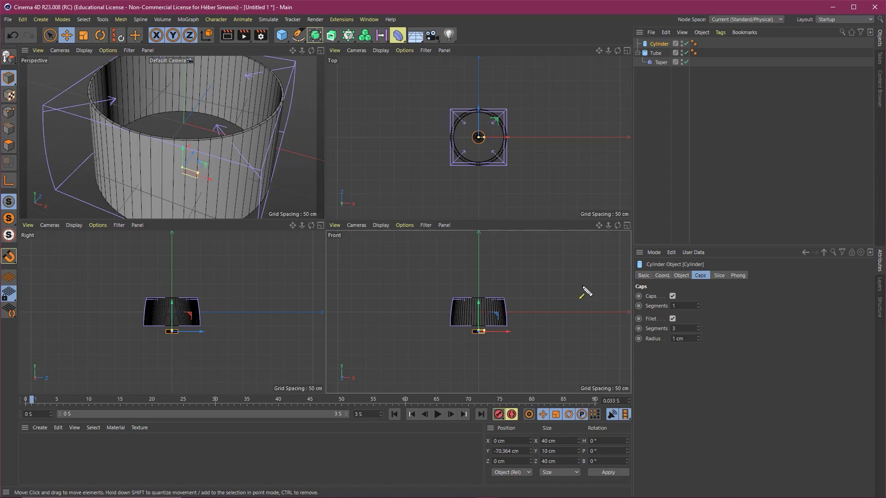
left_click_drag(557, 267, 480, 329)
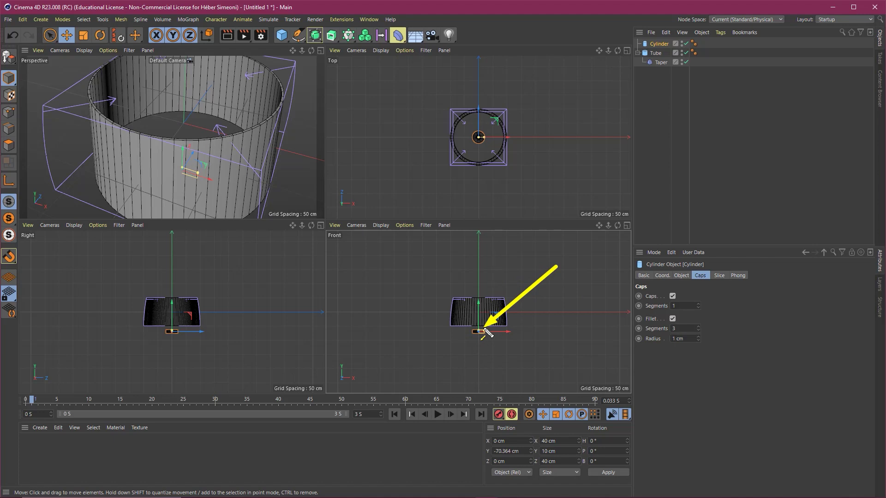
left_click_drag(499, 384, 523, 452)
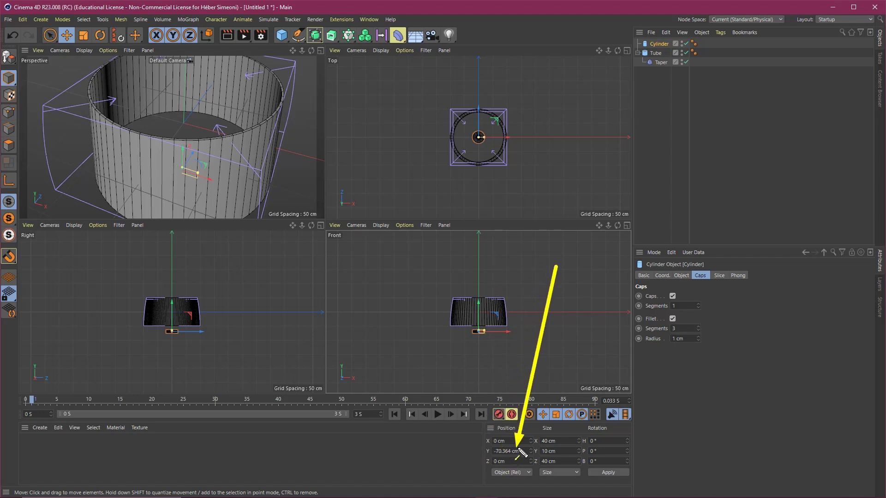
double_click(505, 451)
type("-70")
key("Return")
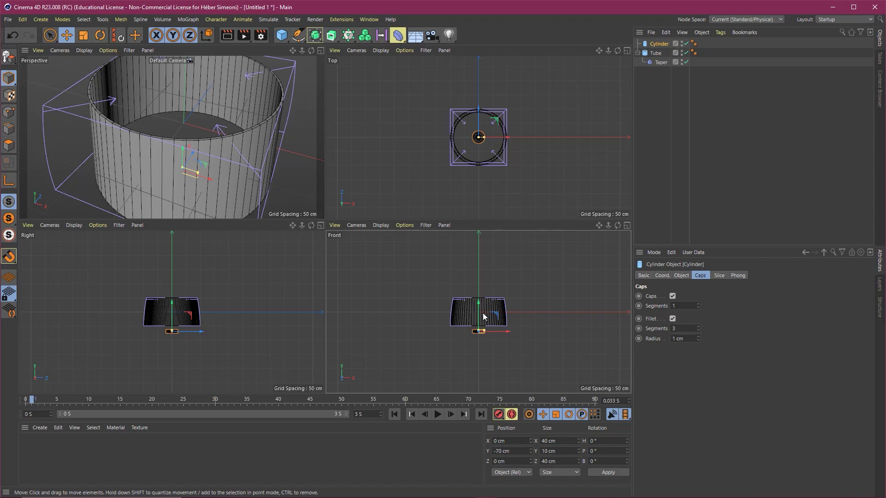
left_click_drag(490, 336, 490, 323)
double_click(520, 451)
type("-70")
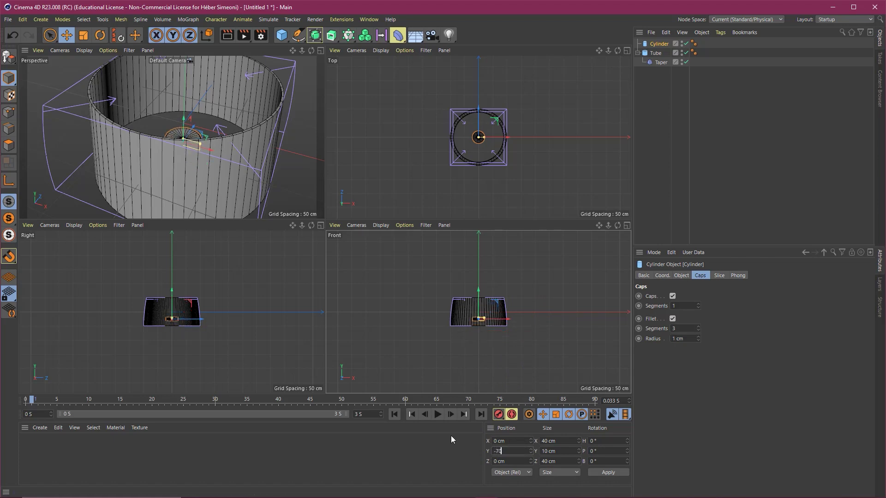
key("Return")
Maximise the Perspective view, look up under the shade, and select the disc cylinder
scroll(487, 323, "up", 2)
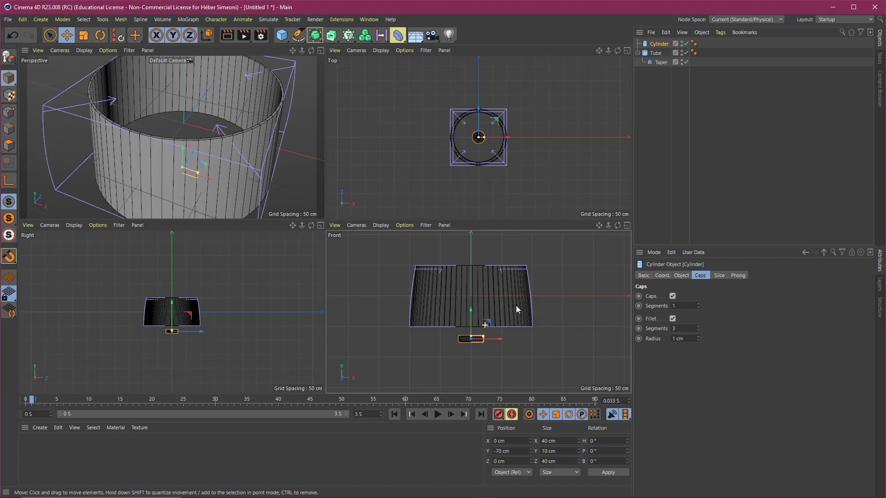
scroll(511, 308, "up", 2)
scroll(131, 312, "up", 5)
scroll(464, 175, "up", 3)
middle_click(237, 158)
scroll(352, 201, "down", 2)
left_click(353, 201)
scroll(339, 264, "up", 3)
mouse_move(340, 264)
left_mouse_down("alt")
mouse_move(350, 198)
mouse_move(331, 270)
mouse_move(401, 212)
mouse_move(361, 279)
mouse_move(377, 237)
mouse_move(370, 229)
mouse_move(390, 234)
left_mouse_up("alt")
scroll(357, 240, "up", 3)
left_click(358, 243)
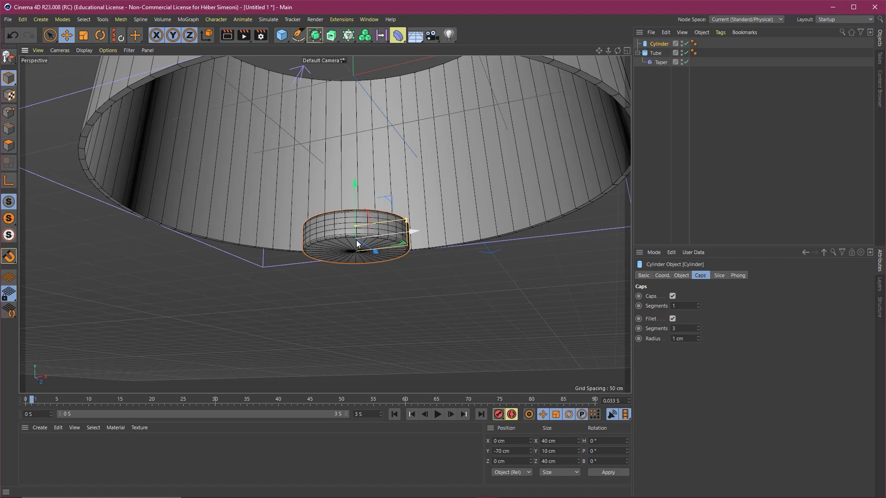
left_click(378, 278)
Duplicate the disc cylinder with copy and paste
left_click(339, 235)
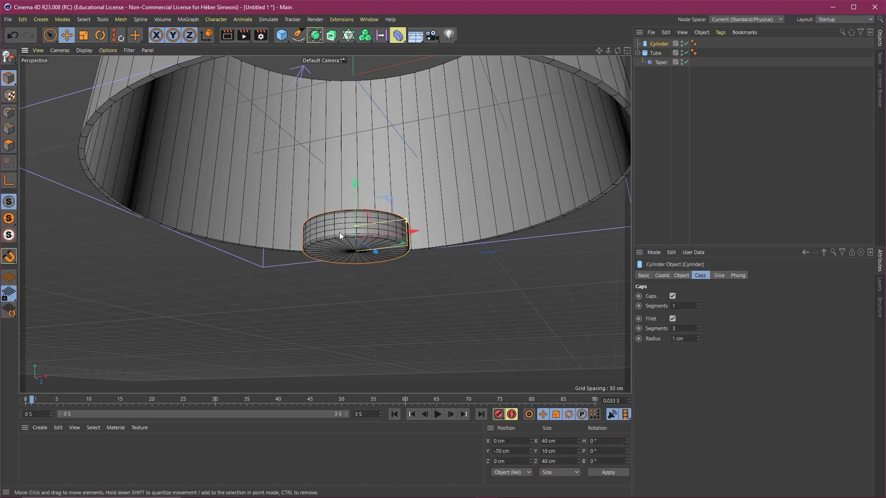
key("ctrl+c")
key("ctrl+v")
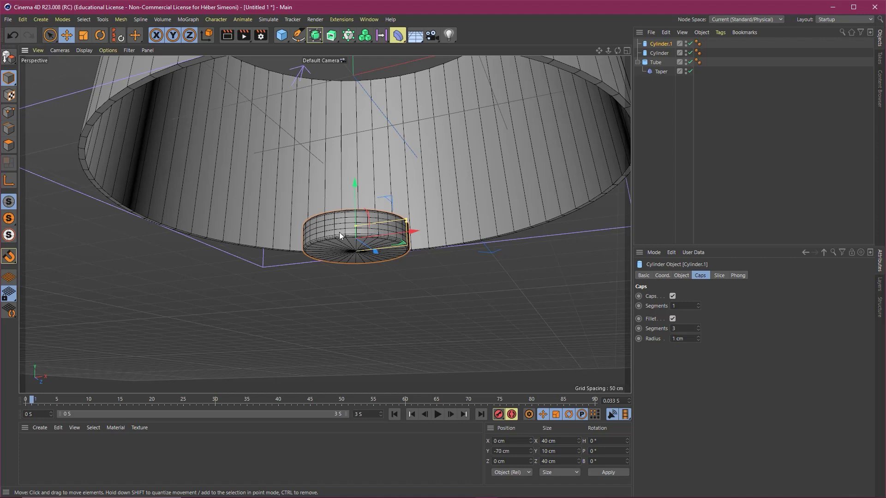
scroll(376, 243, "up", 2)
scroll(352, 218, "up", 1)
left_click_drag(353, 217, 354, 175)
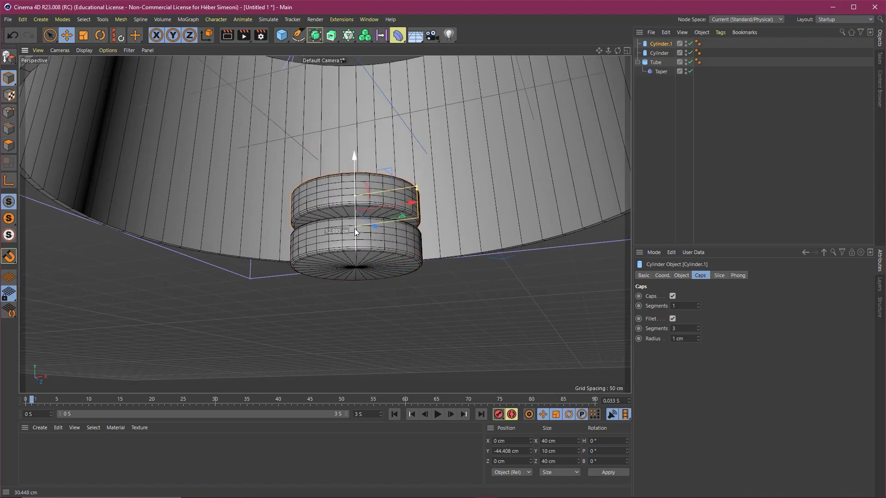
key("ctrl+z")
Give the copied cylinder an 8 cm radius
left_click_drag(356, 212, 406, 252, "alt")
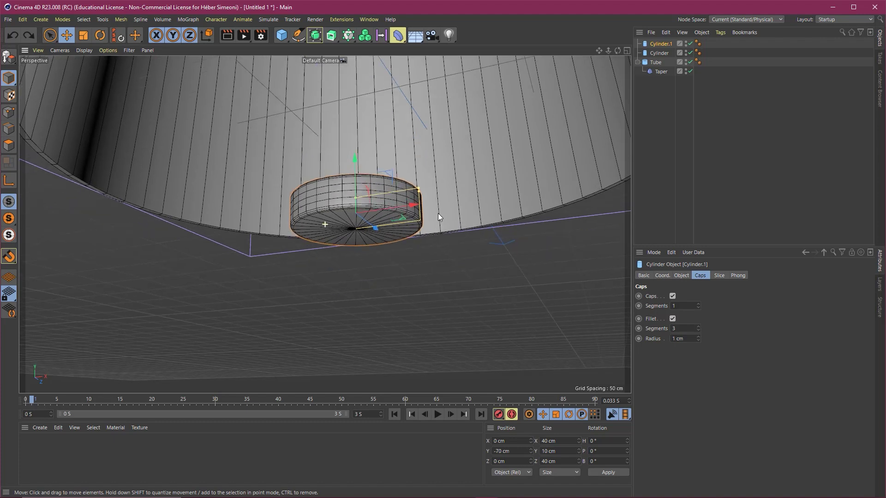
left_click_drag(646, 225, 670, 46)
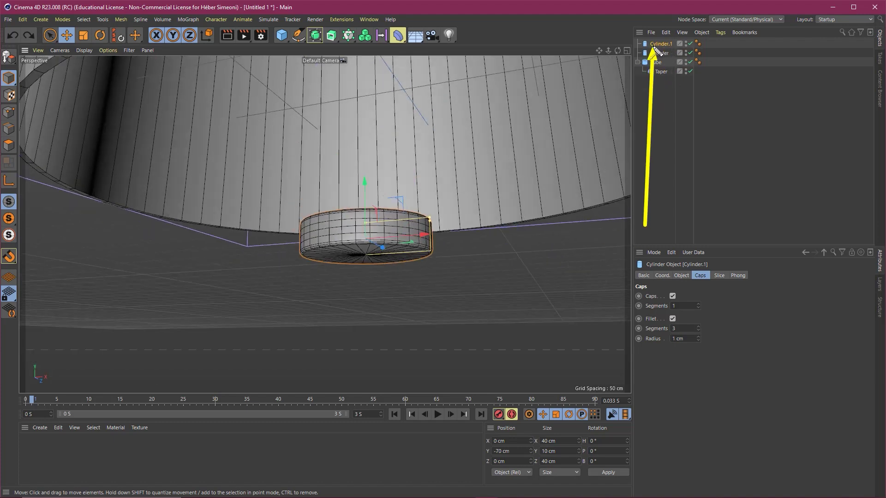
mouse_move(692, 222)
left_mouse_down()
mouse_move(825, 183)
mouse_move(876, 269)
left_mouse_up()
left_click_drag(761, 174, 708, 282)
left_click(679, 276)
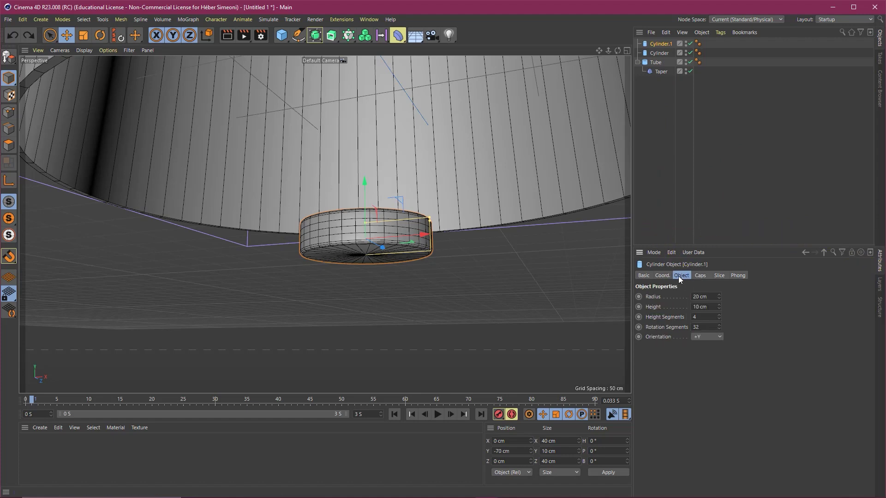
mouse_move(700, 222)
left_mouse_down()
mouse_move(663, 298)
mouse_move(696, 294)
left_mouse_up()
type("8")
key("Return")
Stack the copy on the original disc at Position Y -65 cm
mouse_move(500, 237)
left_mouse_down("alt")
mouse_move(376, 224)
mouse_move(372, 211)
mouse_move(356, 295)
left_mouse_up("alt")
left_click_drag(426, 273, 540, 392)
key("ctrl+z")
left_click_drag(584, 188, 700, 307)
left_click_drag(583, 187, 406, 238)
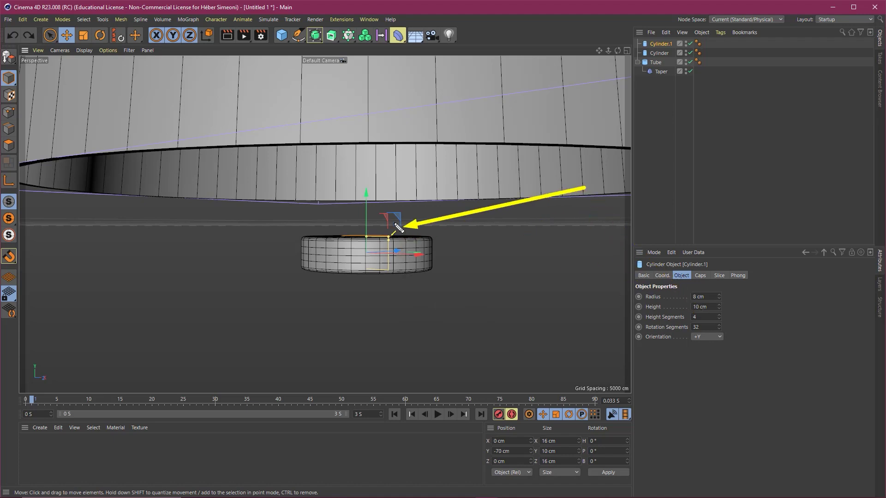
left_click_drag(366, 213, 364, 193)
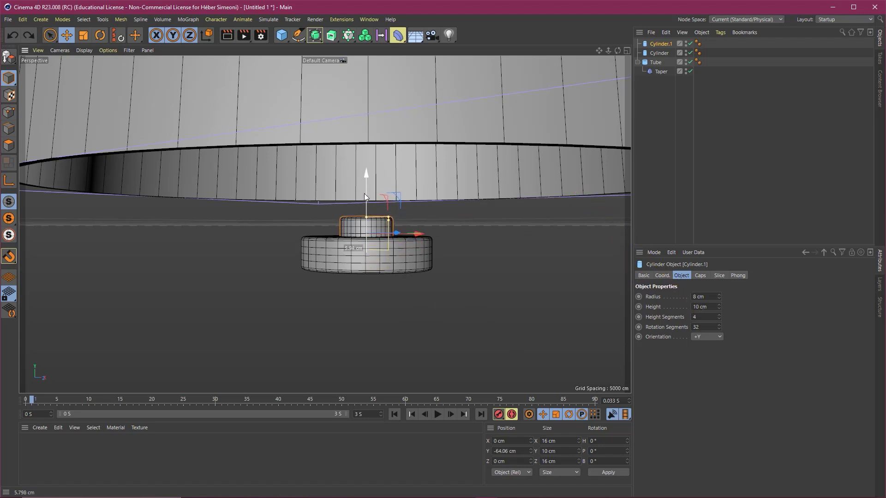
mouse_move(449, 126)
left_mouse_down()
mouse_move(376, 234)
mouse_move(523, 456)
left_mouse_up()
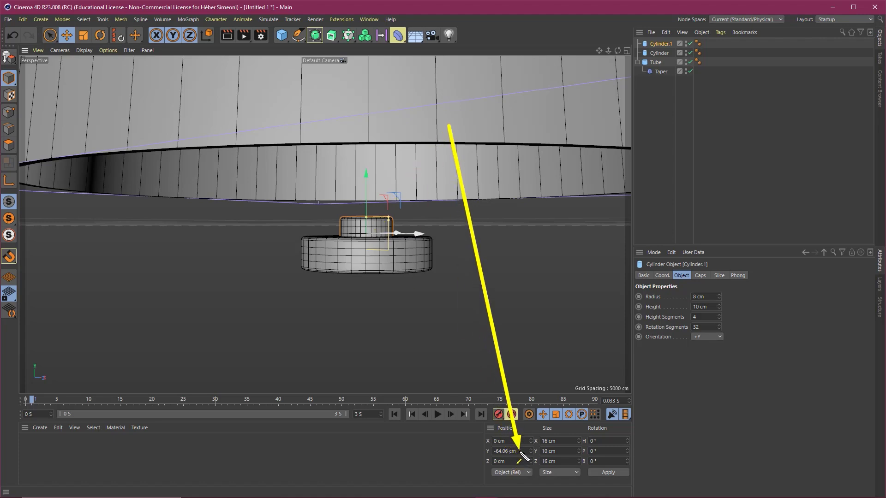
double_click(505, 451)
type("-65")
key("Return")
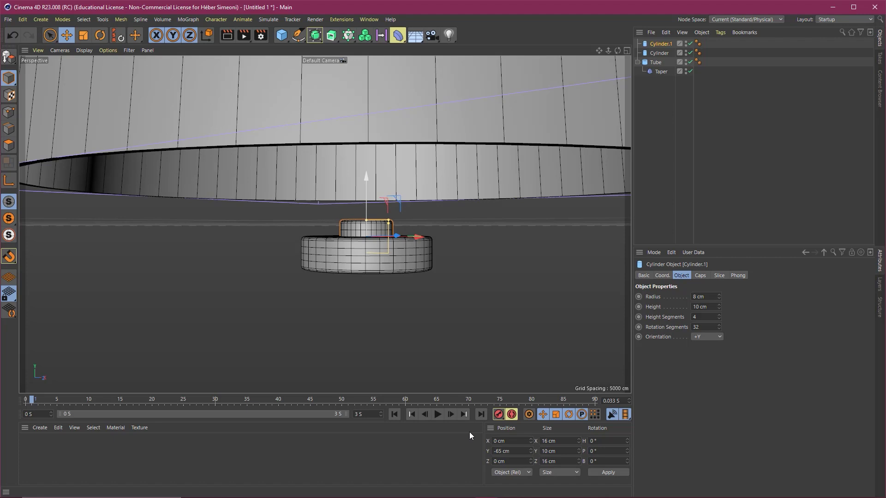
Check the copy's coordinates, reselect it and view it level inside the shade
mouse_move(532, 339)
left_mouse_down()
mouse_move(516, 454)
mouse_move(510, 412)
mouse_move(669, 282)
left_mouse_up()
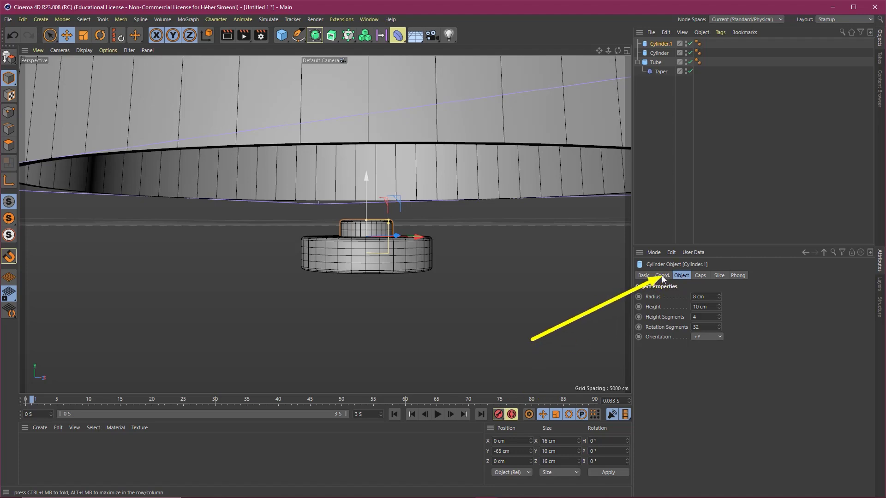
left_click(662, 276)
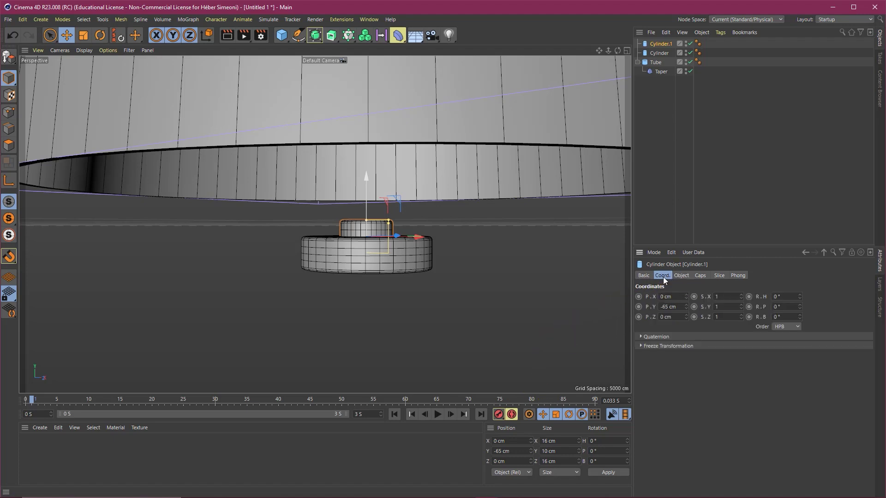
left_click_drag(689, 157, 528, 472)
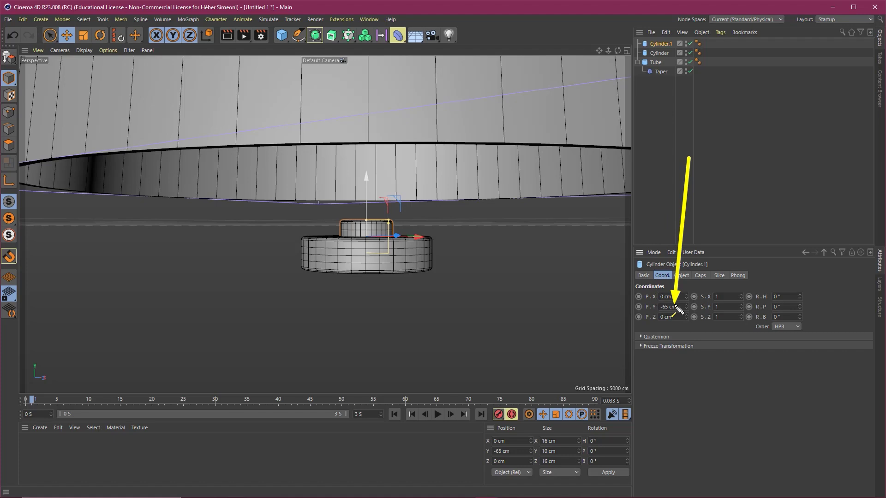
left_click_drag(529, 472, 674, 310)
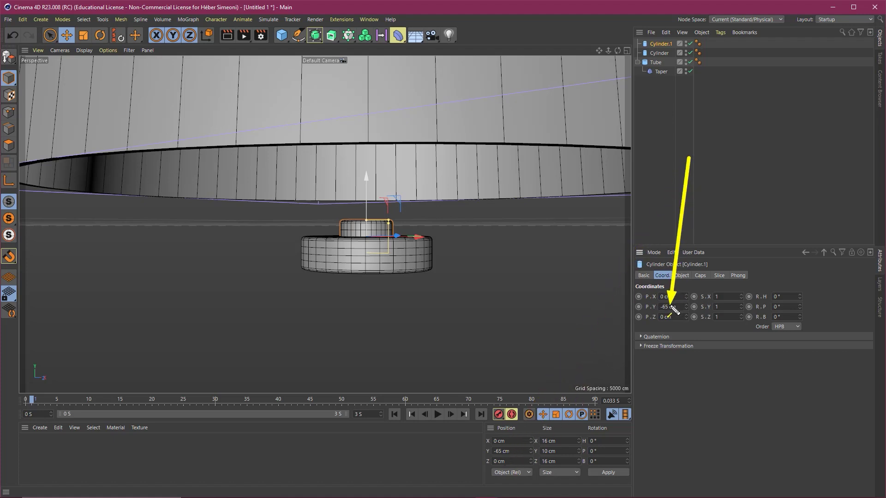
left_click_drag(600, 287, 507, 456)
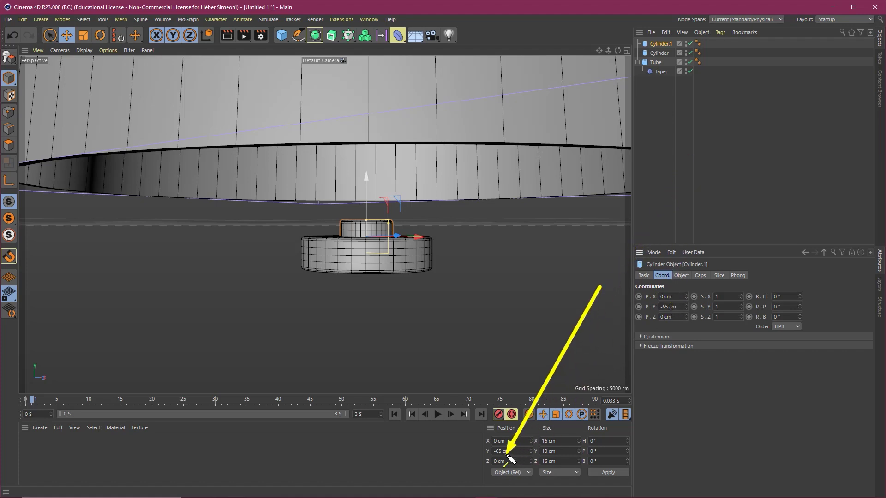
mouse_move(400, 278)
left_mouse_down("alt")
mouse_move(356, 268)
mouse_move(422, 254)
left_mouse_up("alt")
left_click(368, 238)
mouse_move(510, 173)
left_mouse_down()
mouse_move(474, 174)
mouse_move(377, 227)
left_mouse_up()
scroll(378, 249, "up", 3)
Paste a third cylinder copied from the second one
key("ctrl+c")
key("ctrl+v")
left_click_drag(380, 244, 387, 259, "alt")
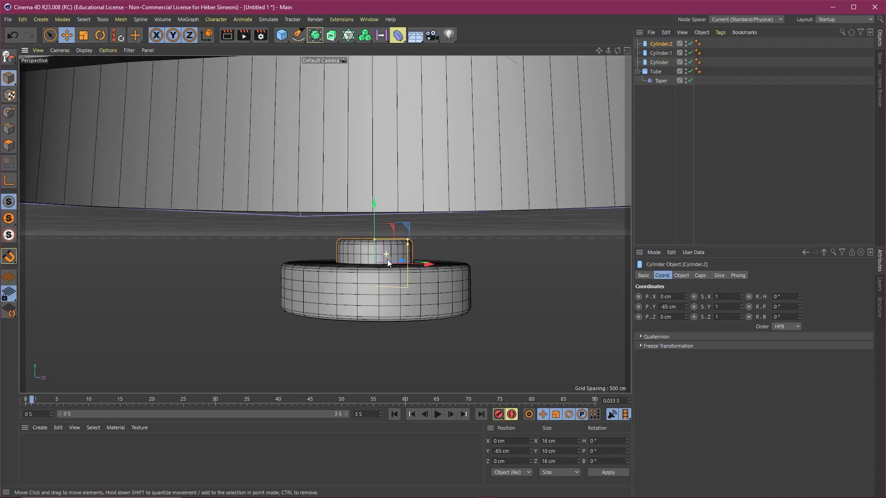
mouse_move(376, 221)
left_mouse_down()
mouse_move(372, 203)
mouse_move(384, 240)
left_mouse_up()
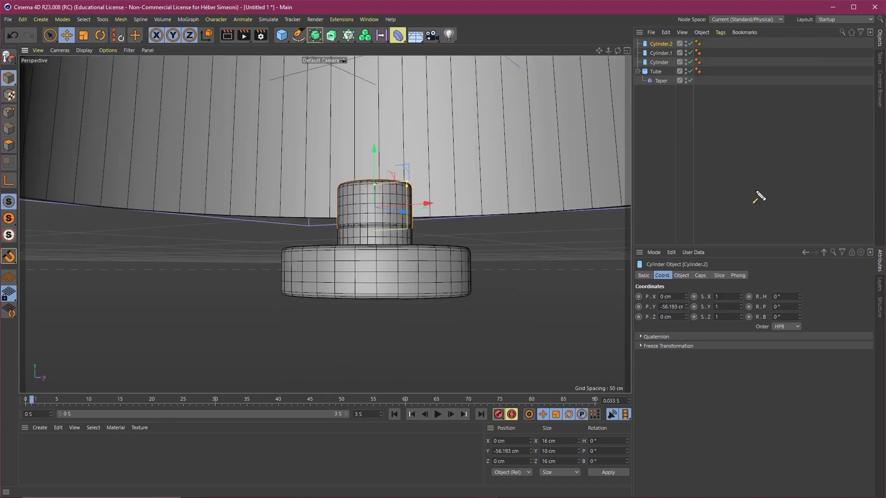
Give the new cylinder a 3.5 cm radius and 50 cm height
left_click(681, 275)
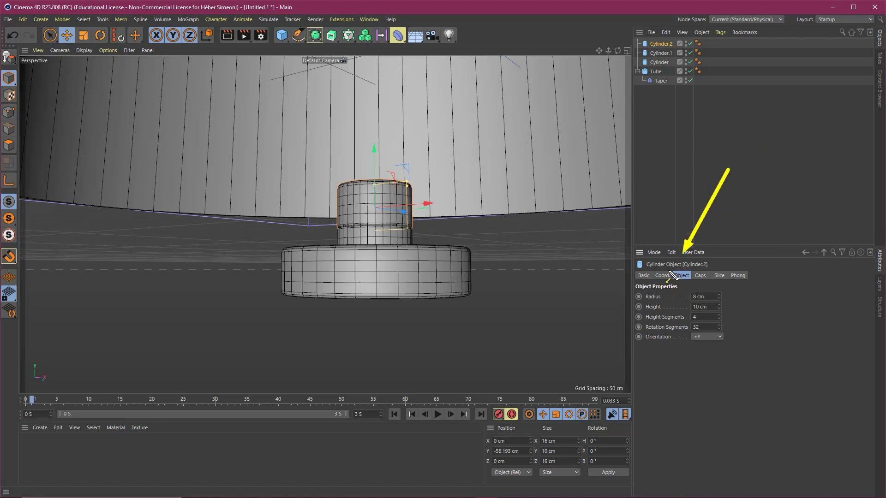
double_click(699, 296)
type("3.5")
key("Return")
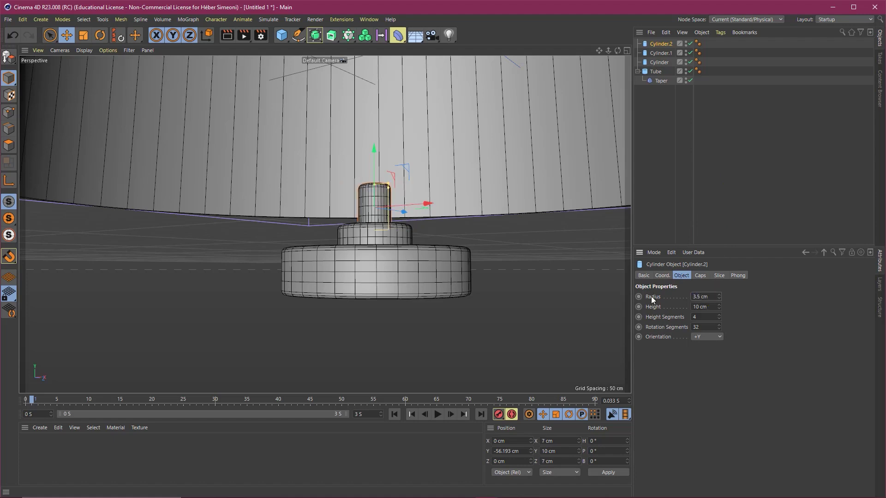
type("50")
key("Return")
Place the slim pole at Position Y -40 cm
left_click_drag(400, 239, 377, 261, "alt")
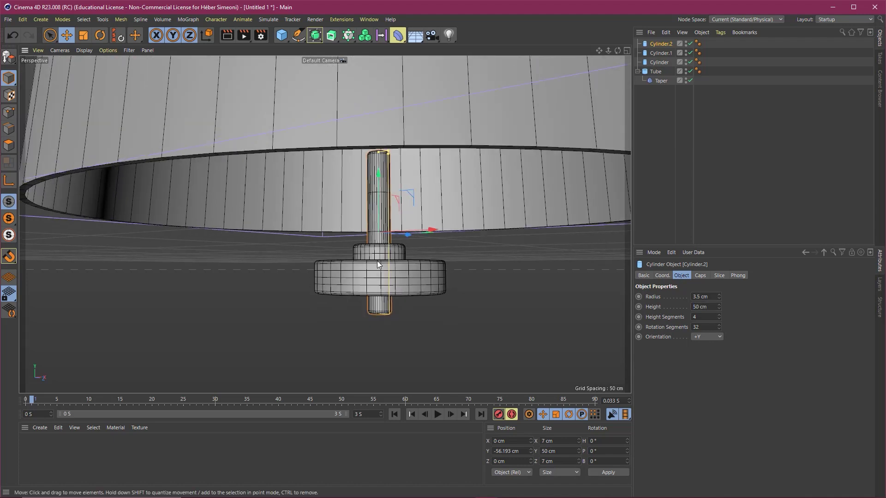
left_click_drag(375, 208, 376, 172)
left_click(510, 451)
key("BackSpace")
key("Return")
left_click_drag(323, 259, 450, 253, "alt")
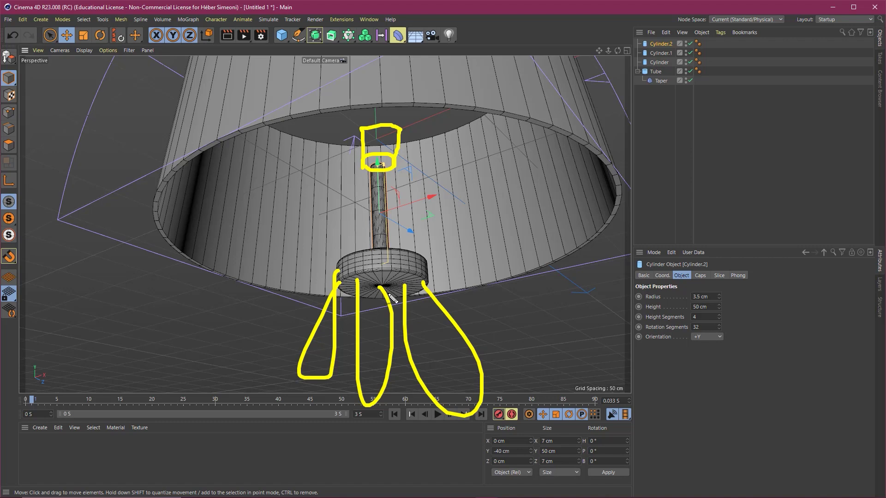
scroll(525, 296, "down", 5)
scroll(407, 283, "up", 4)
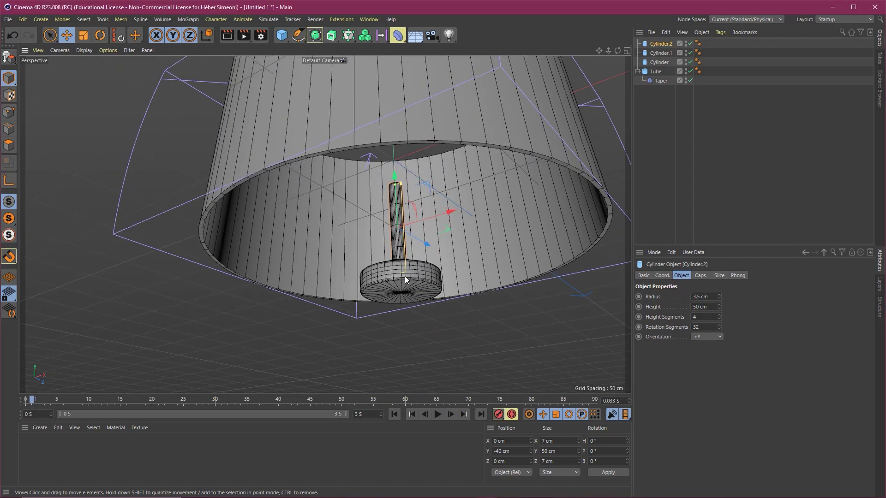
scroll(407, 283, "up", 3)
scroll(415, 217, "up", 2)
scroll(415, 217, "down", 1)
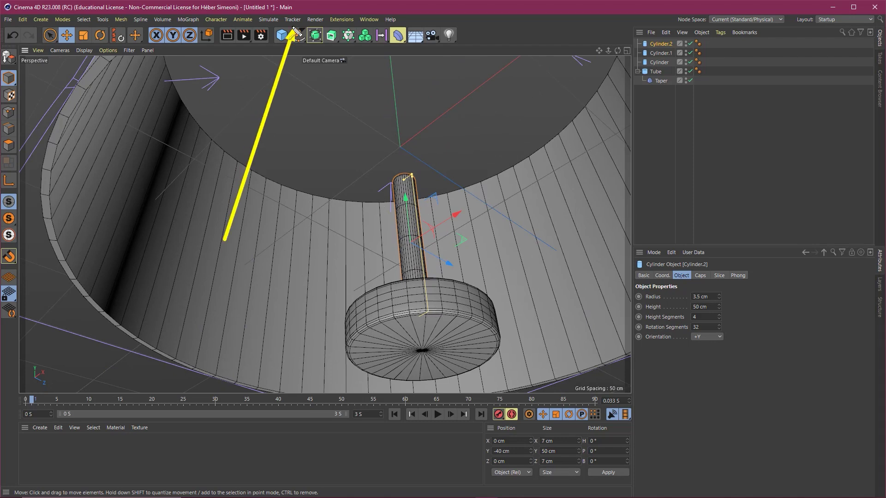
Add a Tube with a 7 cm inner and 8 cm outer radius
left_click(283, 37)
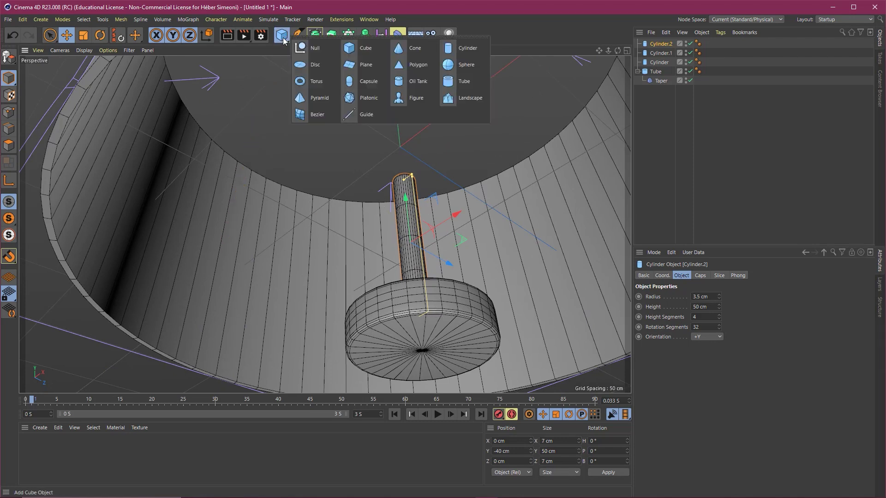
left_click(471, 83)
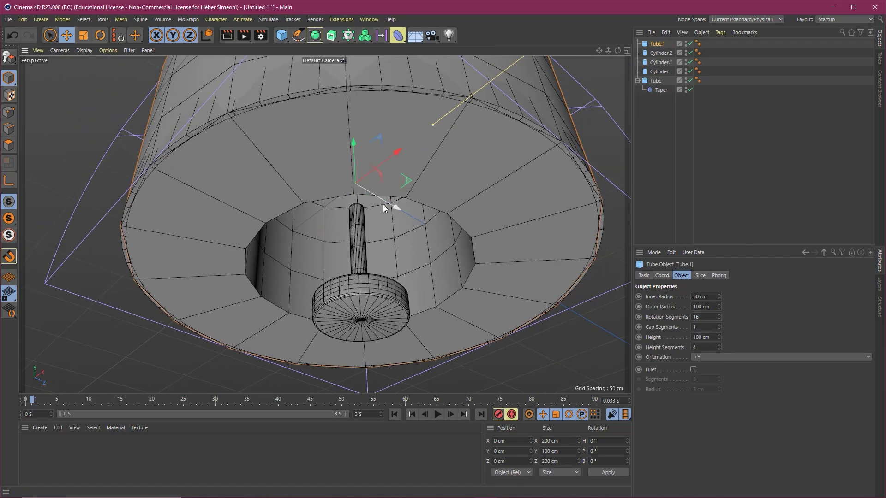
mouse_move(385, 287)
left_mouse_down()
mouse_move(476, 173)
mouse_move(702, 293)
left_mouse_up()
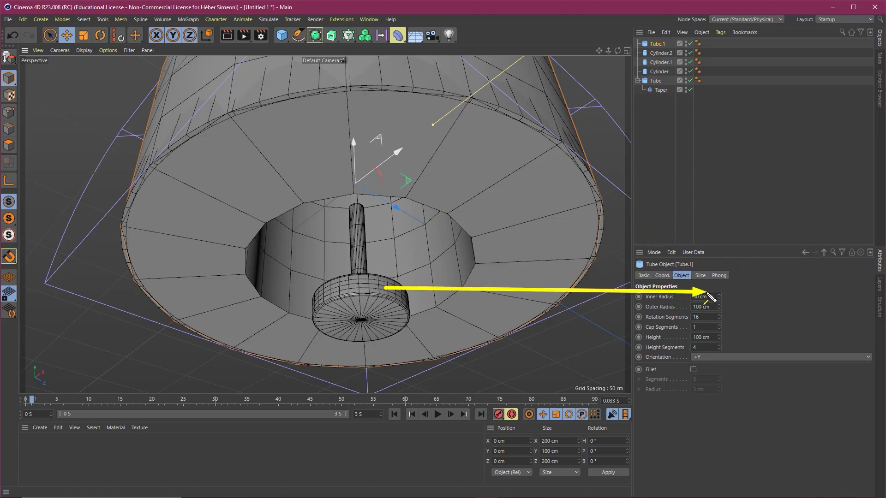
left_click(701, 296)
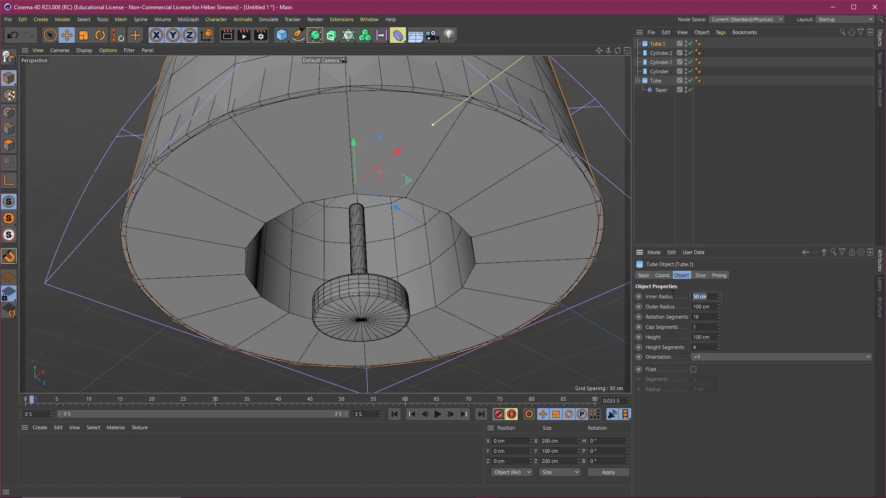
type("1")
key("Tab")
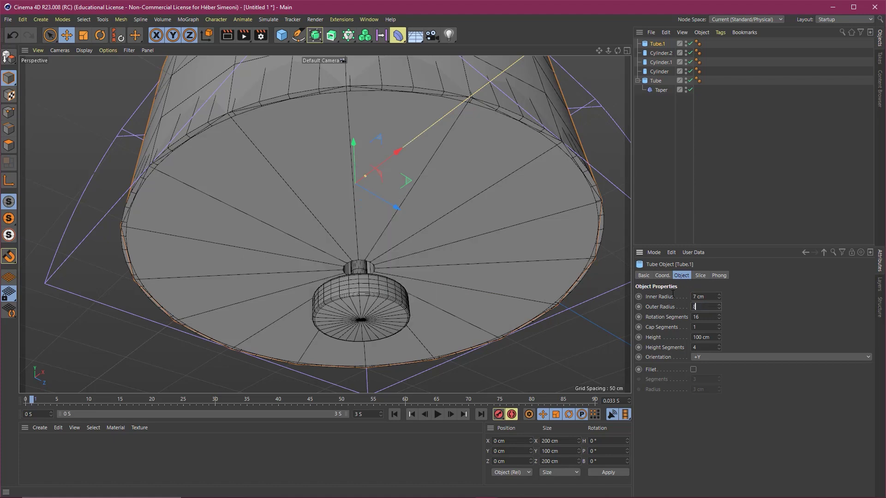
key("Return")
Set the tube to 32 rotation segments and 15 cm height
mouse_move(363, 208)
left_mouse_down("alt")
mouse_move(447, 172)
mouse_move(378, 210)
left_mouse_up("alt")
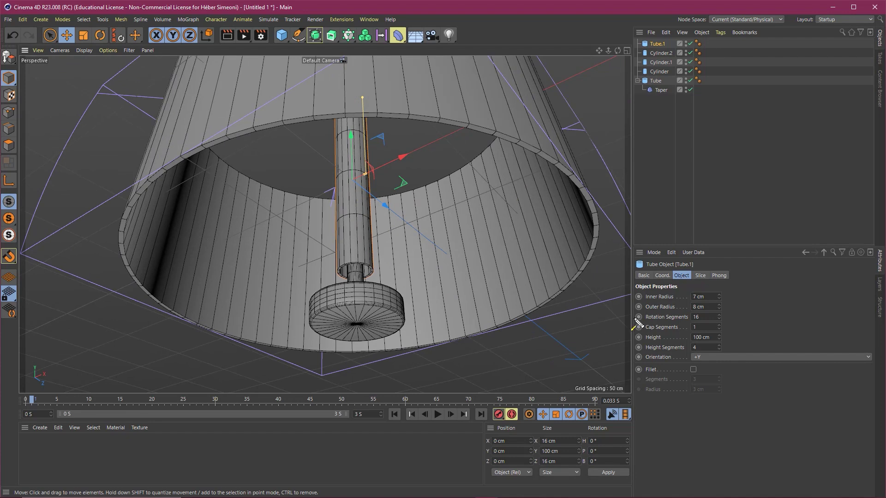
left_click(696, 317)
type("32")
key("Return")
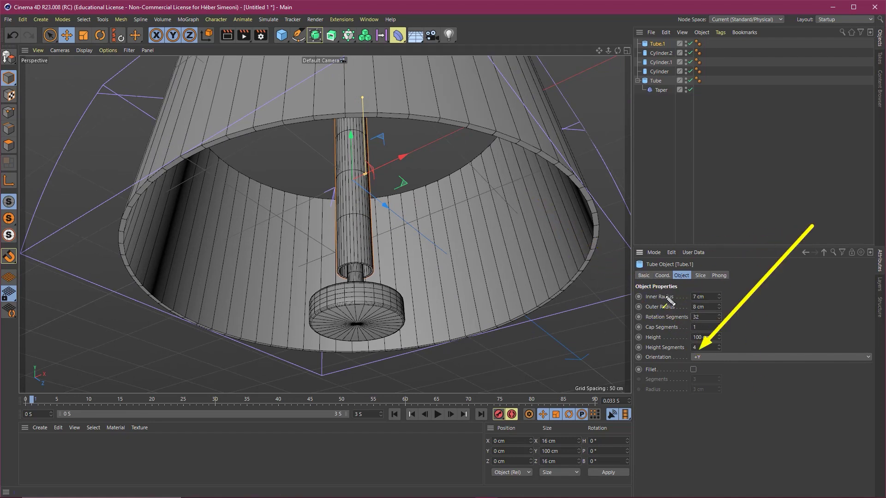
left_click(699, 338)
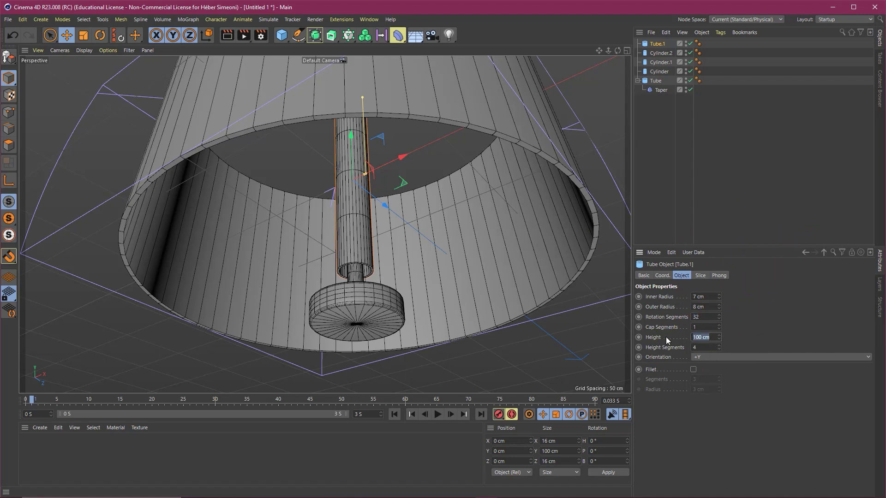
type("15")
key("Return")
Move the tube to Position Y -10 cm
scroll(366, 195, "up", 1)
scroll(366, 195, "up", 4)
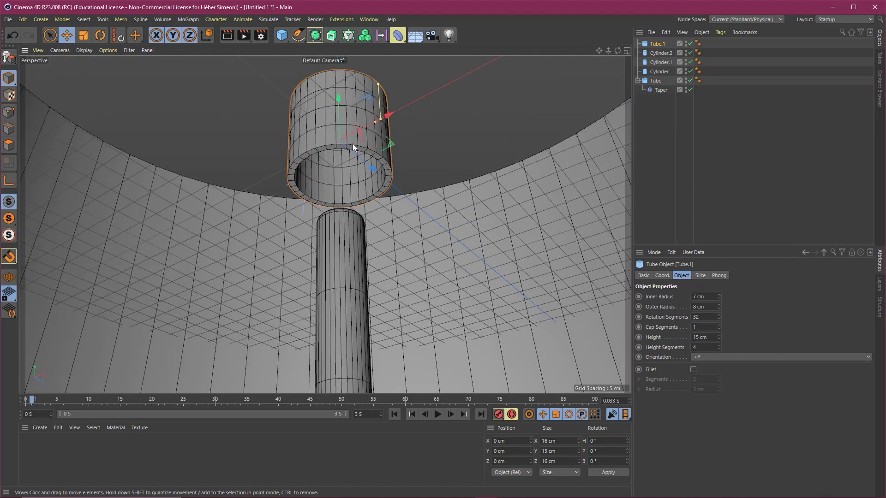
scroll(352, 143, "up", 2)
left_click_drag(363, 94, 358, 123)
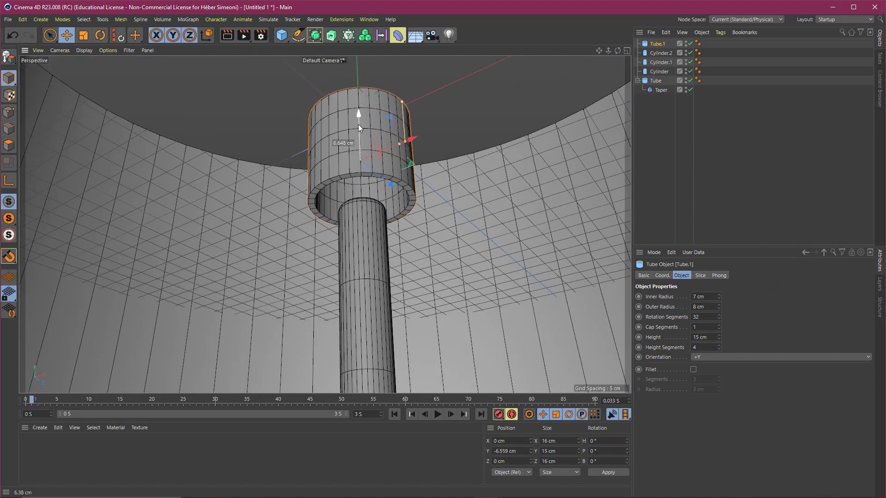
scroll(408, 181, "down", 2)
scroll(408, 182, "down", 2)
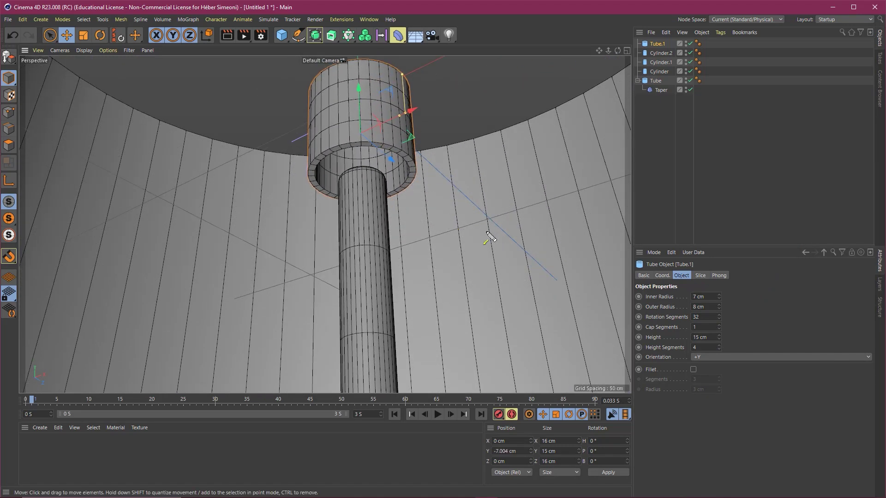
double_click(522, 452)
type("-10")
key("Return")
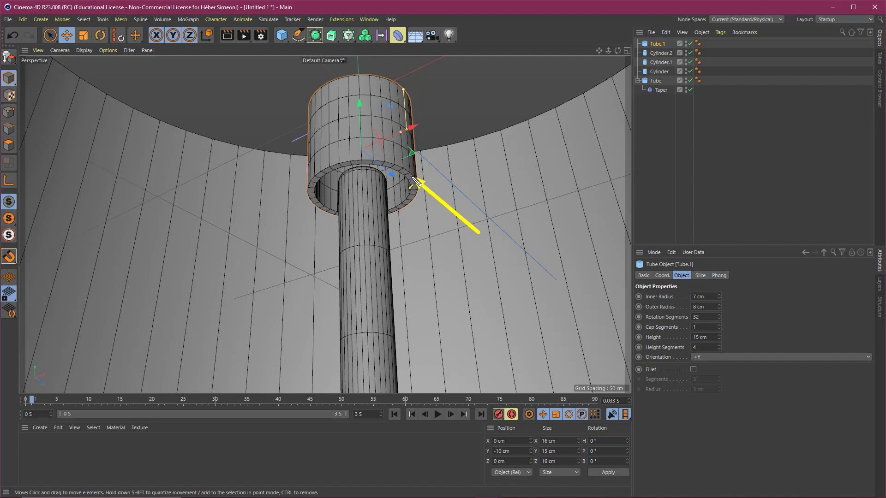
Enable Fillet on the tube with a 0.5 cm radius
left_click(693, 370)
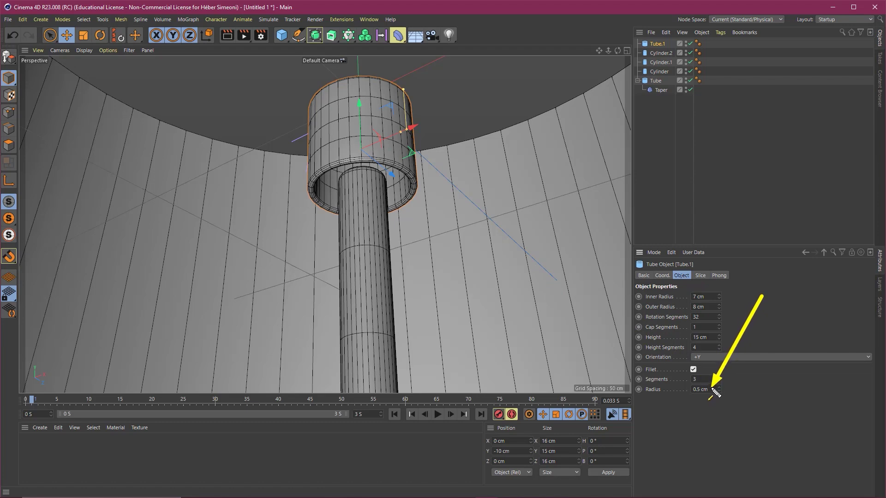
double_click(716, 389)
type("0.2")
key("Return")
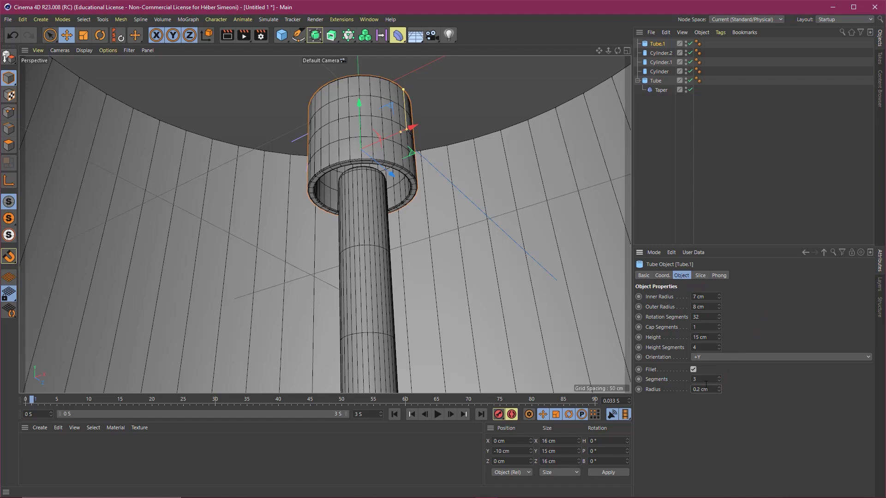
type("0.5")
key("Return")
scroll(345, 196, "down", 5)
scroll(406, 170, "down", 5)
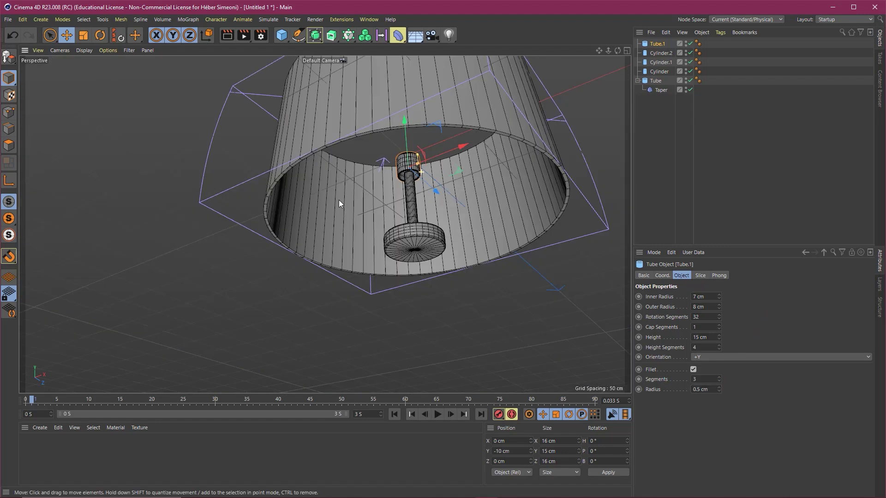
Deselect the tube and show the viewport in smooth shading without wireframe
key("ctrl+shift+a")
key("n")
key("a")
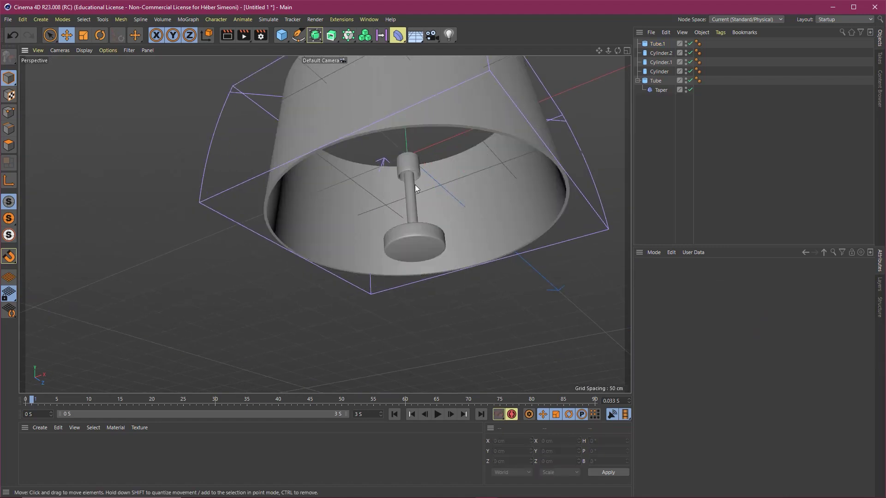
left_click(620, 240)
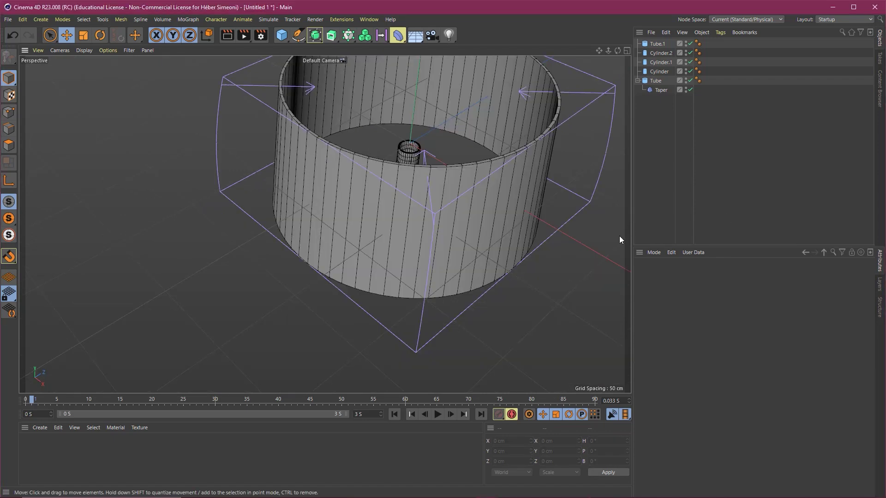
scroll(456, 171, "down", 3)
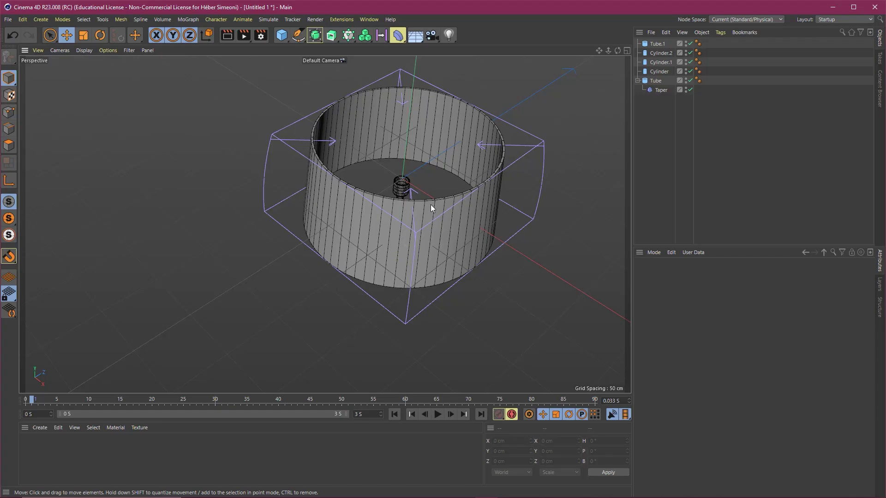
mouse_move(430, 204)
left_mouse_down("alt")
mouse_move(387, 238)
mouse_move(403, 179)
mouse_move(400, 186)
left_mouse_up("alt")
left_click_drag(252, 334, 279, 44)
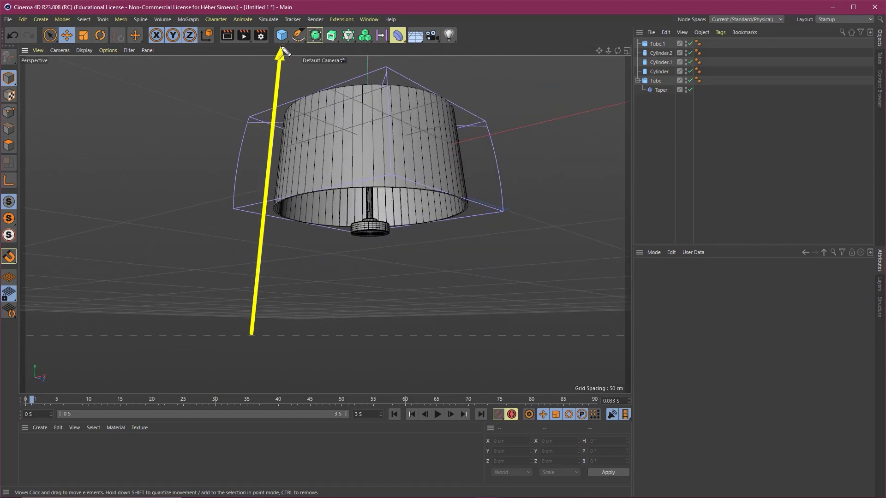
Add a Cube sized 8 × 400 × 8 cm as a thin pole
left_click(283, 36)
scroll(379, 233, "up", 3)
mouse_move(379, 237)
left_mouse_down("alt")
mouse_move(405, 263)
mouse_move(401, 201)
left_mouse_up("alt")
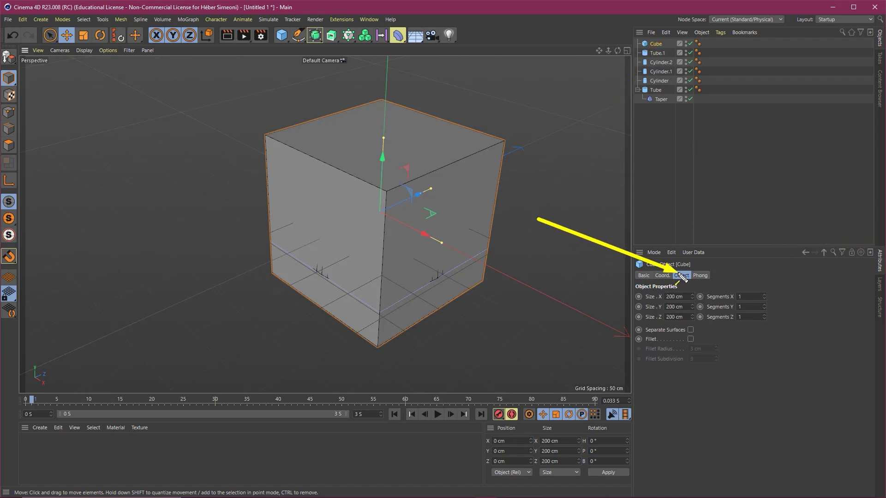
left_click(678, 296)
type("8")
key("Tab")
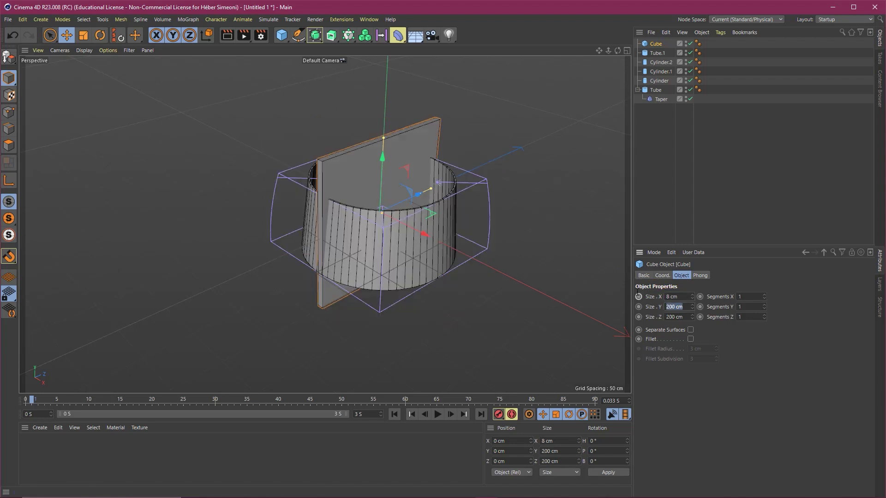
type("400")
key("Tab")
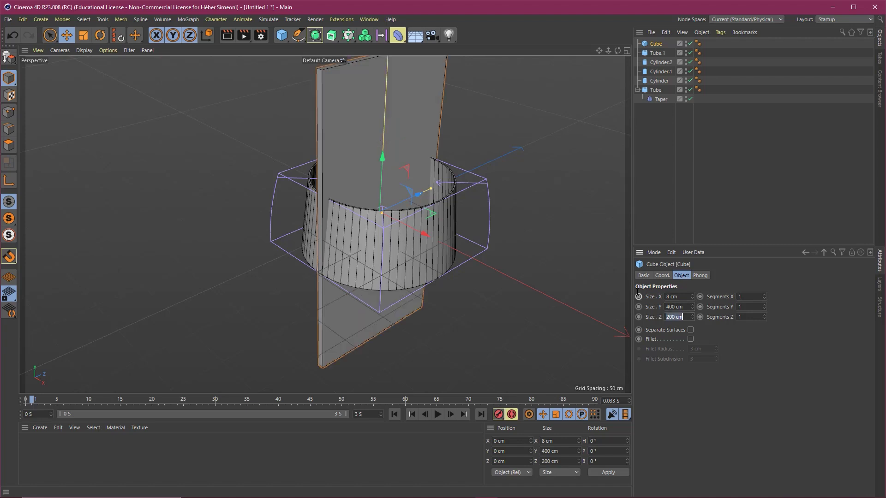
type("8")
key("Return")
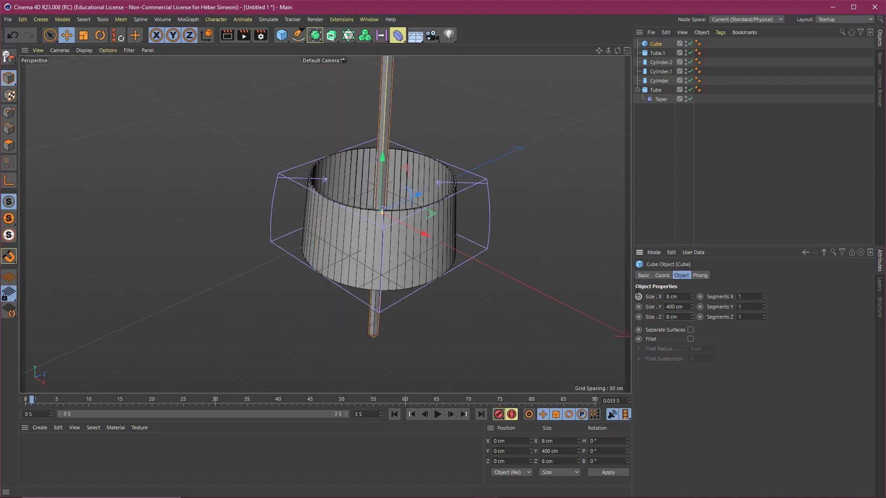
Enable Fillet on the pole with a 1 cm radius
mouse_move(406, 217)
left_mouse_down("alt")
mouse_move(414, 179)
mouse_move(374, 229)
left_mouse_up("alt")
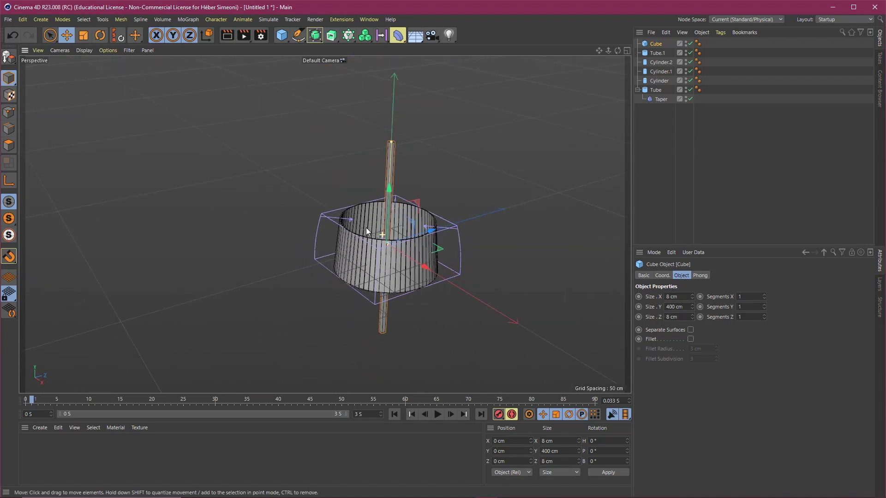
scroll(374, 228, "up", 5)
scroll(371, 200, "up", 3)
scroll(398, 153, "up", 5)
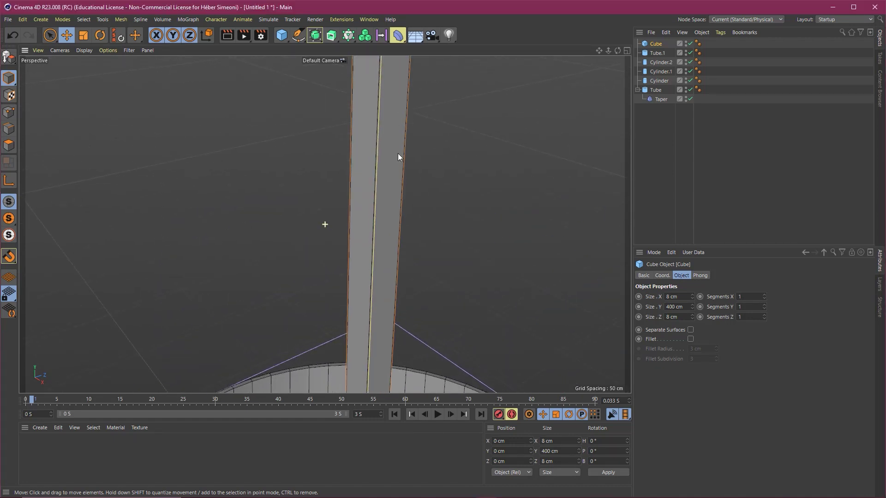
scroll(395, 225, "down", 3)
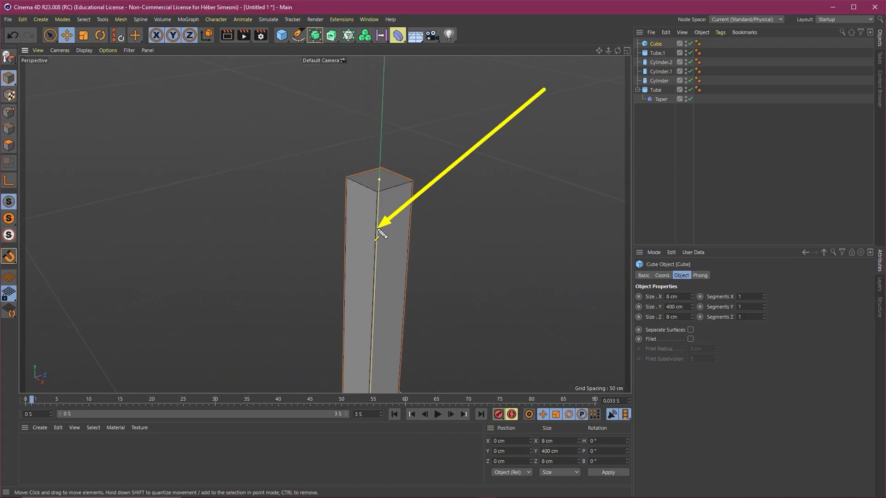
left_click(691, 339)
double_click(699, 349)
type("1")
key("Return")
Deselect the pole and orbit around the shade and pole
scroll(397, 180, "down", 3)
scroll(407, 206, "down", 1)
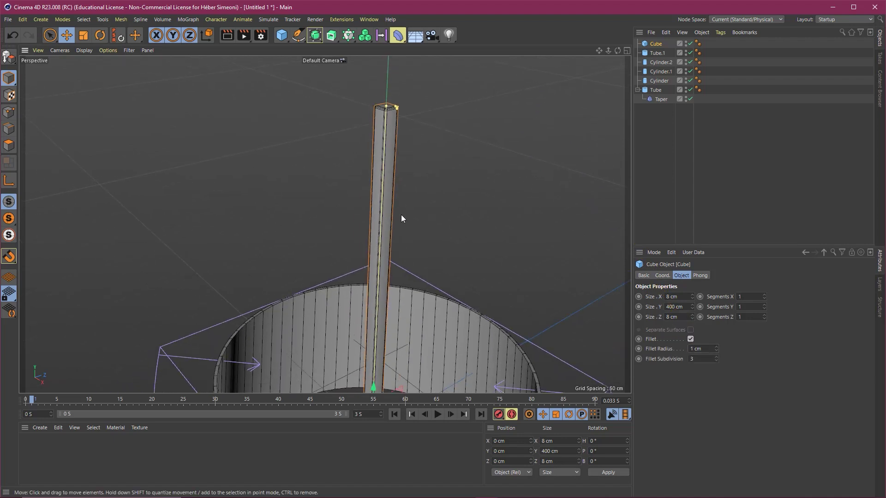
scroll(407, 206, "down", 2)
scroll(392, 156, "down", 1)
left_click(431, 156)
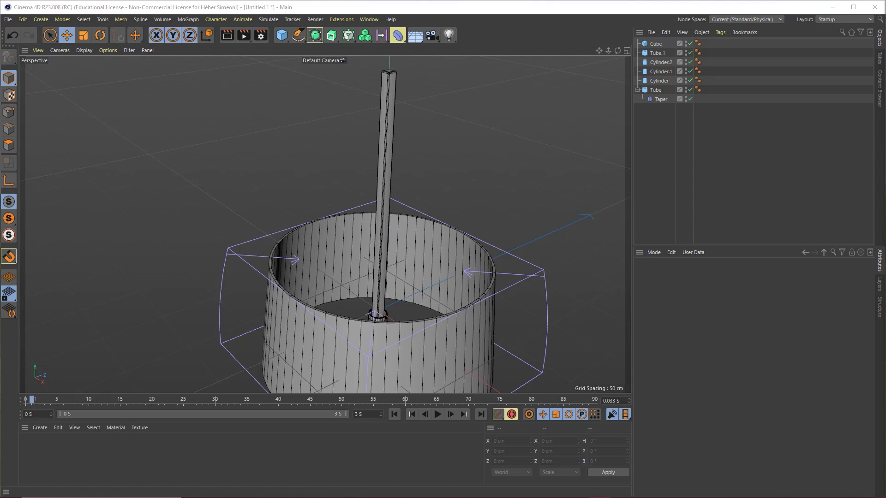
scroll(383, 203, "down", 3)
left_click_drag(384, 203, 370, 223, "alt")
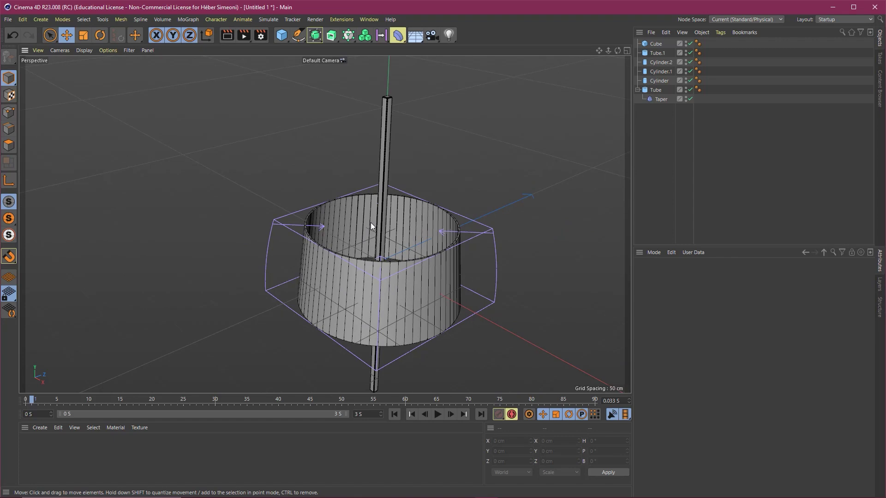
mouse_move(433, 186)
left_mouse_down("alt")
mouse_move(378, 171)
mouse_move(395, 186)
mouse_move(397, 218)
left_mouse_up("alt")
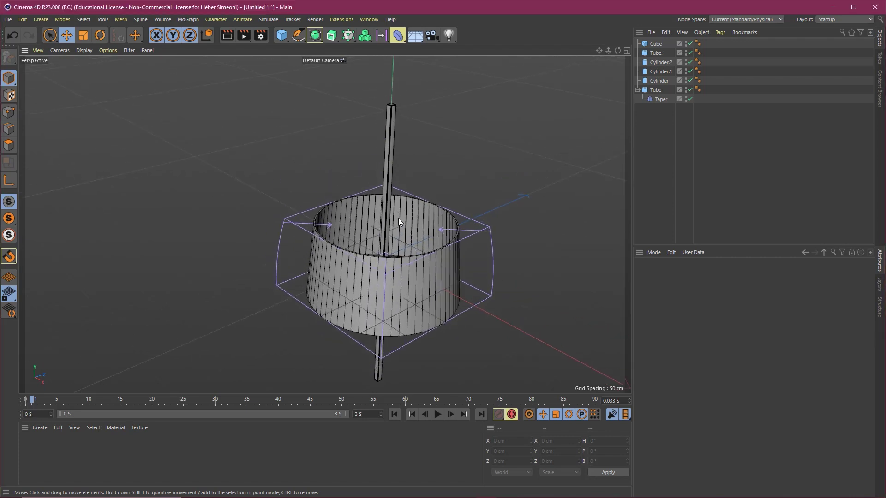
left_click(398, 36)
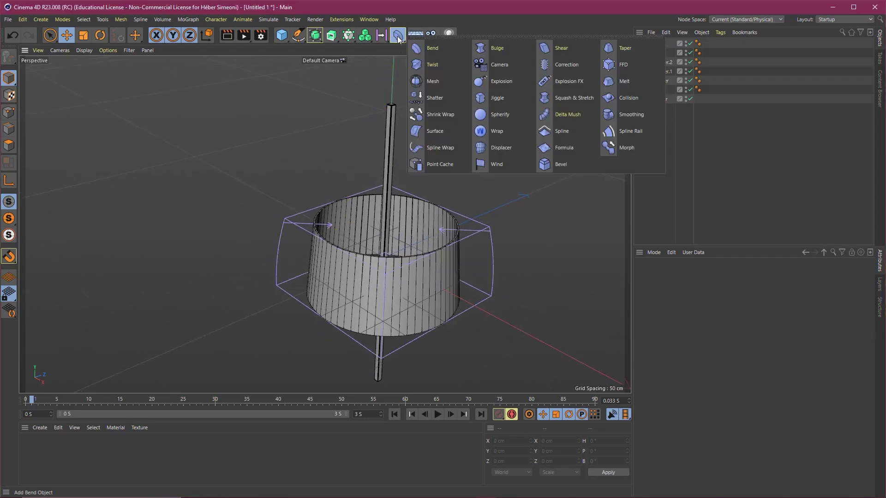
Add a Taper deformer under the pole cube and fit it to the pole
left_click(627, 50)
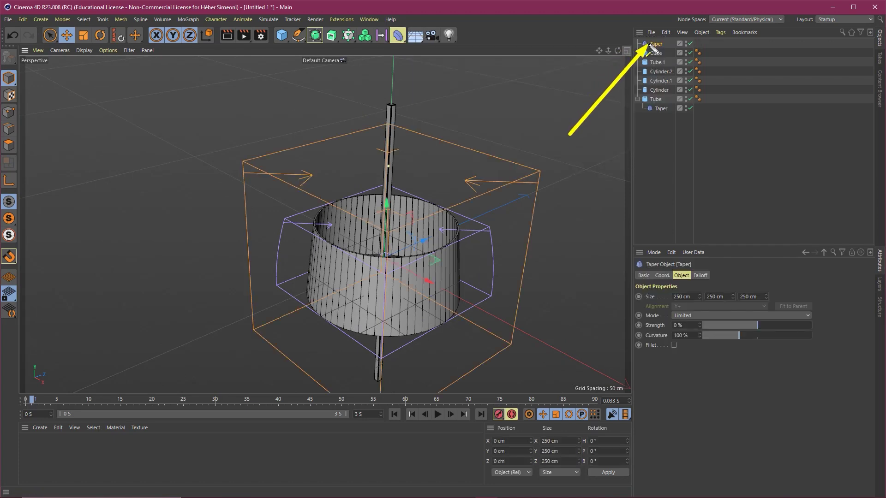
left_click_drag(654, 46, 659, 53)
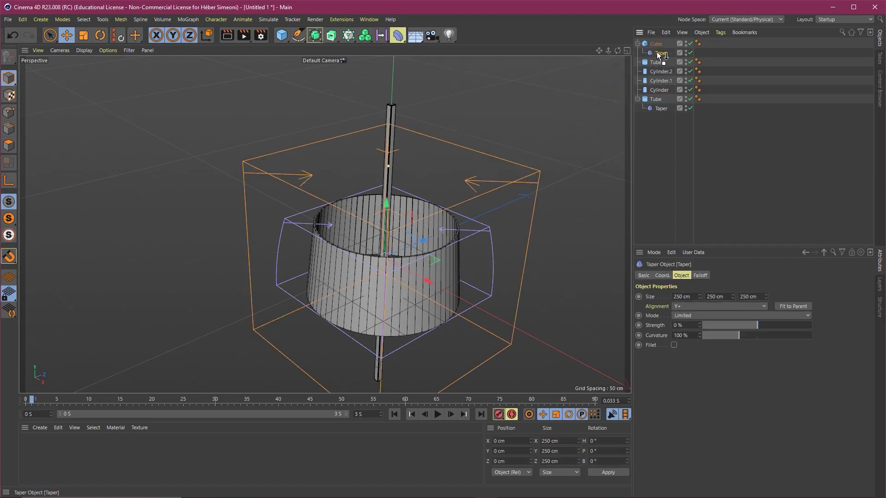
left_click(793, 306)
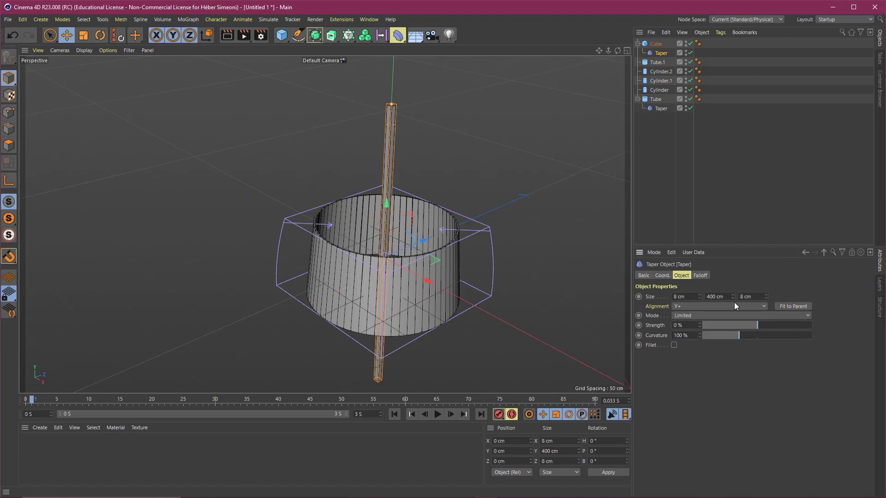
scroll(406, 169, "down", 2)
scroll(405, 170, "down", 1)
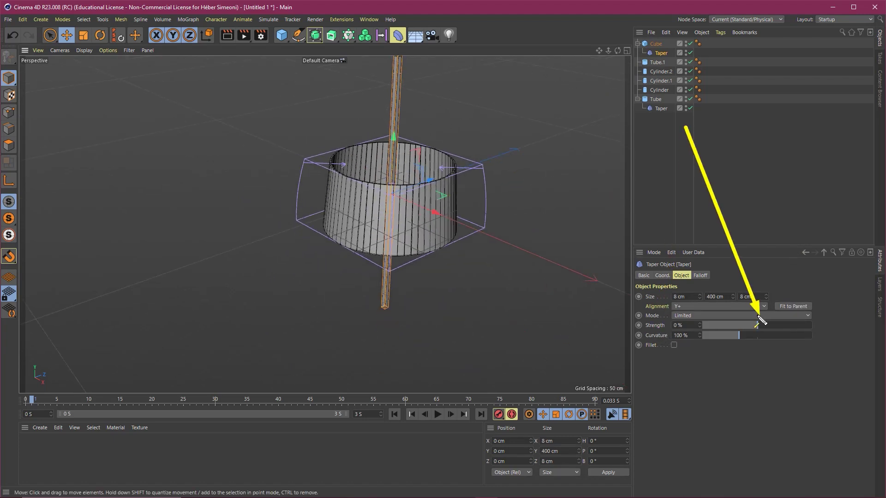
Set the Taper strength to -80% so the rod narrows upward
left_click_drag(757, 325, 713, 325)
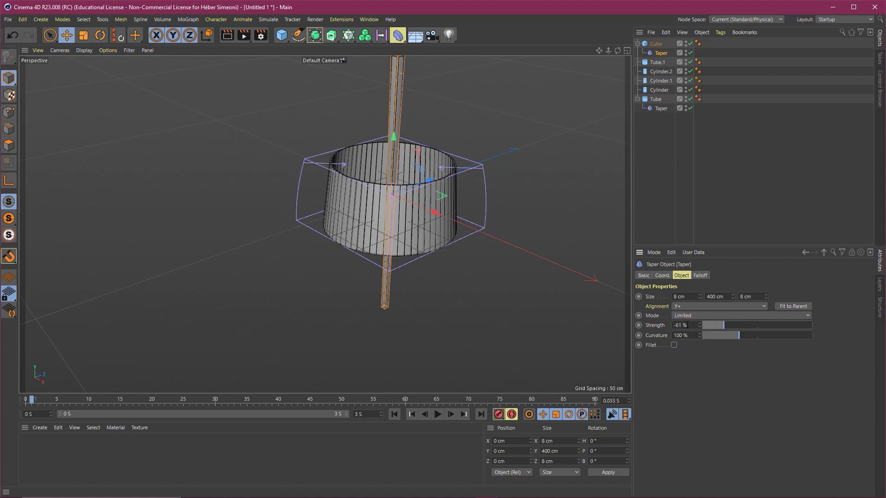
type("80")
key("Return")
middle_click_drag(513, 151, 516, 200, "alt")
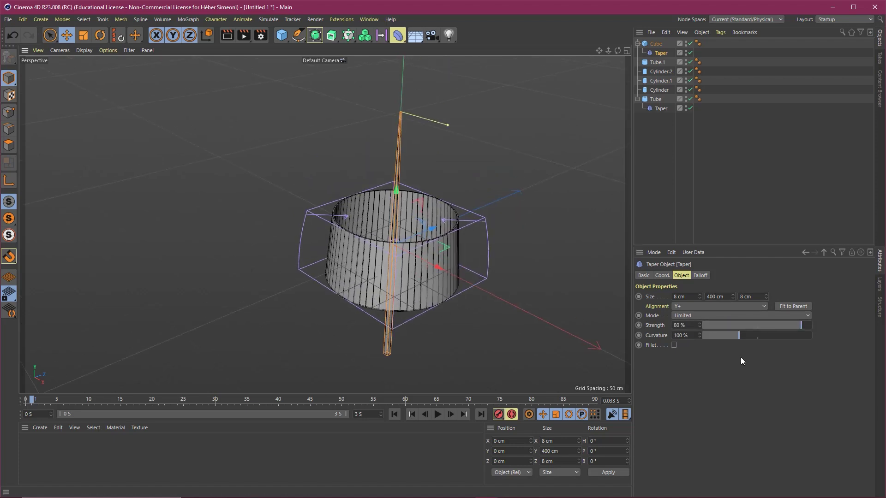
type("-")
key("Return")
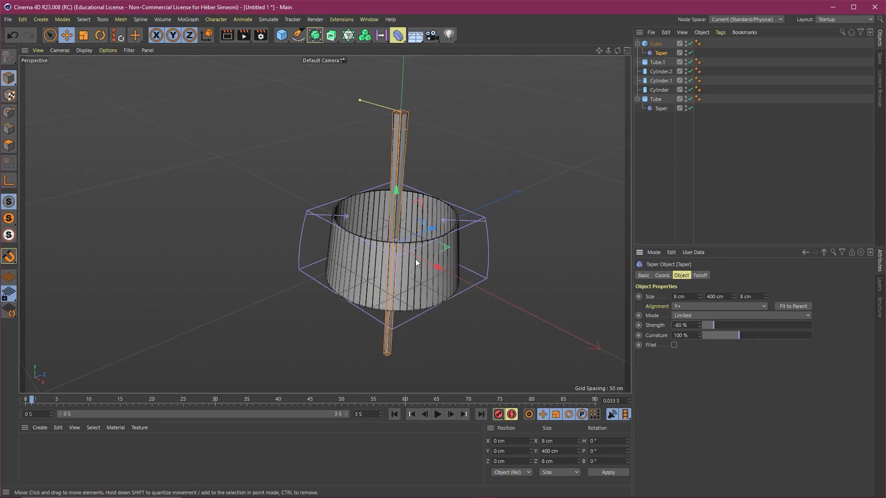
left_click_drag(460, 86, 391, 364)
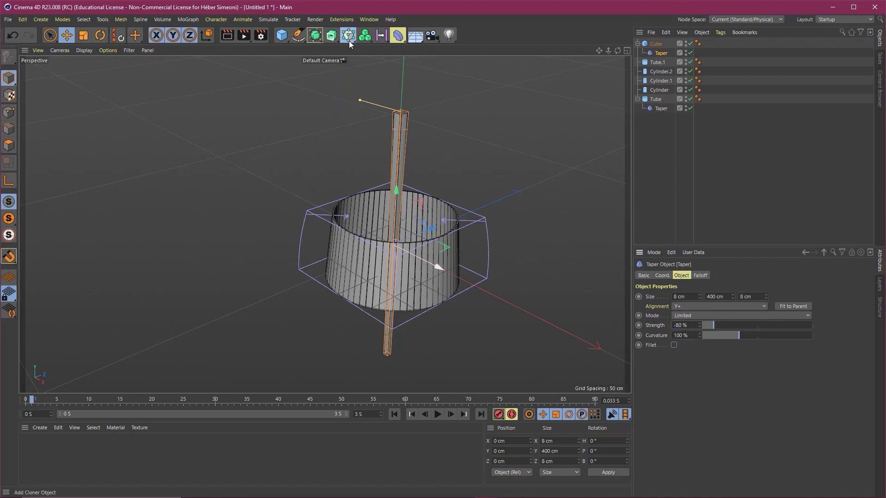
Add a Cloner and place the tapered rod inside it
left_click(349, 37)
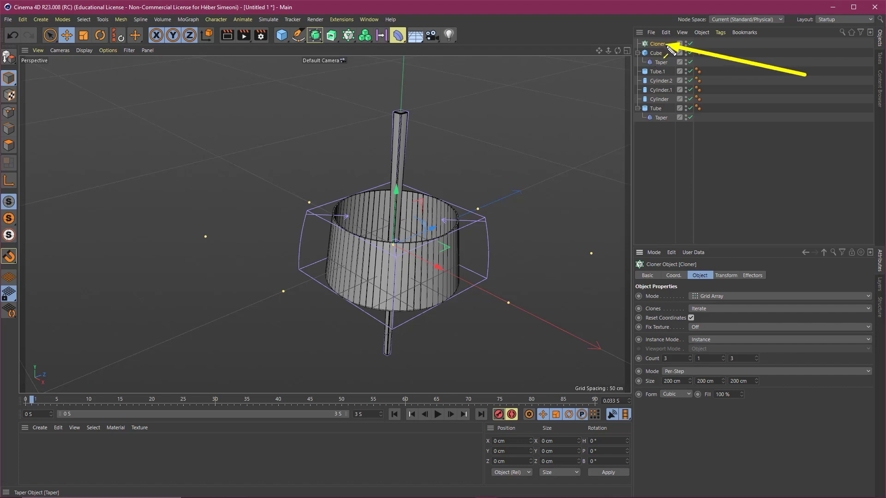
left_click_drag(664, 54, 657, 42)
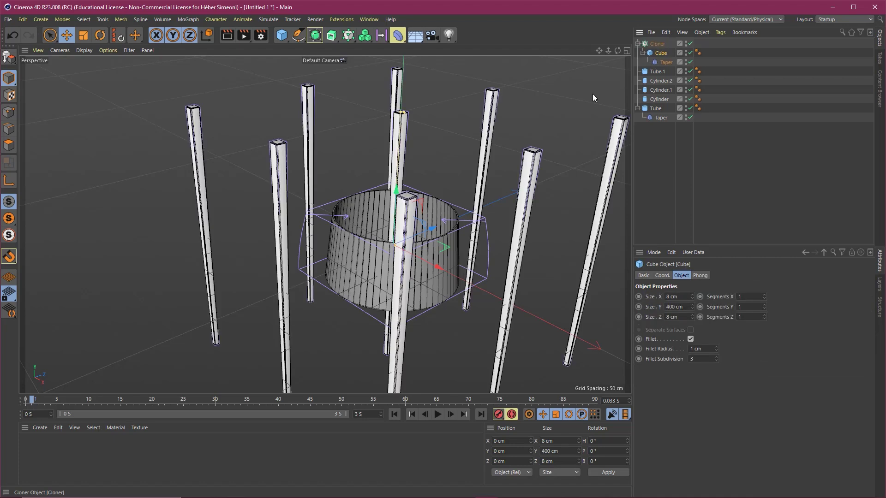
scroll(351, 212, "down", 3)
scroll(356, 200, "up", 2)
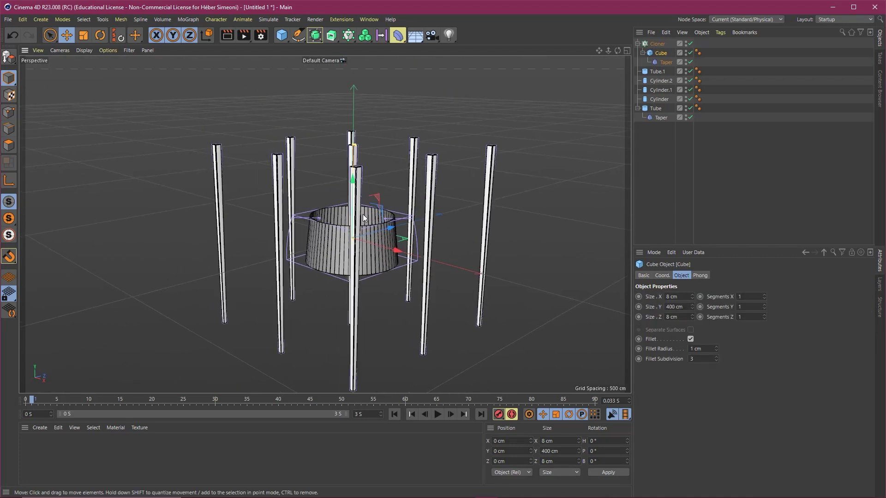
scroll(363, 214, "down", 2)
scroll(369, 221, "up", 4)
left_click_drag(369, 220, 366, 200, "alt")
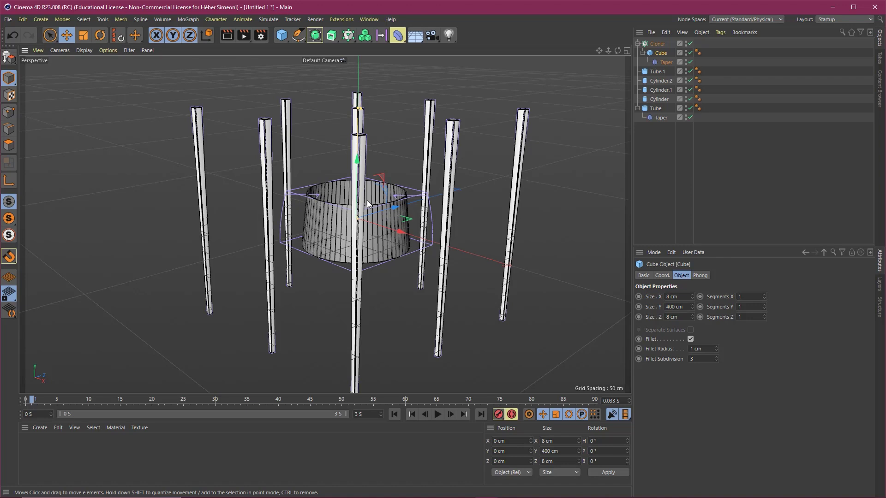
Select the Cloner to see its 3×1×3 Grid Array settings and mode choices
left_click_drag(644, 197, 662, 50)
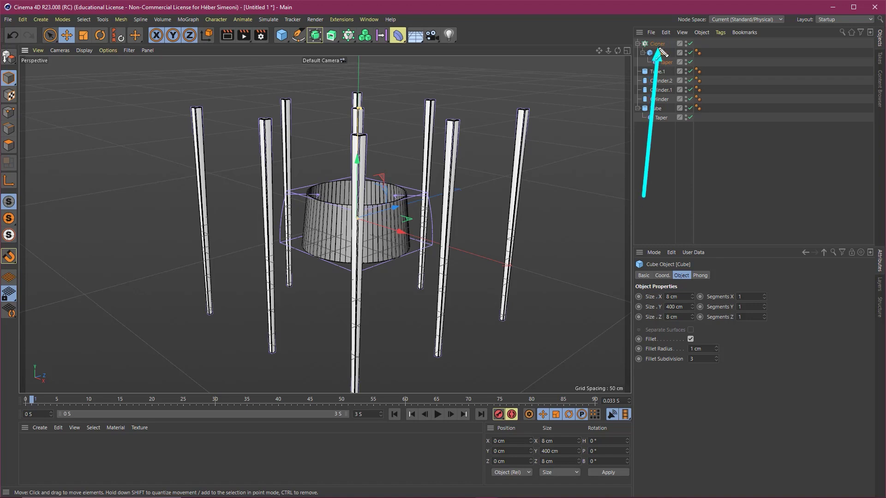
left_click(658, 43)
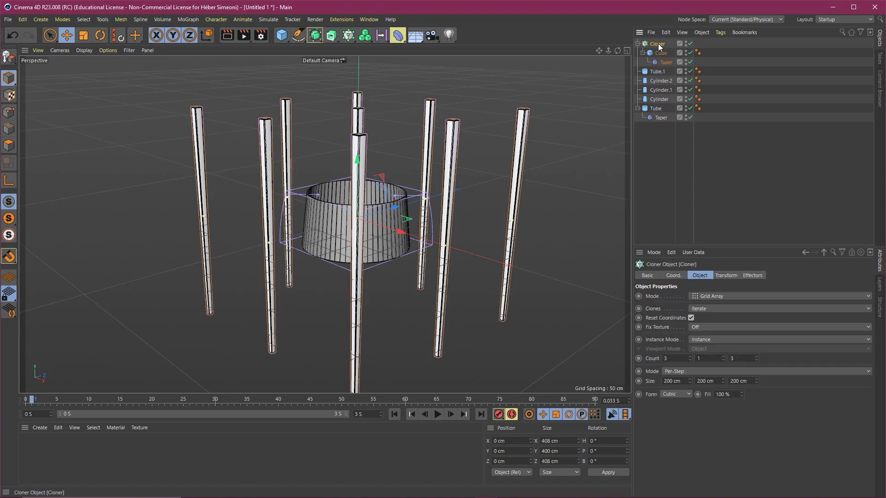
left_click_drag(770, 116, 872, 245)
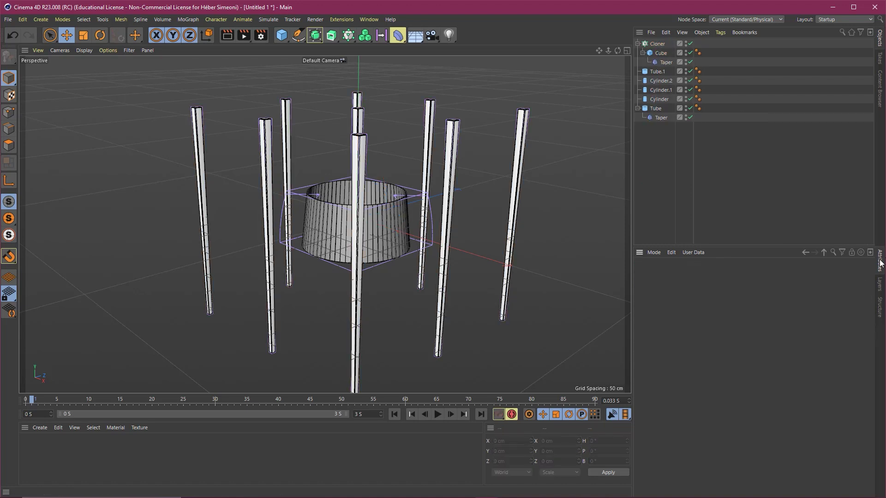
left_click(658, 43)
left_click_drag(734, 189, 705, 285)
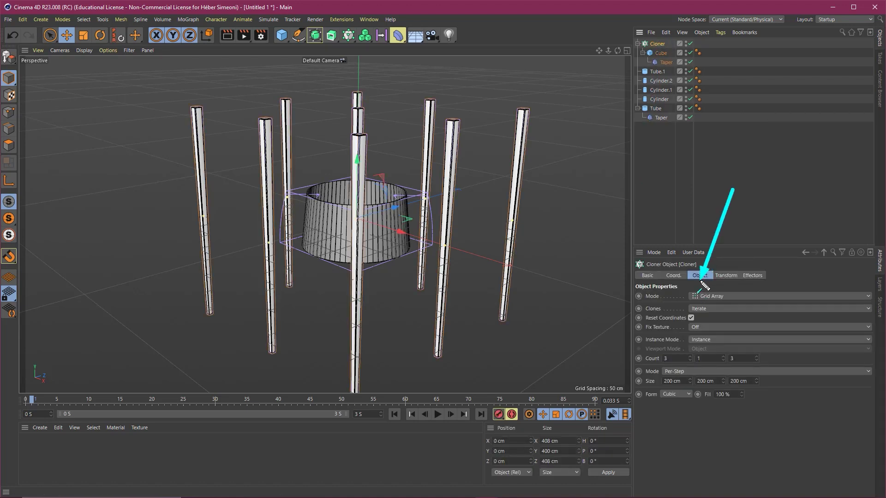
key("Escape")
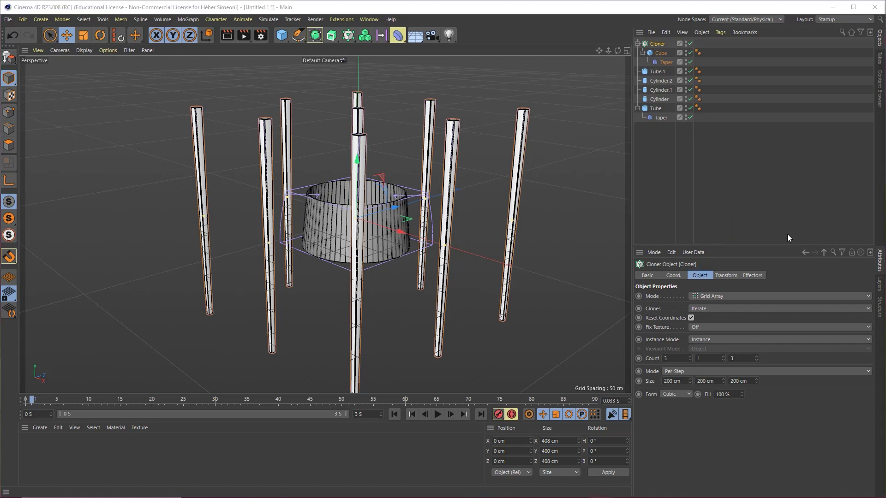
left_click_drag(740, 188, 659, 303)
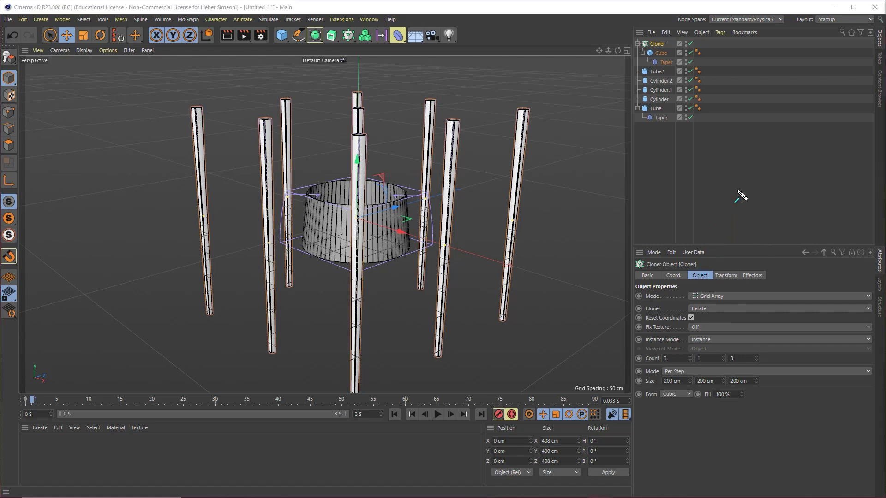
left_click(702, 297)
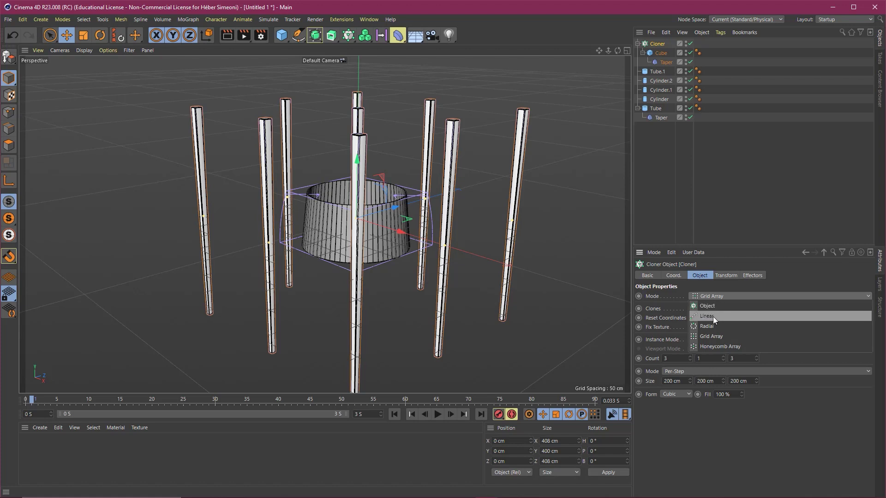
Switch the Cloner mode to Radial, after briefly choosing Linear
left_click(713, 317)
left_click(703, 298)
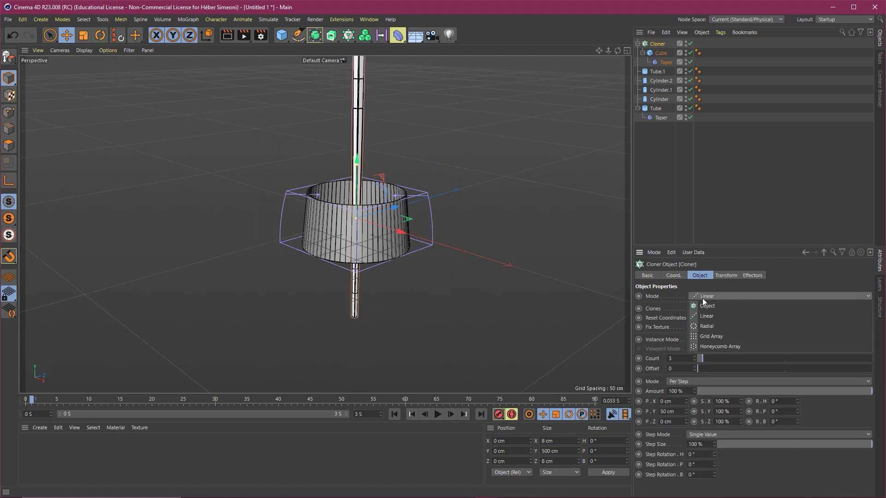
left_click(713, 326)
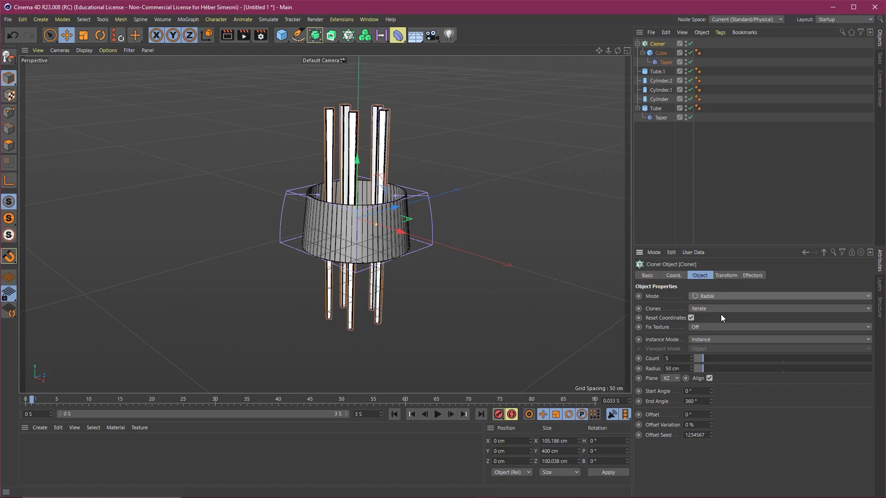
left_click_drag(350, 176, 362, 202, "alt")
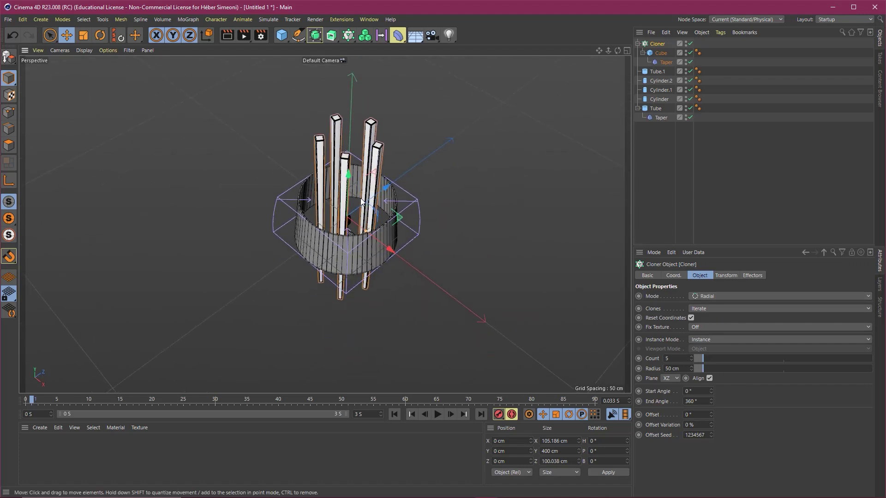
scroll(361, 202, "up", 5)
scroll(374, 223, "down", 3)
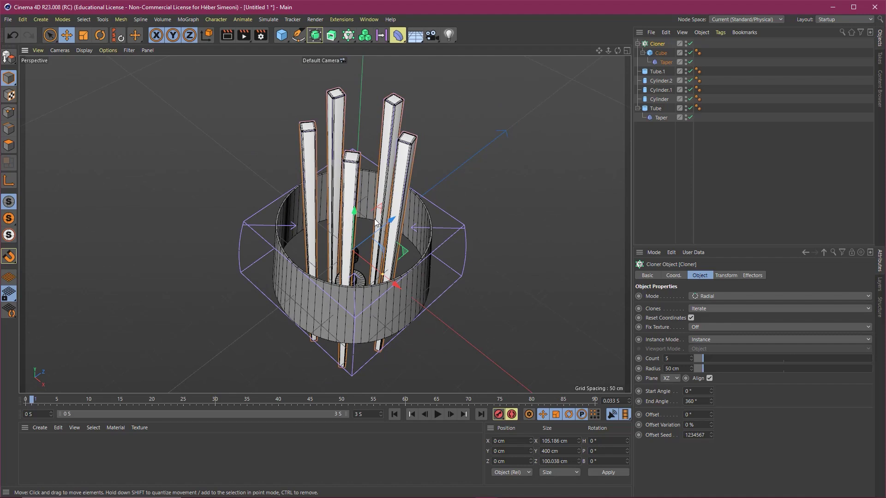
Set the radial clone count to 3 and check the rod layout
left_click(668, 359)
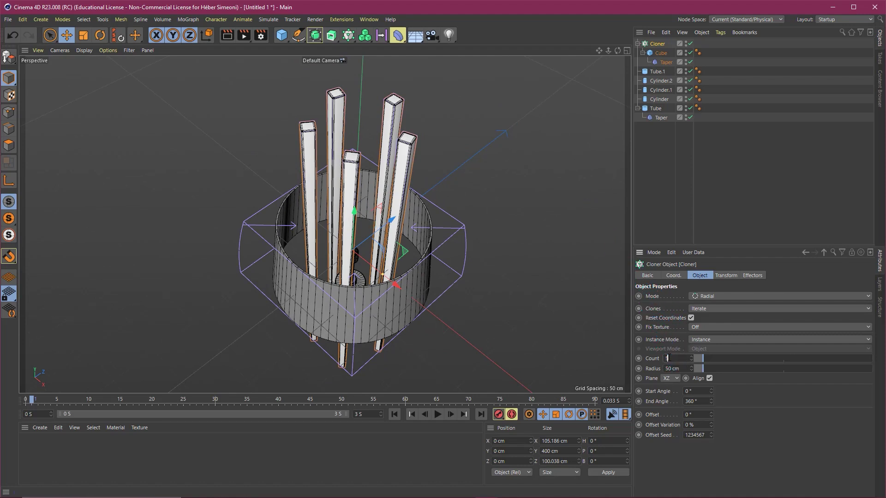
type("3")
key("Return")
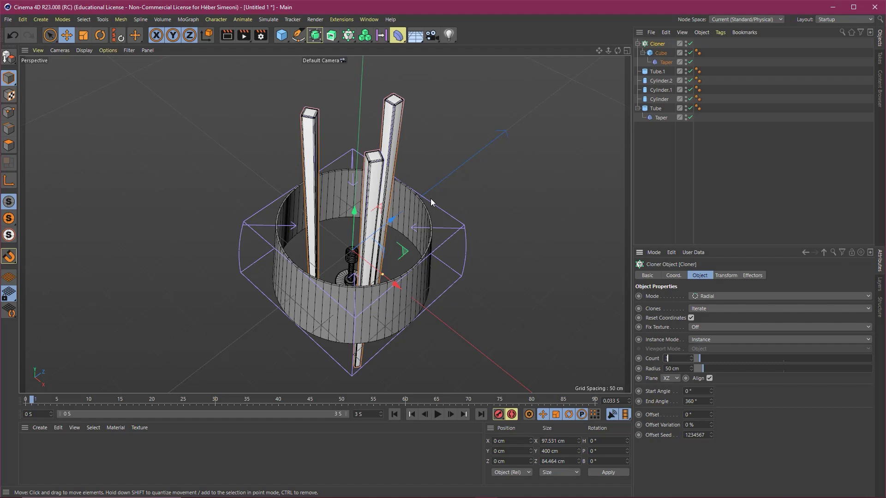
left_click_drag(340, 194, 375, 213, "alt")
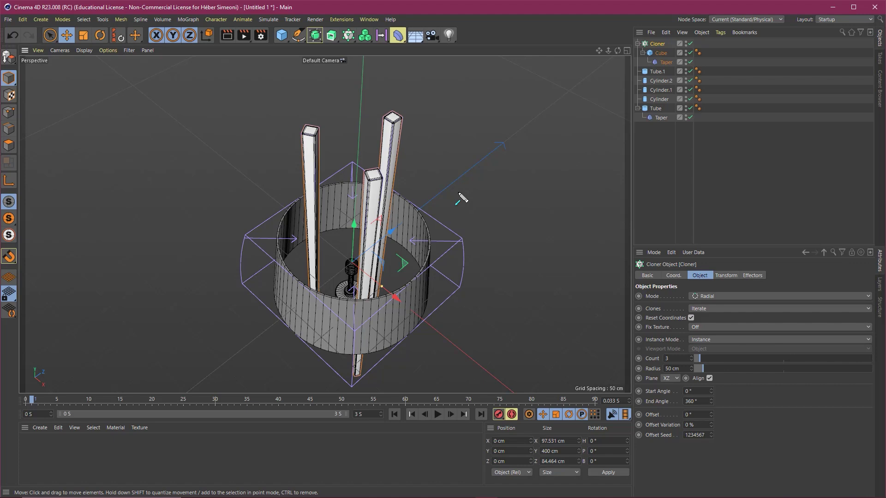
left_click_drag(479, 139, 575, 344)
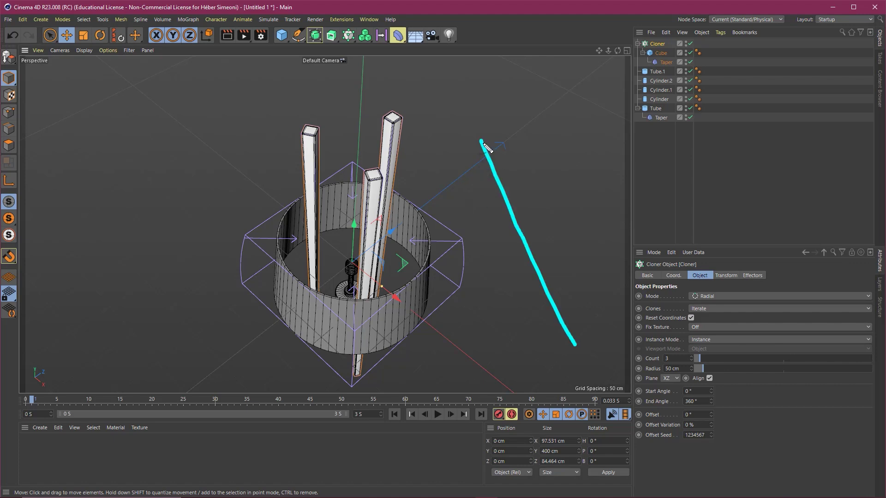
left_click_drag(480, 138, 372, 312)
left_click_drag(480, 138, 463, 355)
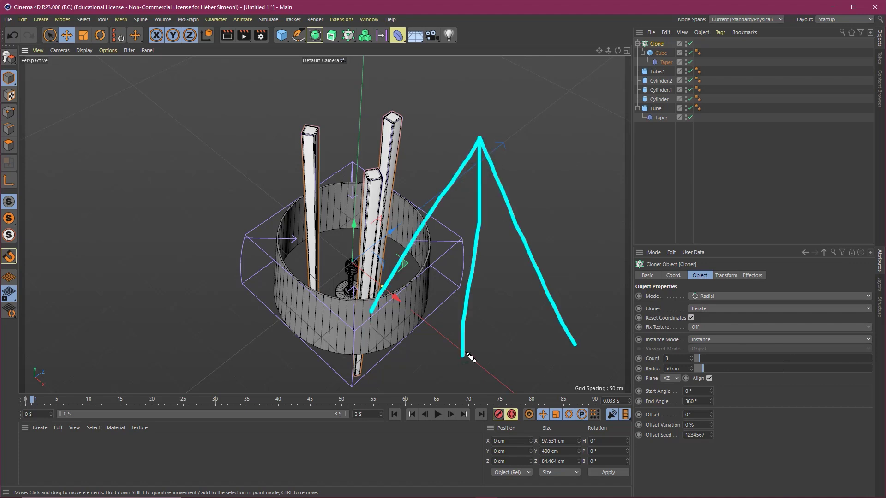
key("Escape")
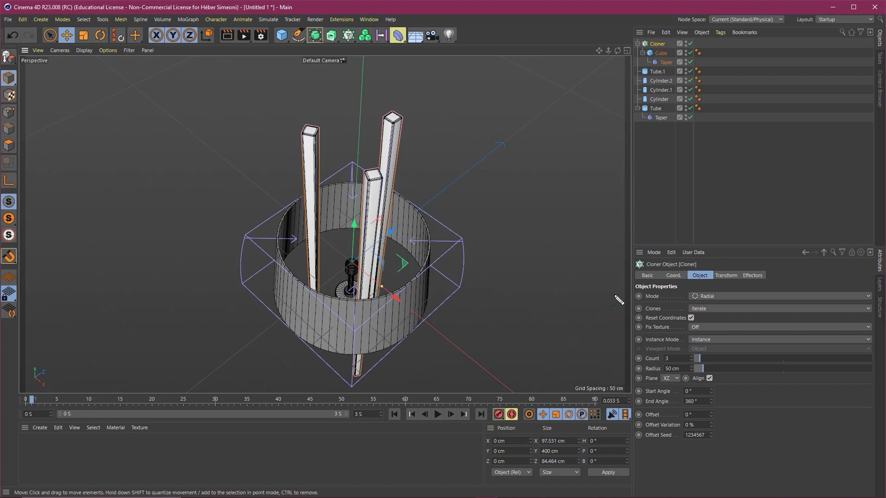
left_click_drag(681, 134, 698, 280)
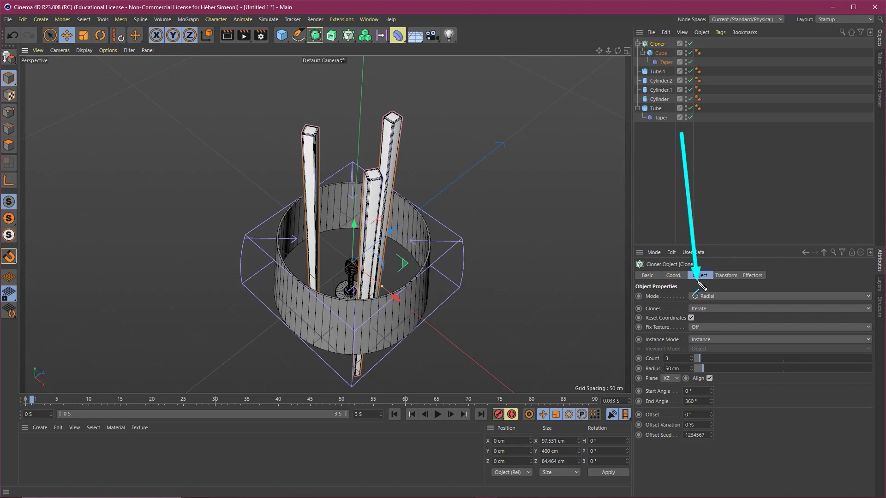
Pitch each clone to R.P 12° in the Cloner's Transform tab, after first trying 10°
left_click(727, 275)
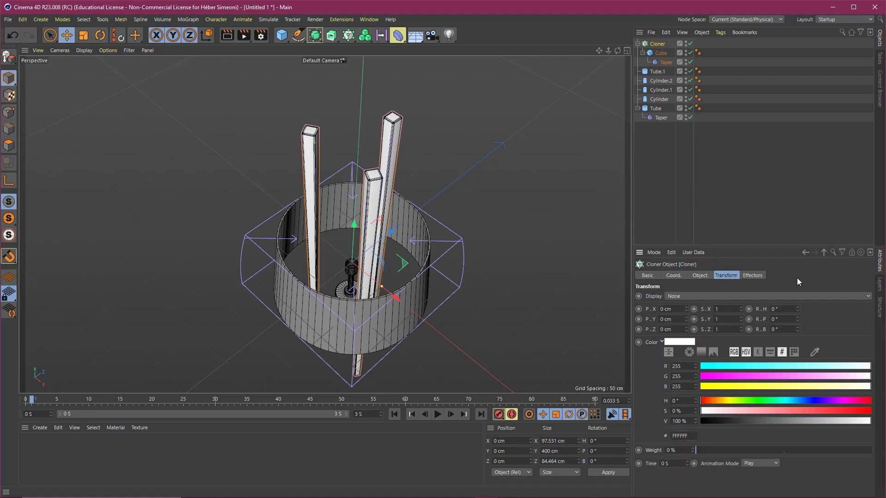
left_click_drag(813, 203, 783, 321)
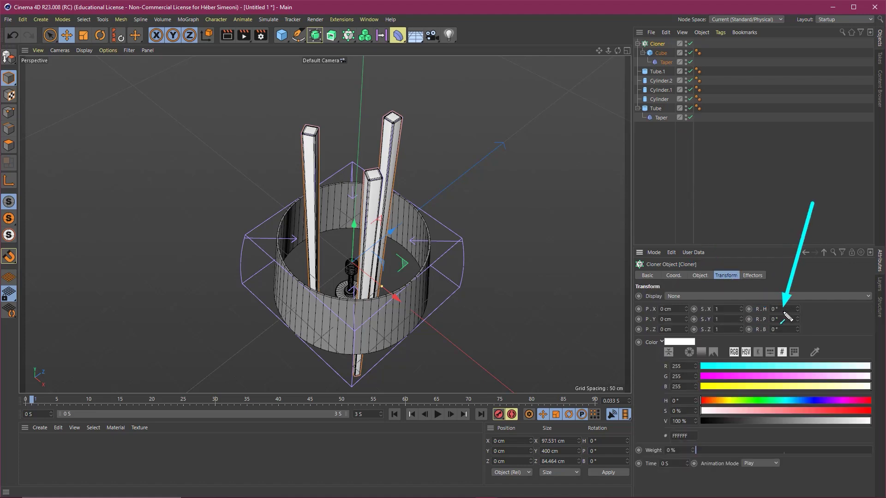
double_click(788, 320)
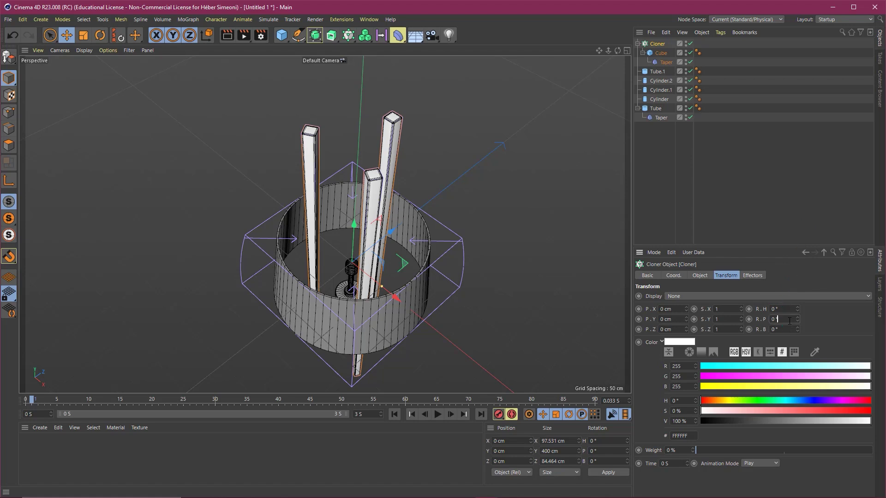
type("10")
key("Return")
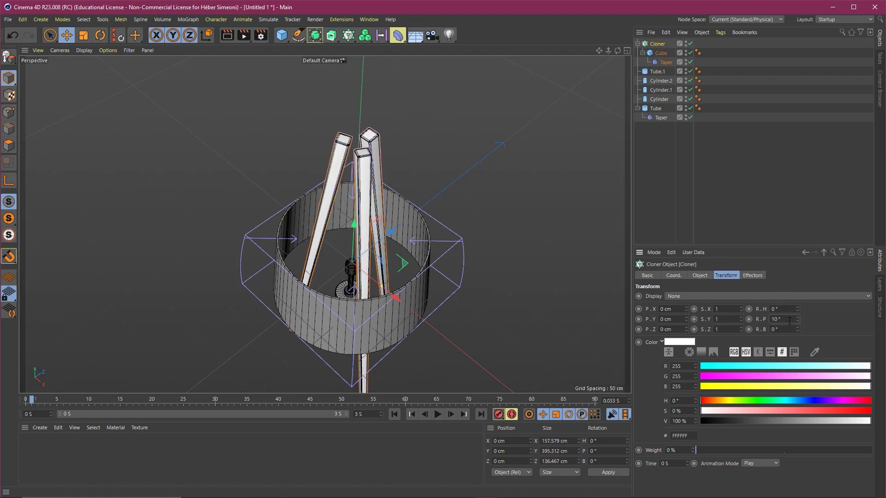
scroll(790, 321, "down", 3)
scroll(789, 322, "down", 3)
scroll(789, 321, "down", 3)
scroll(790, 321, "down", 4)
scroll(790, 321, "down", 3)
scroll(789, 321, "down", 2)
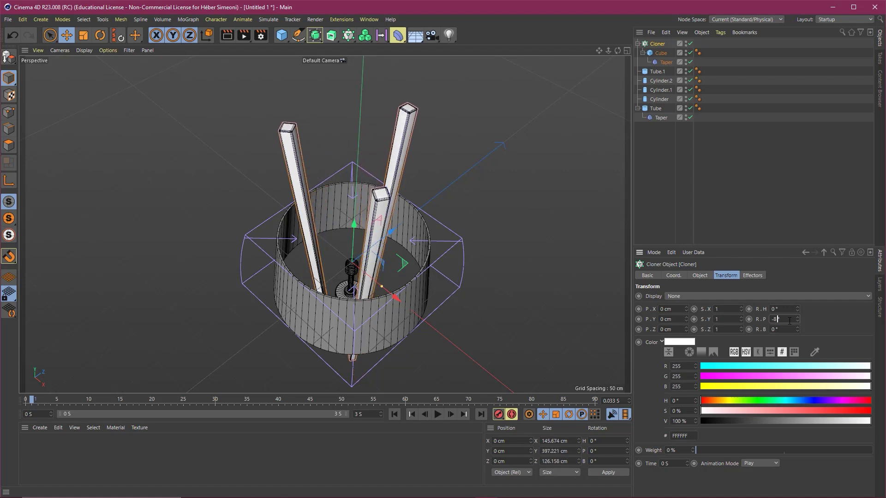
scroll(789, 321, "down", 2)
type("12")
key("Return")
mouse_move(360, 194)
left_mouse_down("alt")
mouse_move(396, 145)
mouse_move(404, 176)
left_mouse_up("alt")
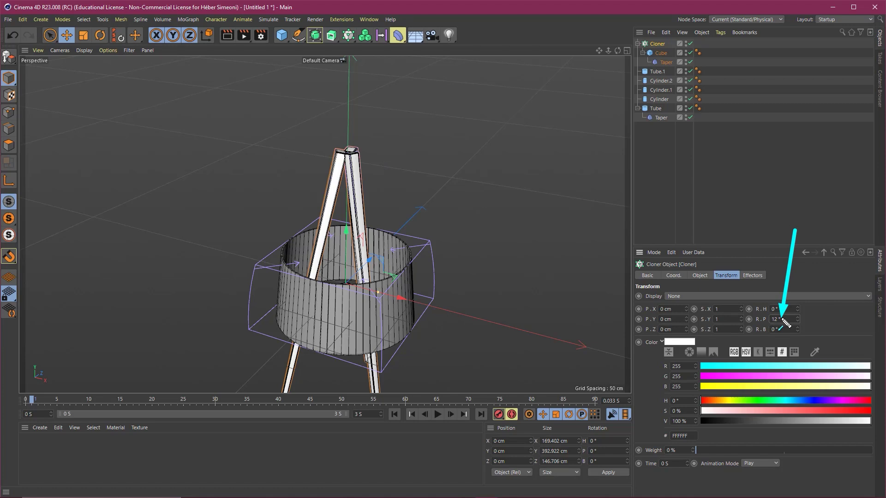
left_click(700, 275)
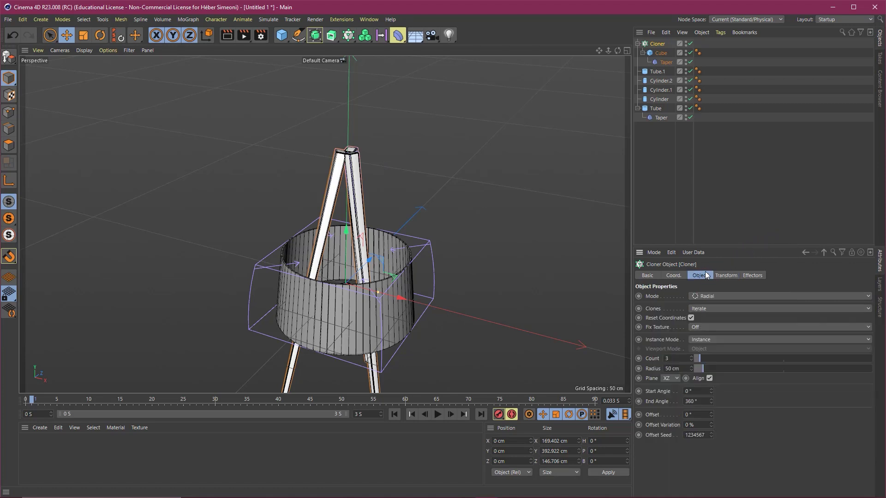
Try a 51 cm cloner radius, then undo it back to 50 cm
left_click_drag(365, 217, 361, 189, "alt")
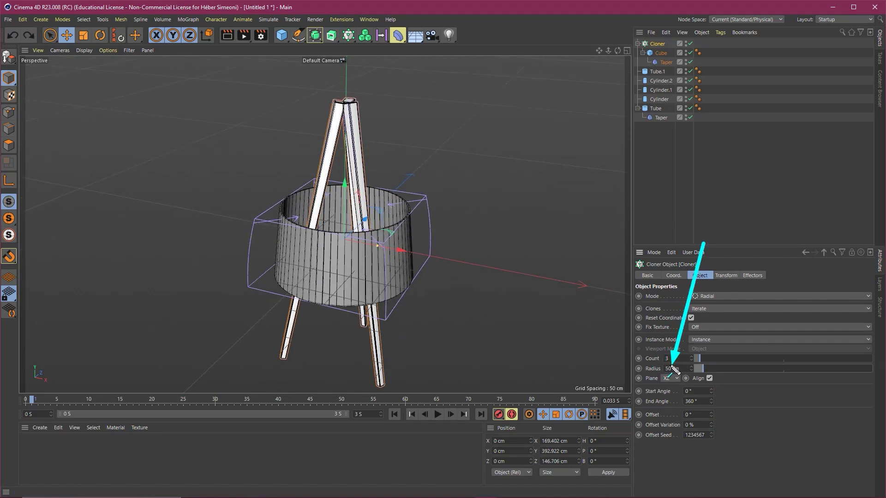
left_click_drag(700, 367, 718, 365)
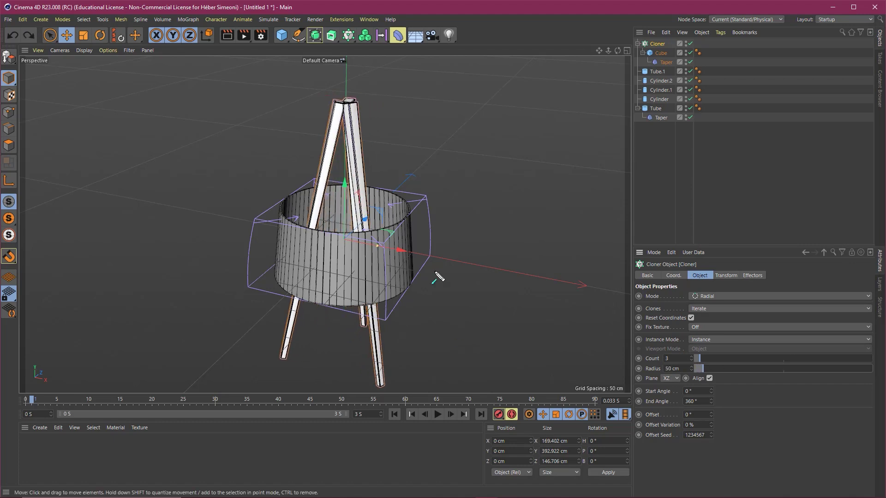
left_click(680, 369)
type("51")
key("Return")
key("ctrl+z")
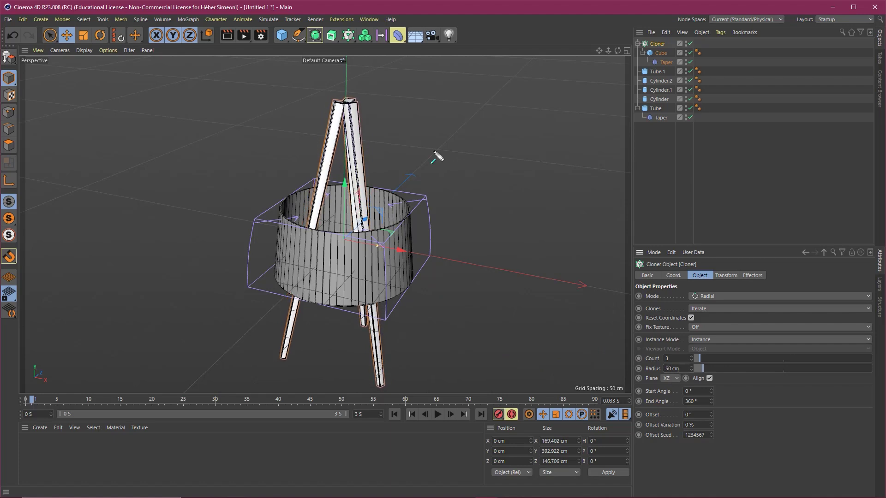
left_click_drag(518, 64, 655, 47)
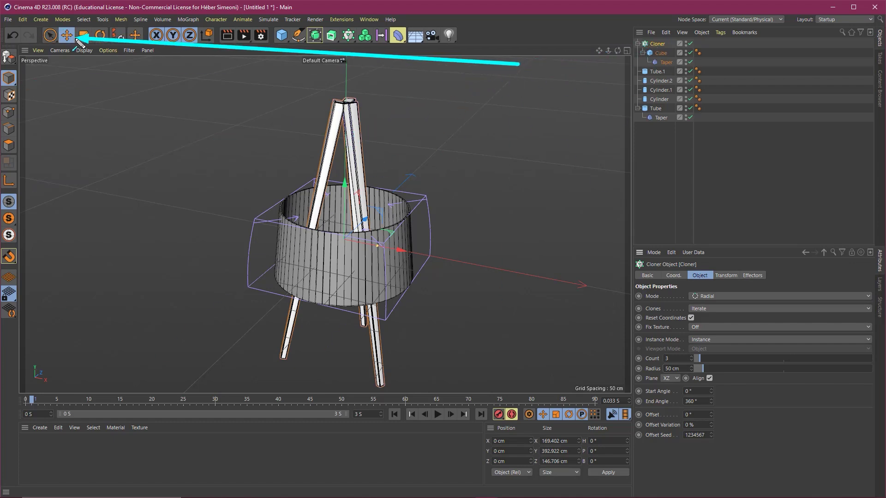
Lower the cloned tripod legs to a Y position of −266 cm
mouse_move(351, 212)
left_mouse_down("alt")
mouse_move(349, 182)
mouse_move(353, 325)
left_mouse_up("alt")
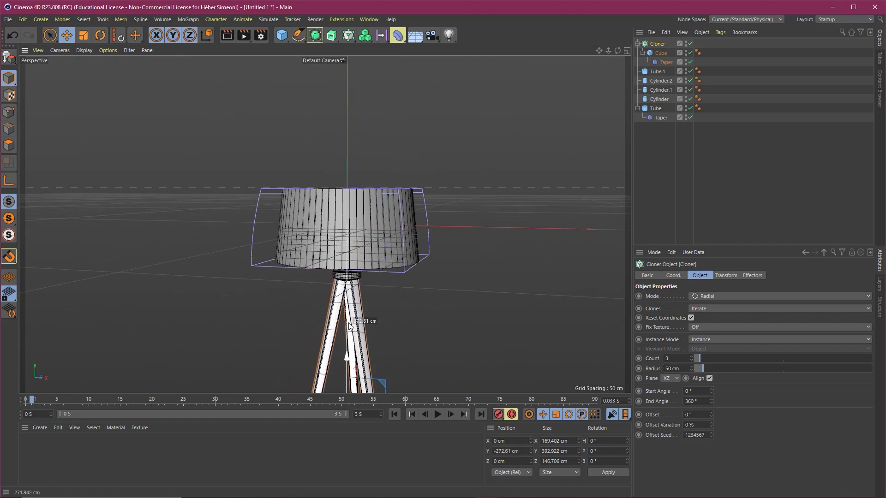
scroll(390, 231, "up", 5)
mouse_move(390, 231)
left_mouse_down("alt")
mouse_move(361, 211)
mouse_move(389, 178)
left_mouse_up("alt")
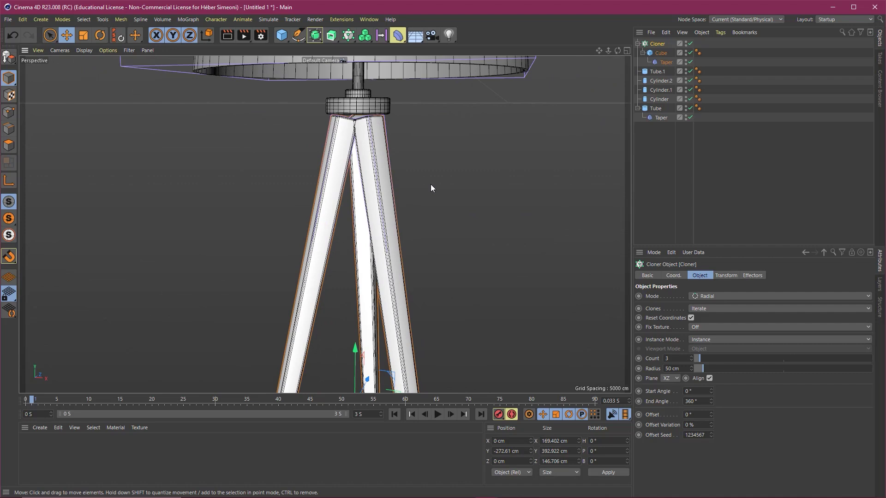
double_click(507, 451)
type("-266")
key("Return")
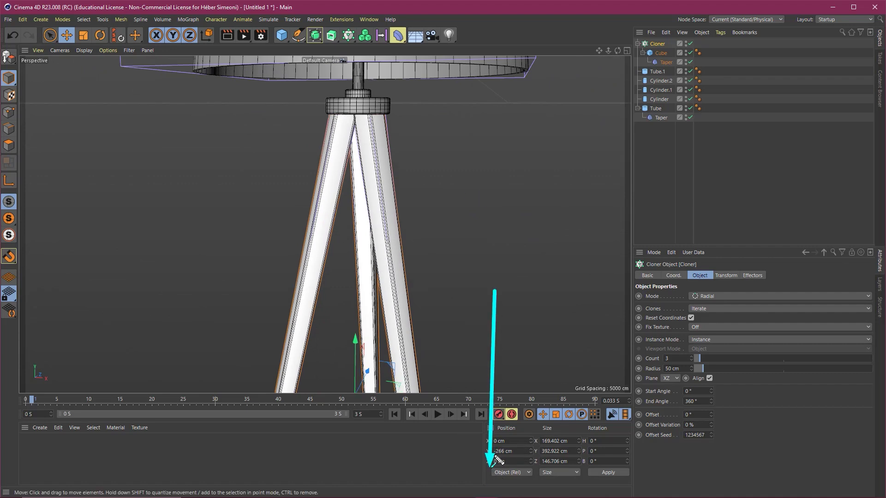
Select the tripod legs and switch the viewport to smooth shading without wireframe
mouse_move(447, 226)
left_mouse_down("alt")
mouse_move(396, 190)
mouse_move(447, 204)
mouse_move(422, 203)
mouse_move(431, 185)
mouse_move(422, 219)
mouse_move(364, 194)
mouse_move(369, 141)
mouse_move(399, 234)
left_mouse_up("alt")
scroll(396, 189, "down", 5)
left_click(447, 204)
left_click(425, 171)
key("9")
key("n")
key("a")
left_click(422, 220)
Inspect the lampshade and top collar tubes, undoing a trial move of the shade
scroll(406, 228, "up", 2)
left_click_drag(395, 178, 375, 217, "alt")
scroll(405, 168, "up", 5)
left_click_drag(406, 172, 384, 235, "alt")
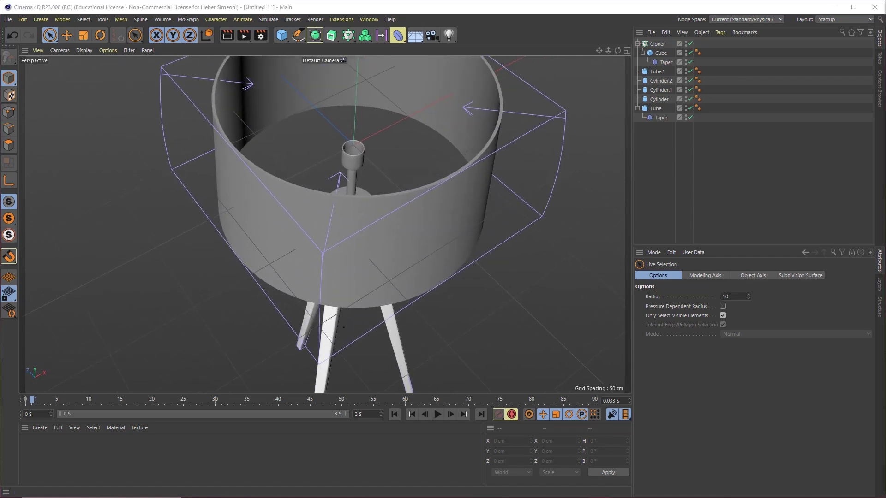
left_click(462, 85)
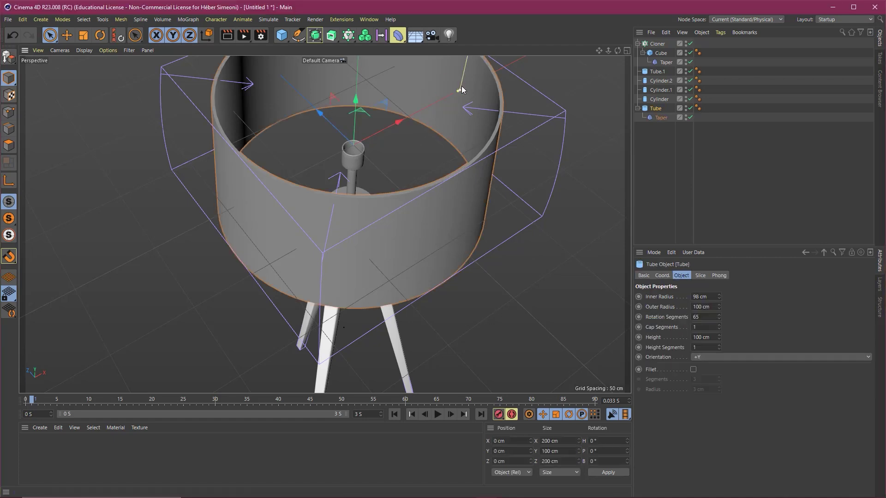
left_click(354, 157)
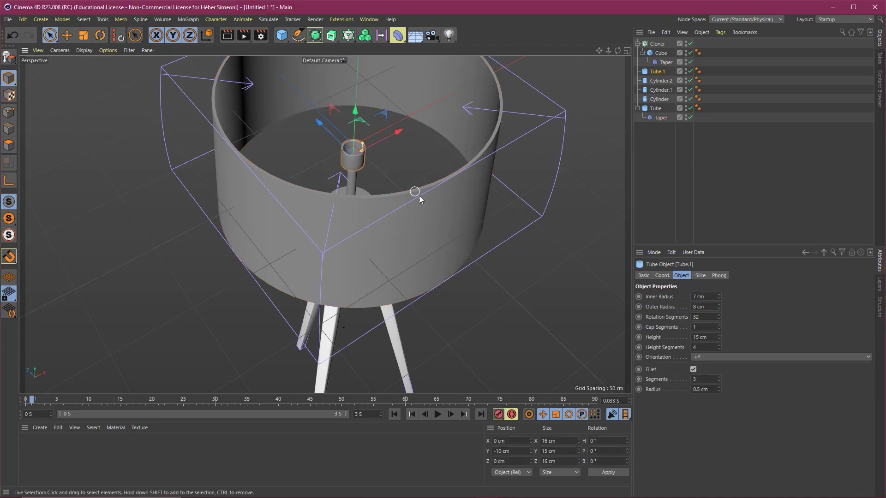
left_click(361, 125)
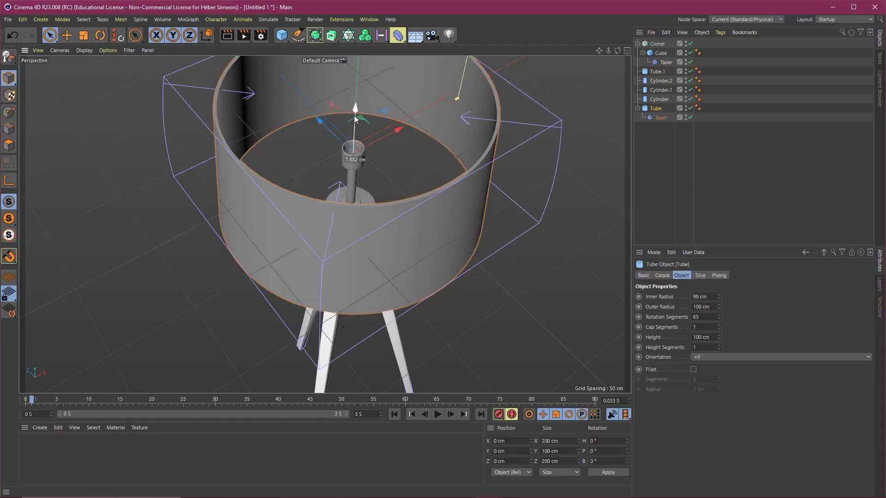
left_click_drag(356, 111, 388, 219)
key("ctrl+z")
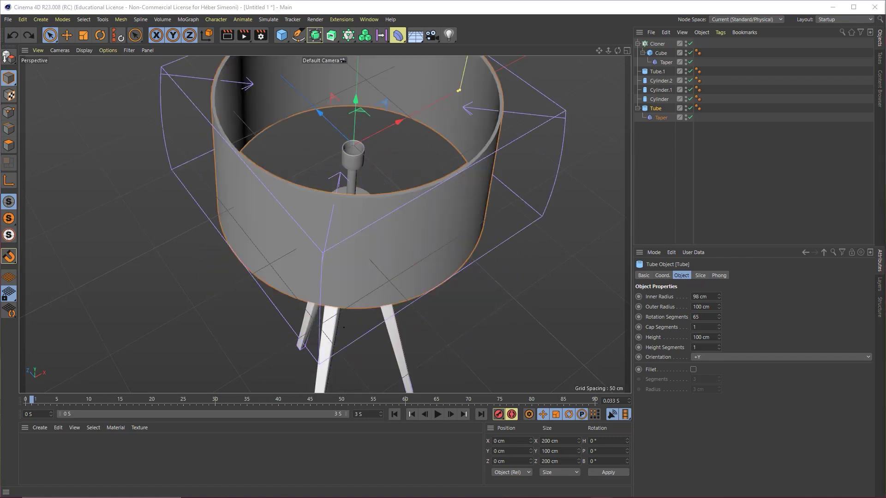
Orbit around the lampshade from above and below, then bring up the primitive shapes list
mouse_move(363, 189)
left_mouse_down("alt")
mouse_move(364, 260)
mouse_move(440, 170)
left_mouse_up("alt")
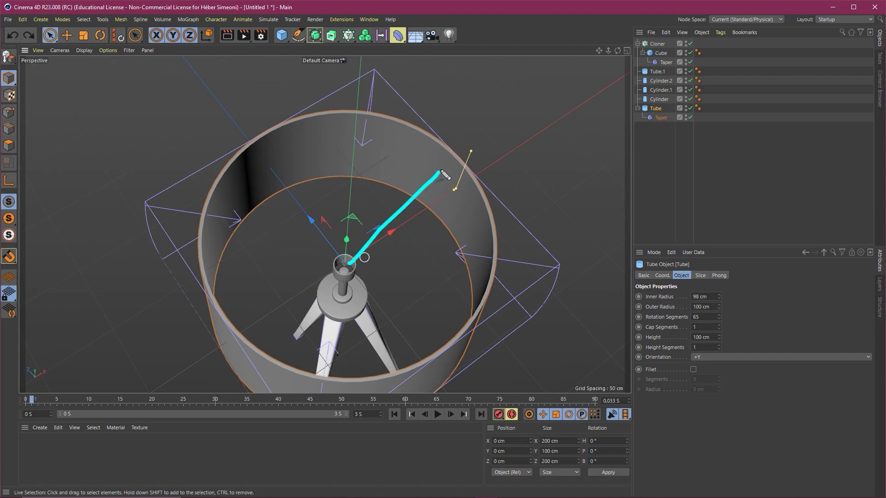
left_click_drag(335, 259, 241, 184)
left_click_drag(340, 276, 218, 376)
left_click_drag(343, 292, 502, 375)
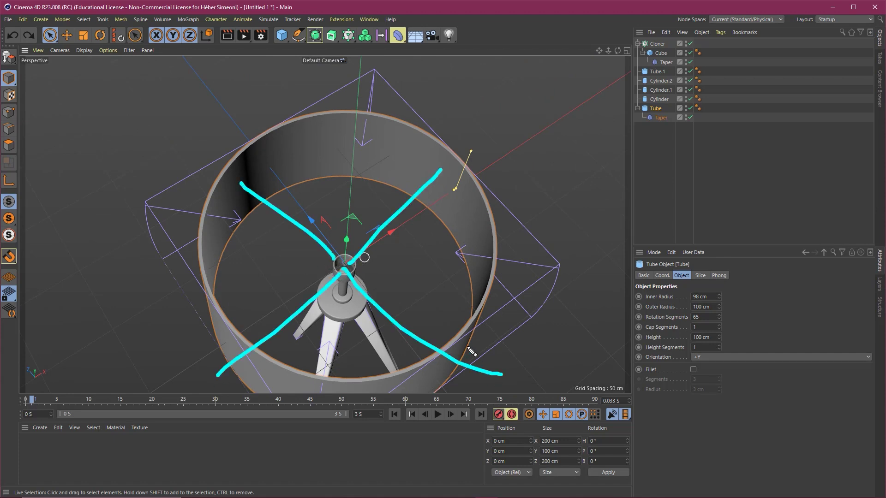
left_click_drag(379, 289, 374, 233, "alt")
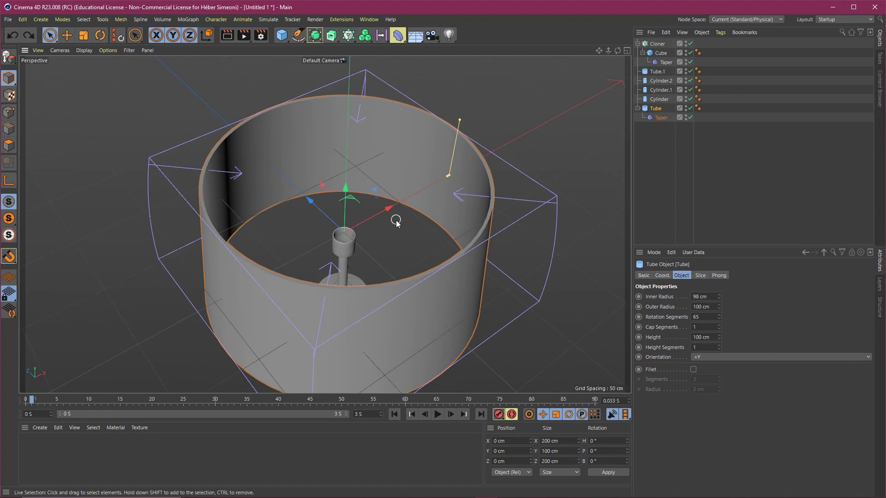
left_click_drag(291, 233, 282, 42)
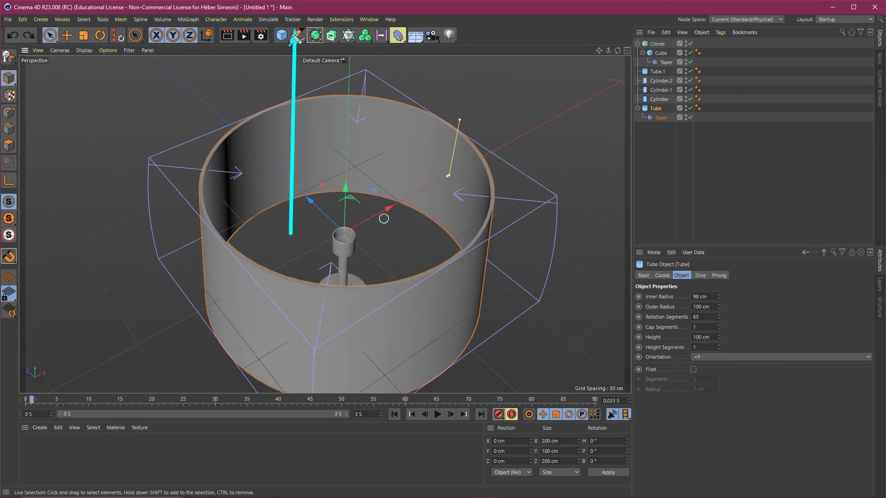
left_click(281, 36)
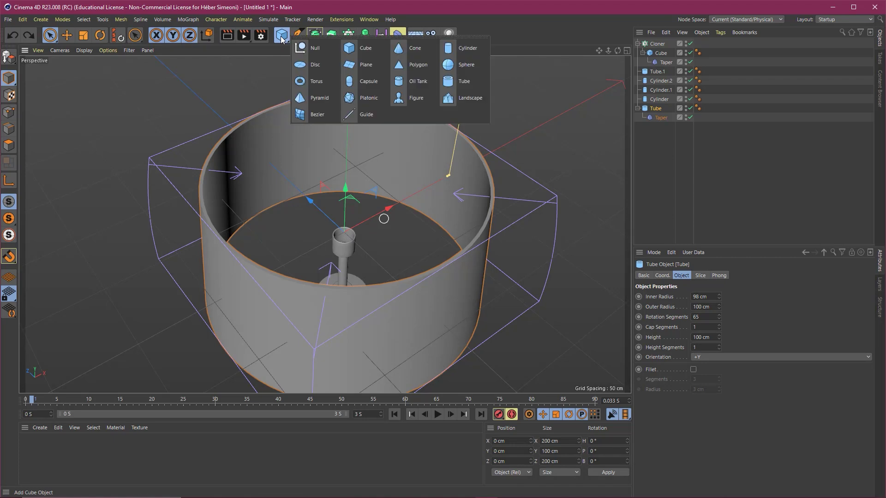
Add a Cylinder with 1 cm radius and 90 cm height
left_click(475, 49)
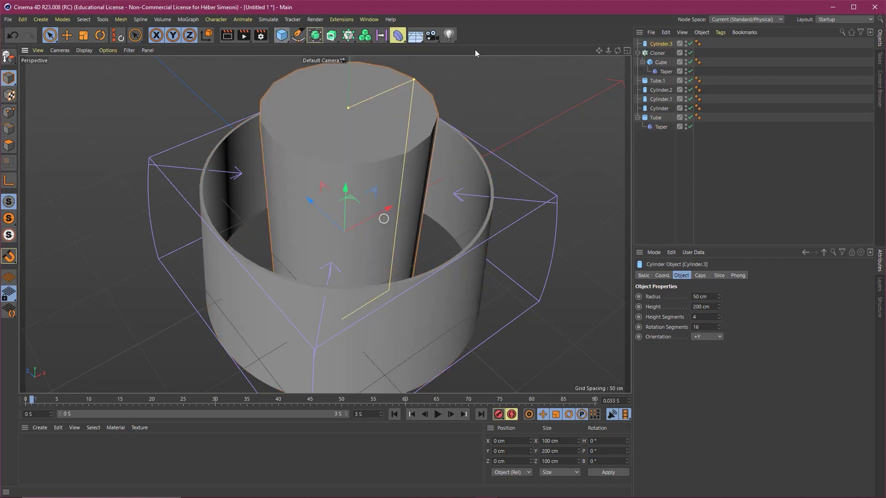
left_click_drag(361, 230, 398, 225, "alt")
left_click_drag(499, 173, 710, 297)
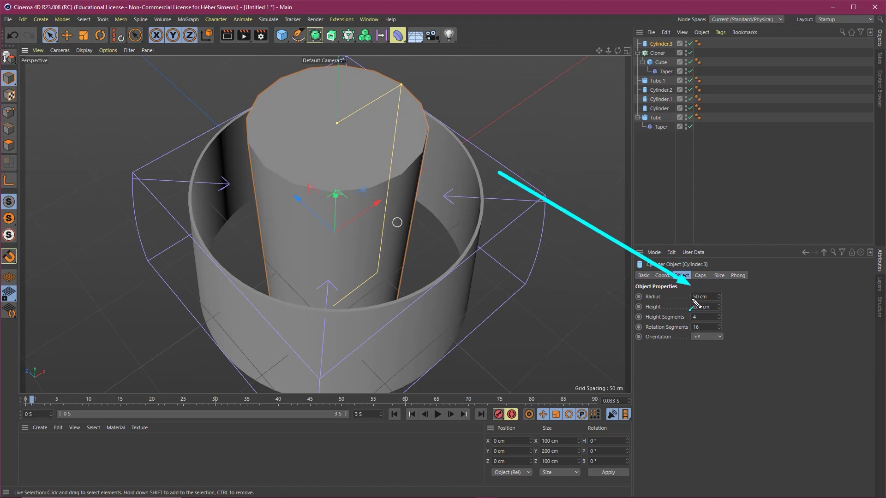
left_click(701, 296)
type("1")
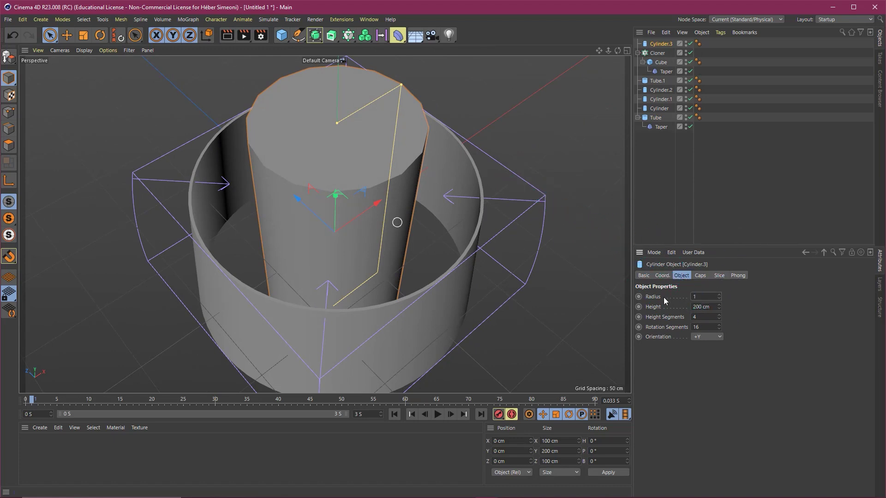
key("Tab")
type("90")
key("Return")
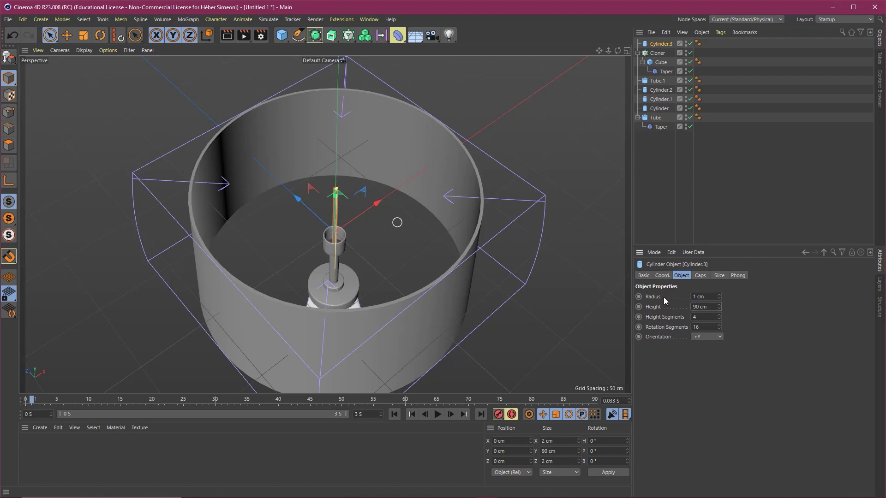
Isolate the new rod in the viewport and orbit around it
left_click_drag(368, 245, 365, 247)
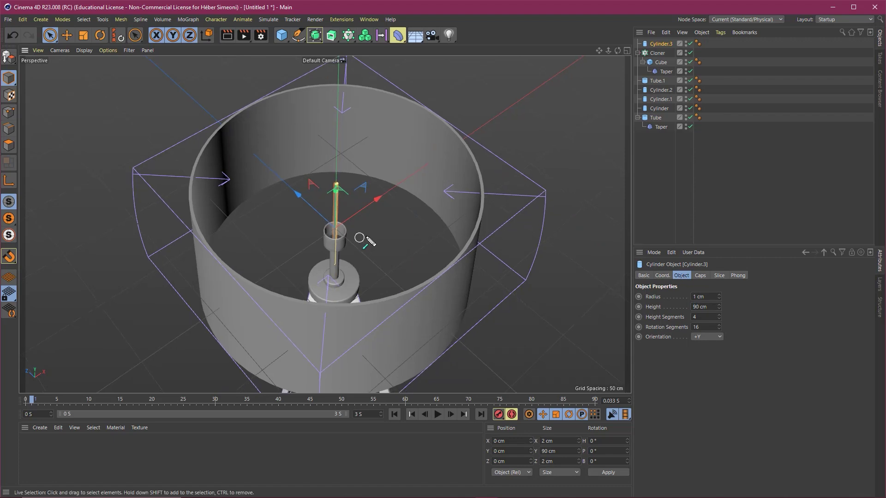
mouse_move(494, 127)
left_mouse_down()
mouse_move(356, 203)
mouse_move(336, 182)
mouse_move(341, 214)
left_mouse_up()
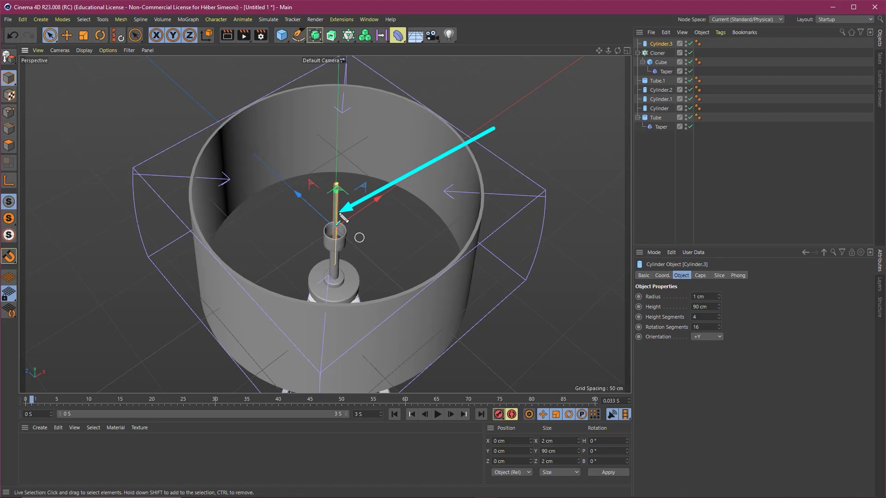
left_click(9, 218)
mouse_move(101, 130)
left_mouse_down()
mouse_move(15, 214)
mouse_move(340, 206)
mouse_move(339, 216)
left_mouse_up()
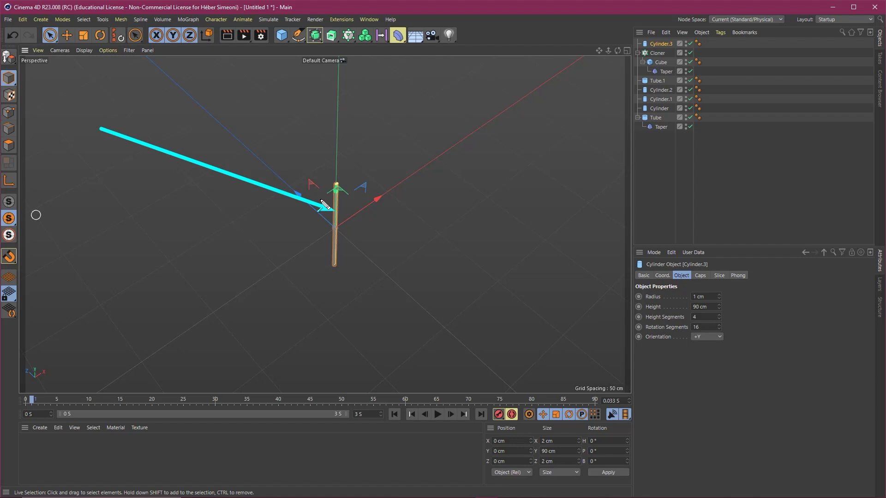
mouse_move(365, 204)
left_mouse_down("alt")
mouse_move(325, 218)
mouse_move(346, 187)
mouse_move(355, 195)
mouse_move(349, 211)
left_mouse_up("alt")
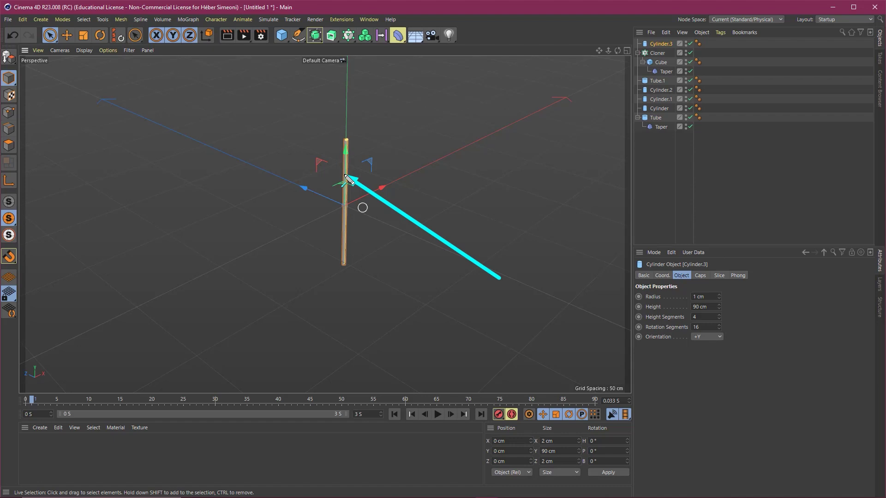
mouse_move(403, 288)
left_mouse_down()
mouse_move(349, 164)
mouse_move(351, 41)
left_mouse_up()
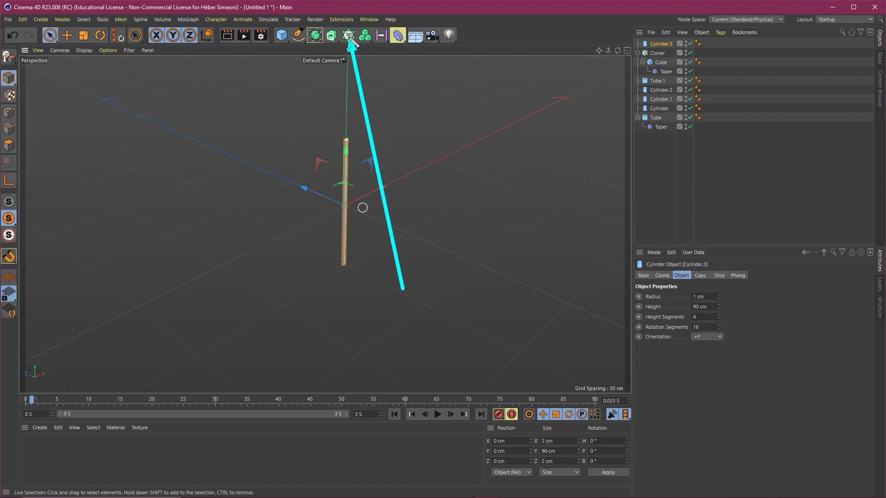
mouse_move(313, 187)
left_mouse_down()
mouse_move(352, 35)
mouse_move(553, 33)
mouse_move(655, 50)
mouse_move(685, 73)
mouse_move(682, 49)
mouse_move(671, 52)
mouse_move(732, 59)
mouse_move(731, 32)
mouse_move(530, 79)
mouse_move(350, 167)
mouse_move(357, 127)
mouse_move(350, 38)
left_mouse_up()
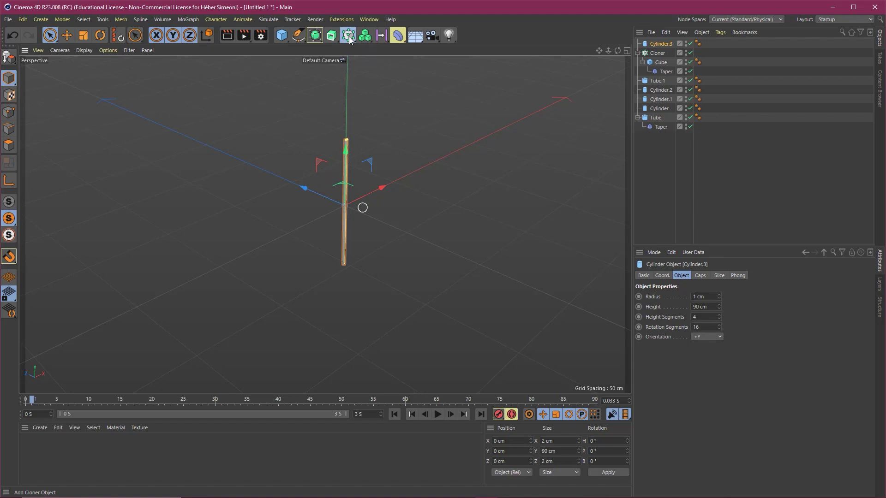
Put Cylinder.3 inside a new Cloner.1
left_click(350, 39, "alt")
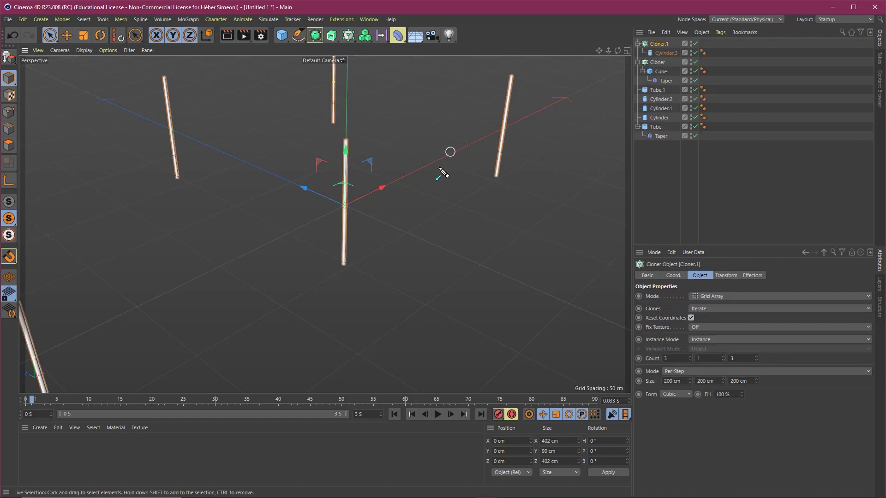
left_click_drag(581, 303, 353, 179)
left_click_drag(581, 303, 667, 49)
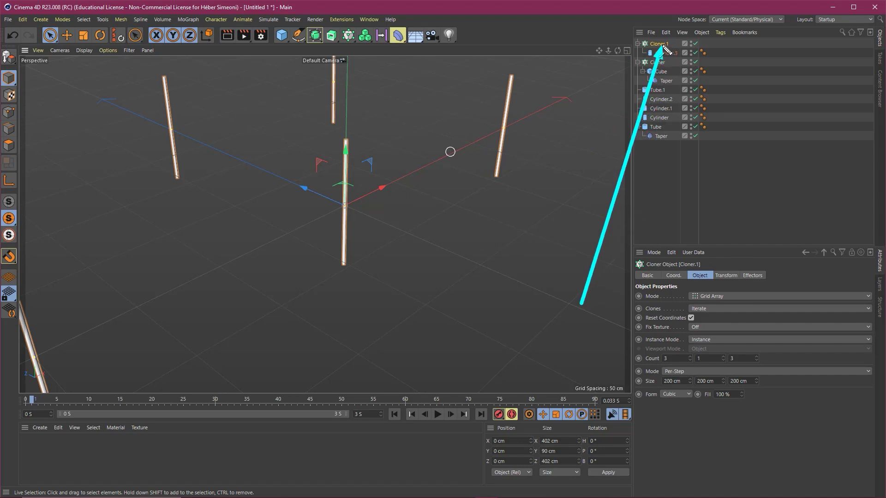
middle_click_drag(390, 217, 514, 206, "alt")
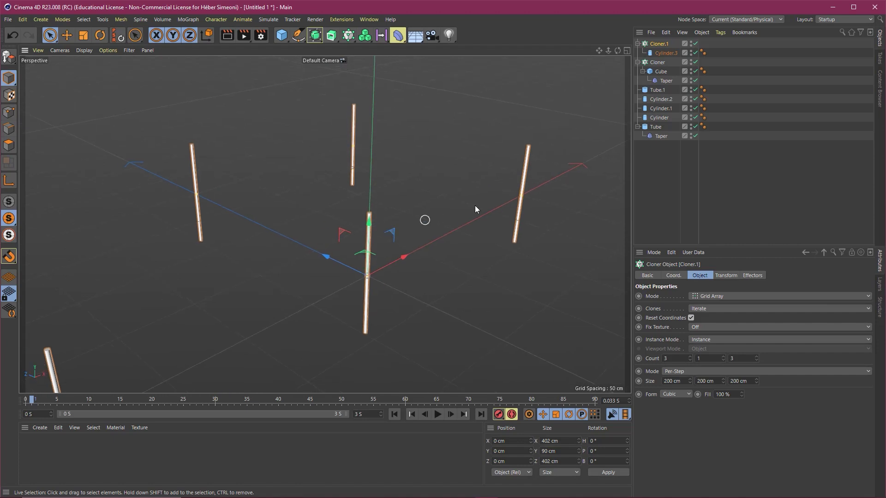
mouse_move(584, 239)
left_mouse_down()
mouse_move(672, 59)
mouse_move(660, 46)
mouse_move(815, 120)
mouse_move(884, 259)
mouse_move(756, 204)
mouse_move(702, 277)
mouse_move(884, 253)
mouse_move(706, 275)
left_mouse_up()
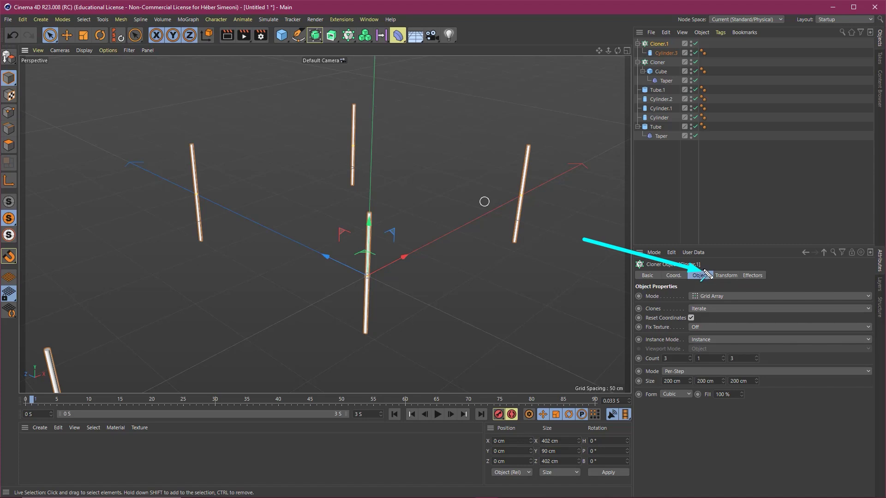
left_click_drag(719, 216, 660, 303)
Switch Cloner.1 to Radial mode with a Count of 4, briefly trying 3
left_click(705, 296)
left_click(710, 327)
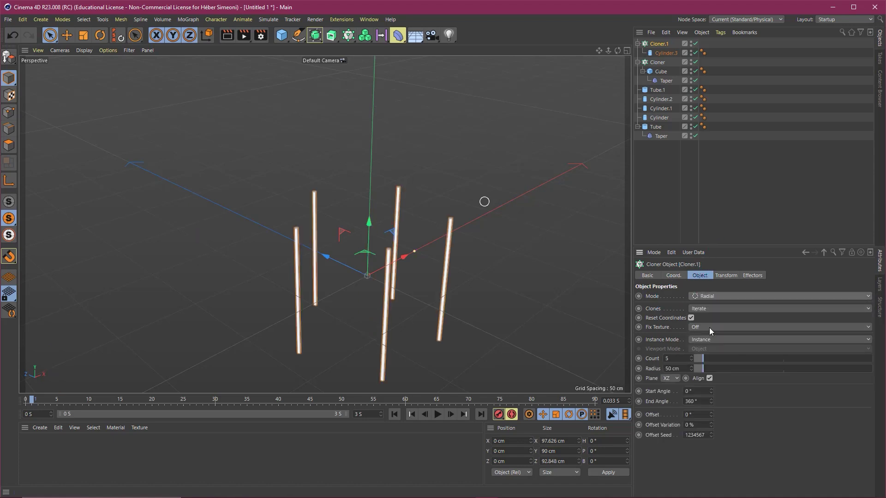
left_click_drag(719, 199, 648, 367)
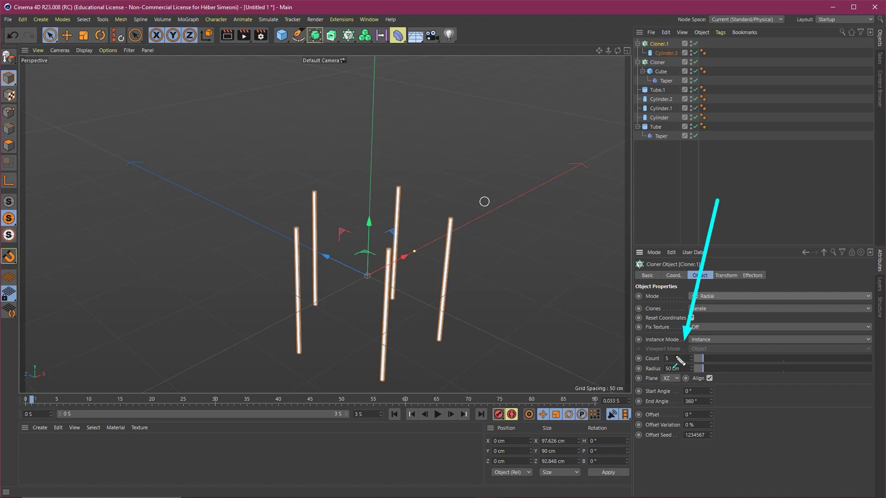
double_click(679, 359)
type("4")
key("Return")
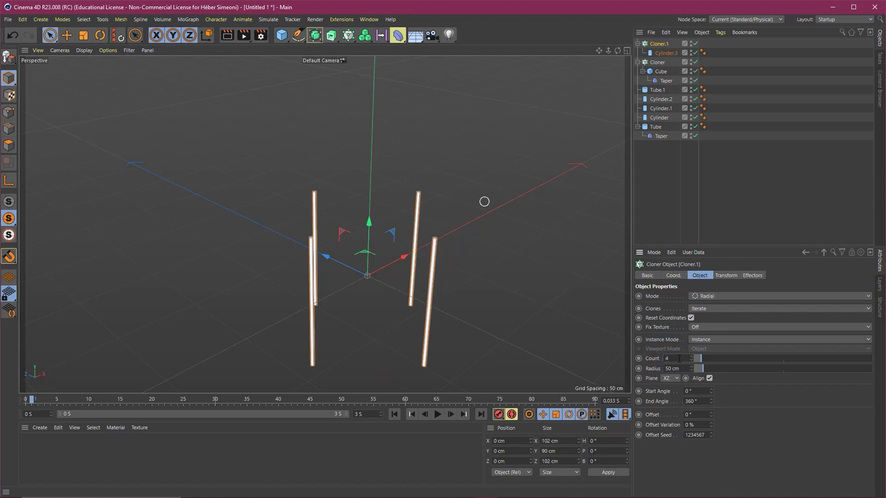
double_click(679, 359)
type("3")
key("Return")
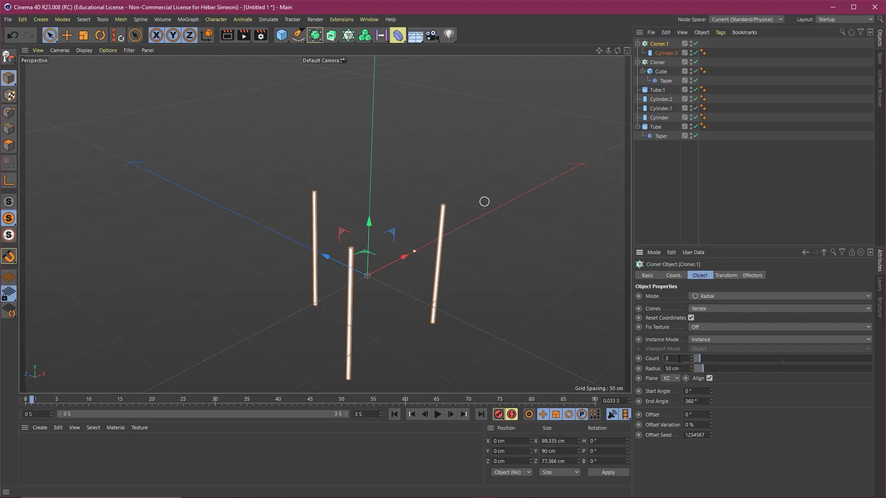
type("4")
key("Return")
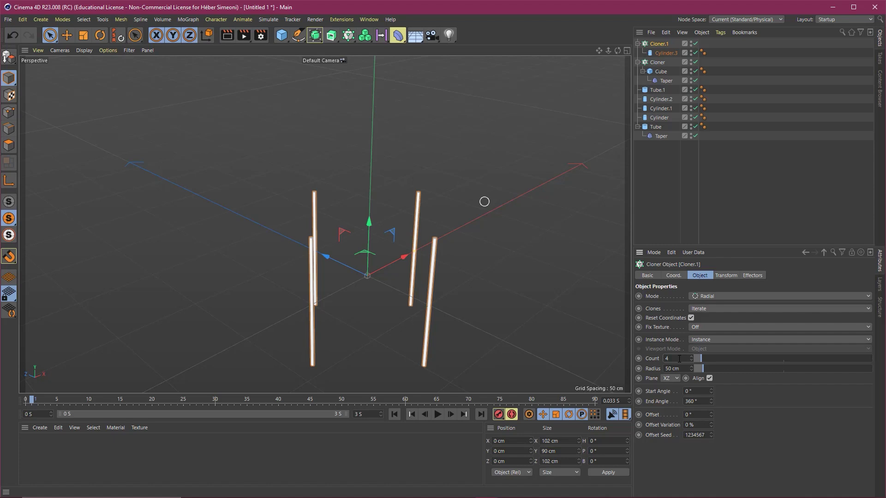
middle_click_drag(432, 311, 435, 255, "alt")
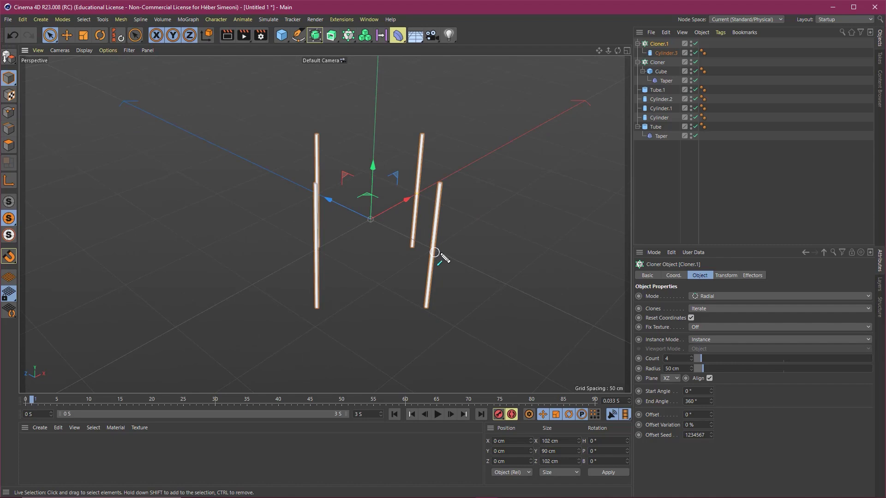
Set Cloner.1's R.P to -70° and turn off viewport solo to show the whole lamp
left_click(727, 275)
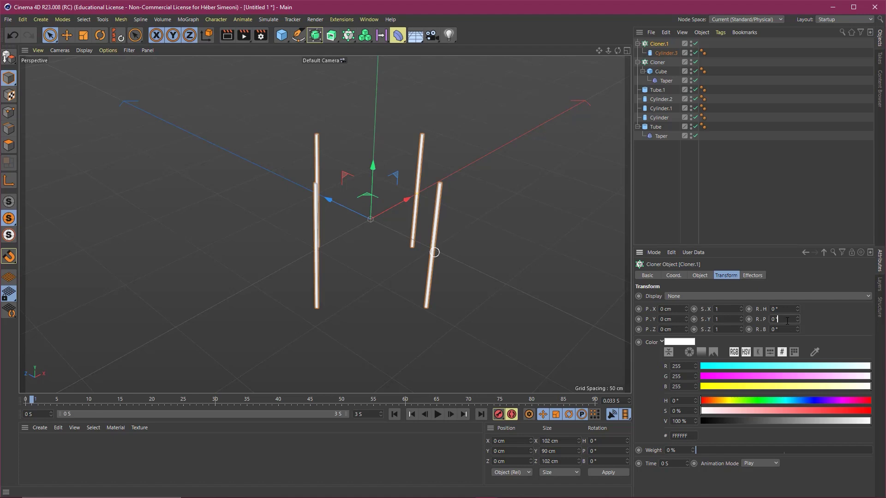
type("20")
key("Return")
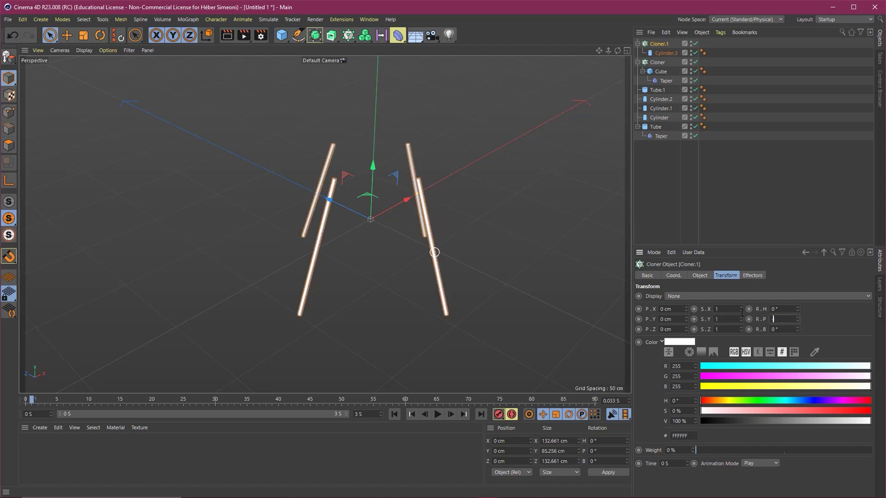
left_click_drag(435, 252, 442, 234, "alt")
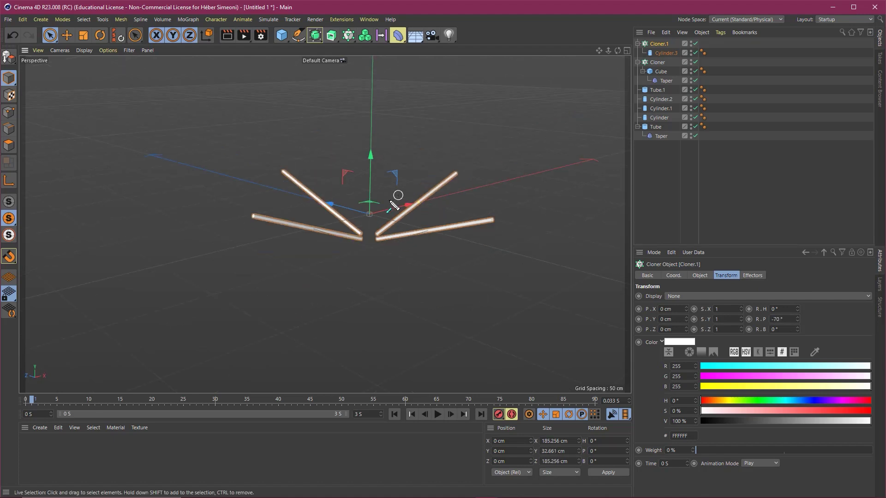
left_click_drag(293, 103, 13, 201)
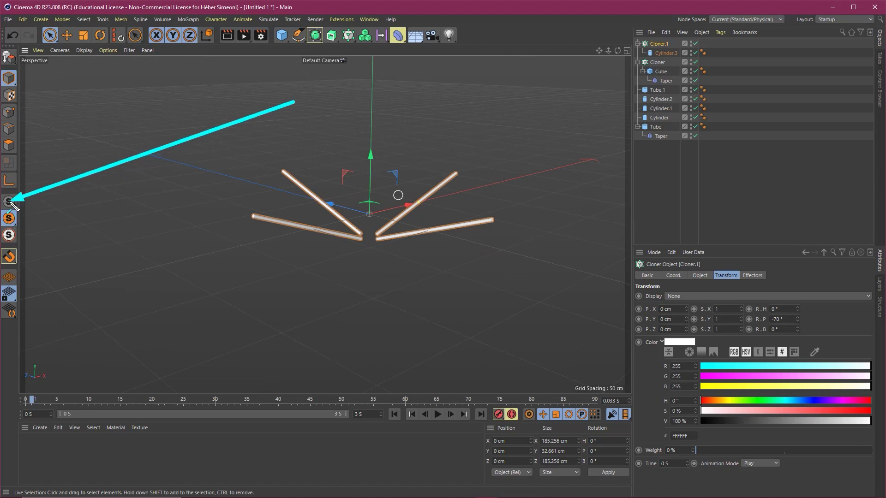
left_click(8, 202)
Raise the spoke rods along the cloner's Y axis, adjusting them against the hub
mouse_move(398, 237)
left_mouse_down("alt")
mouse_move(363, 147)
mouse_move(390, 185)
mouse_move(389, 218)
left_mouse_up("alt")
scroll(390, 217, "up", 3)
scroll(389, 215, "up", 5)
scroll(388, 206, "up", 1)
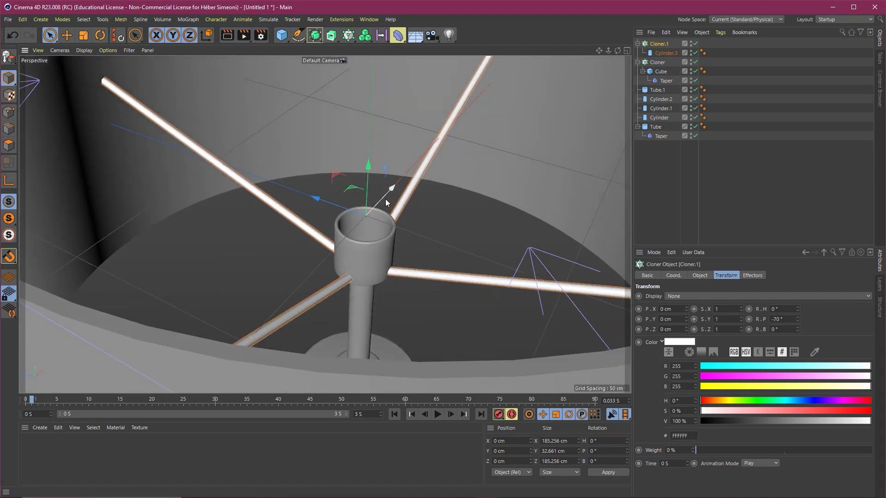
left_click_drag(508, 117, 366, 196)
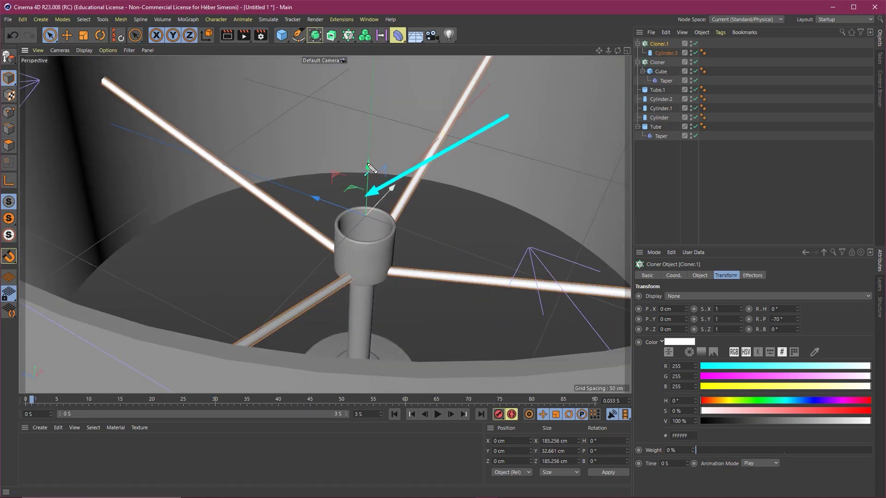
left_click_drag(508, 116, 658, 44)
mouse_move(508, 116)
left_mouse_down()
mouse_move(366, 188)
mouse_move(365, 160)
left_mouse_up()
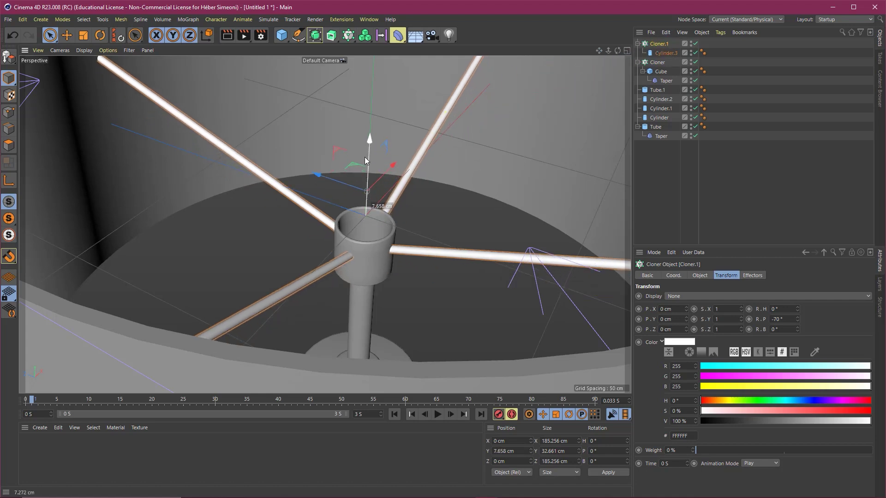
scroll(365, 156, "down", 3)
left_click_drag(370, 237, 383, 263)
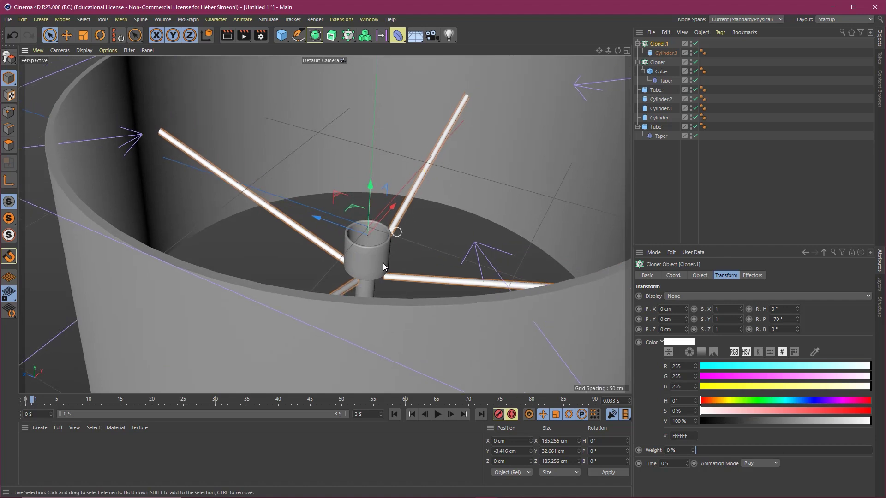
scroll(381, 252, "up", 2)
scroll(378, 240, "up", 2)
mouse_move(368, 198)
left_mouse_down()
mouse_move(369, 151)
mouse_move(370, 232)
left_mouse_up()
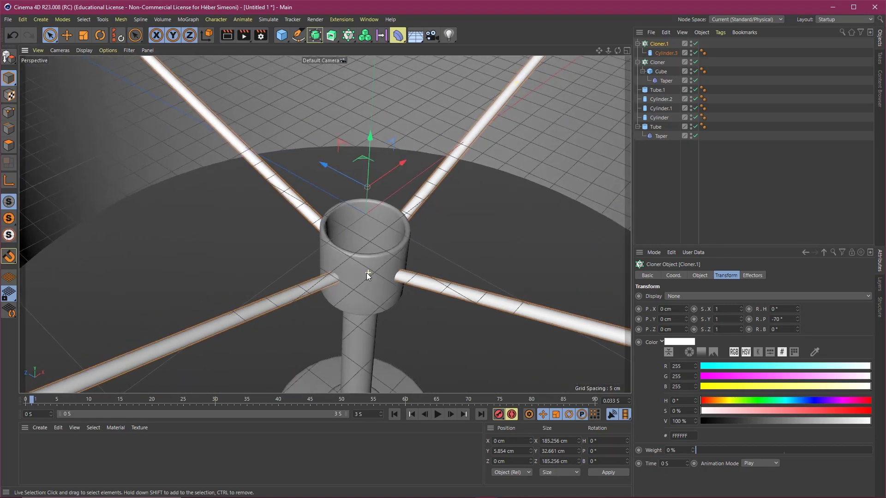
Reselect Cloner.1 and nudge it up to about 4.25 cm so the spokes sit at the hub
left_click(379, 181)
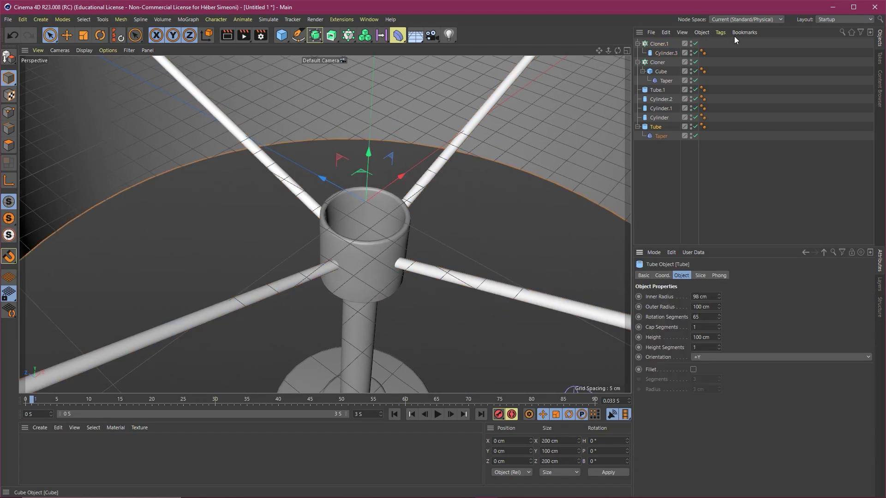
left_click(660, 44)
mouse_move(369, 148)
left_mouse_down()
mouse_move(372, 132)
mouse_move(372, 140)
left_mouse_up()
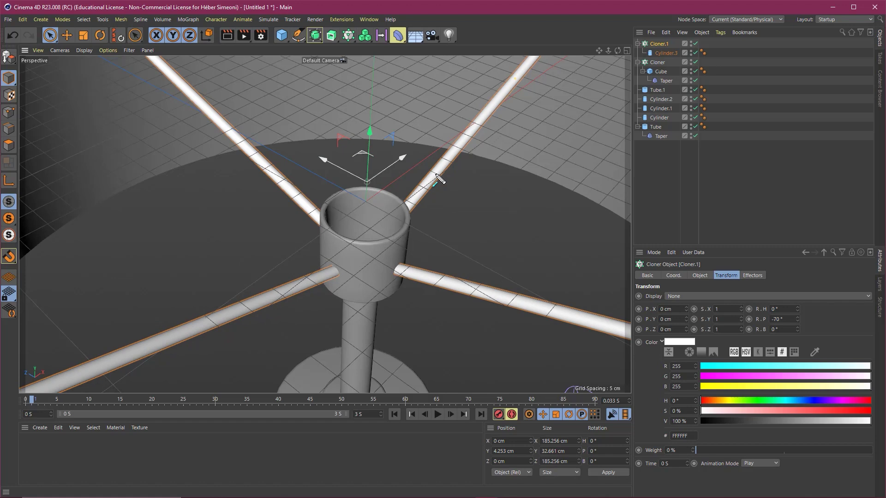
mouse_move(499, 137)
left_mouse_down()
mouse_move(496, 458)
mouse_move(512, 449)
left_mouse_up()
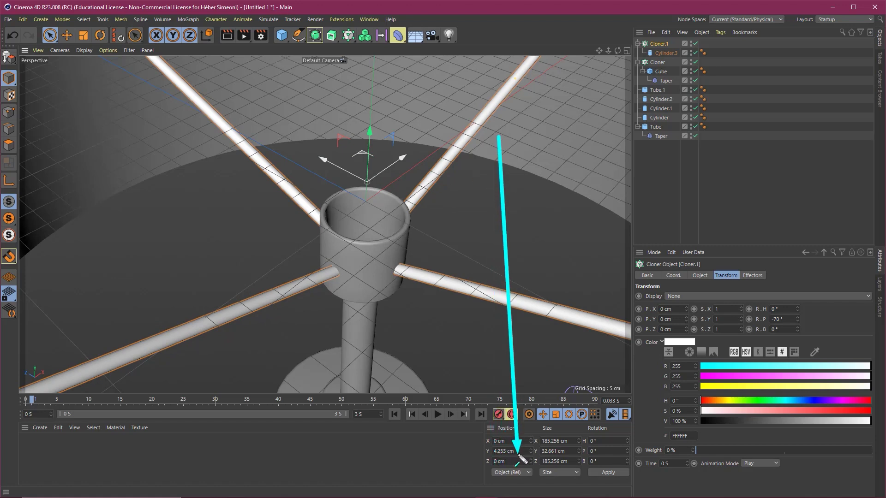
key("Escape")
Orbit to inspect the spokes inside the shade from above and deselect the cloner
scroll(399, 240, "down", 5)
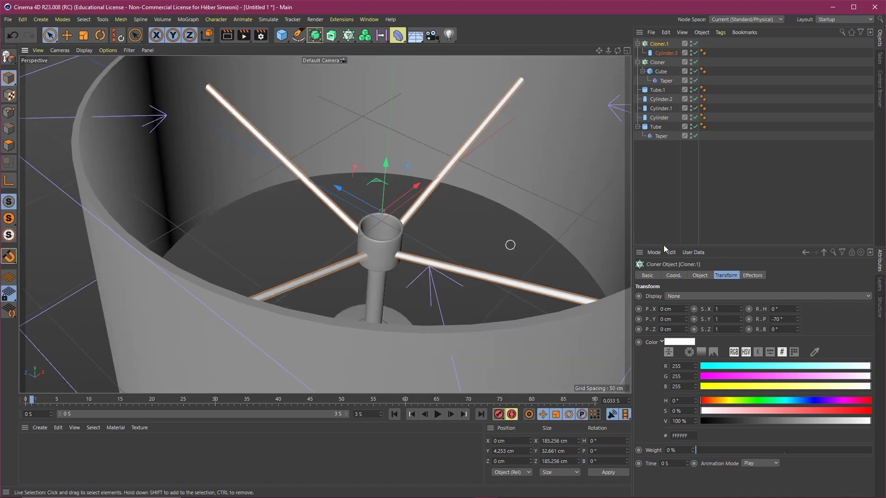
mouse_move(420, 192)
left_mouse_down("alt")
mouse_move(393, 229)
mouse_move(356, 231)
mouse_move(390, 228)
left_mouse_up("alt")
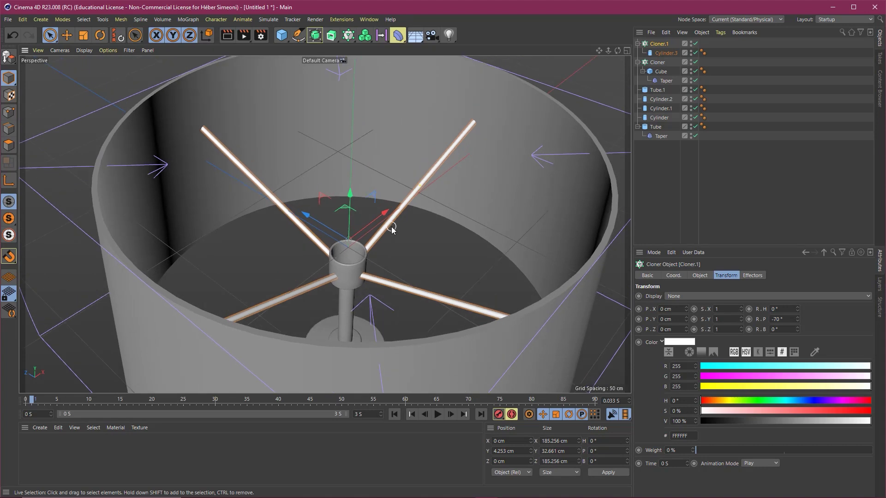
mouse_move(469, 112)
left_mouse_down()
mouse_move(460, 139)
mouse_move(483, 115)
mouse_move(469, 110)
left_mouse_up()
left_click_drag(218, 133, 208, 137)
left_click(611, 170)
scroll(379, 214, "down", 3)
scroll(379, 214, "down", 2)
scroll(379, 214, "up", 3)
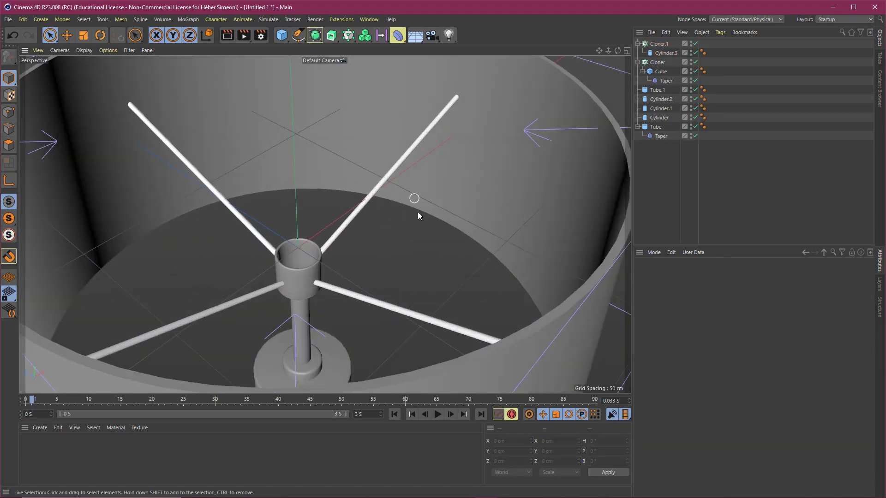
scroll(418, 212, "down", 2)
scroll(356, 214, "up", 1)
scroll(344, 216, "up", 1)
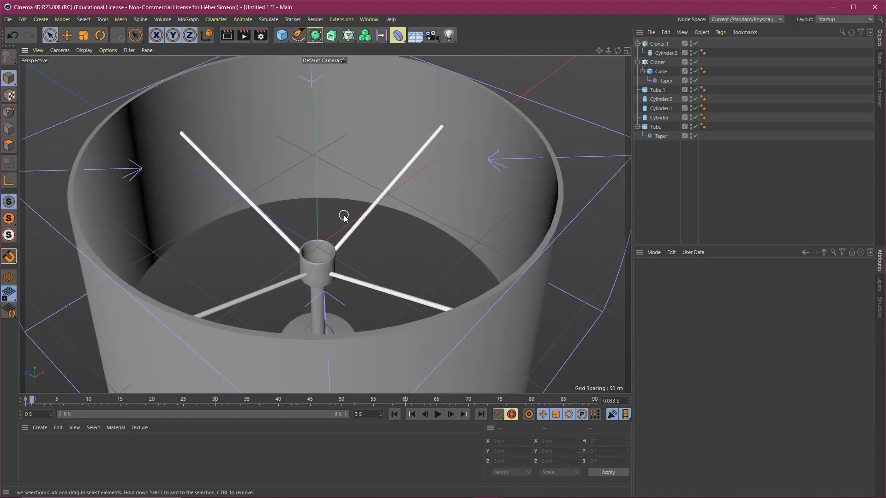
left_click_drag(599, 189, 660, 49)
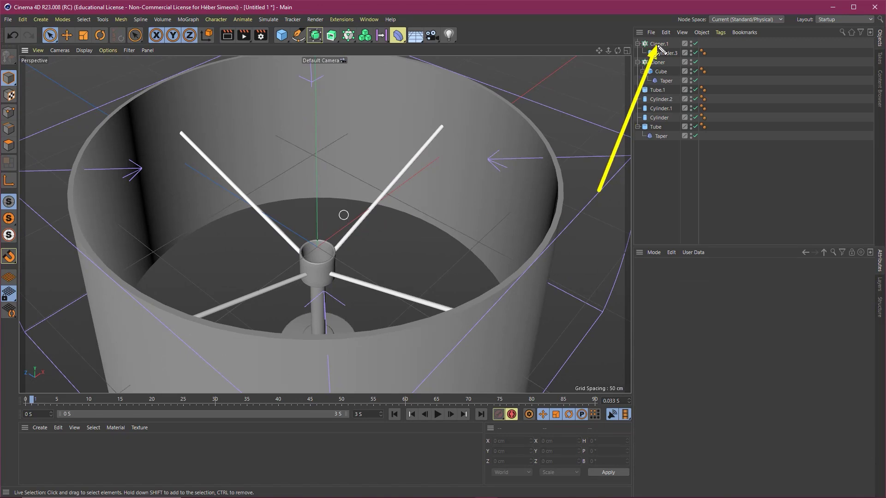
Copy and paste Cloner.1 into Cloner.2, expanding it to check its Cylinder.3 child
left_click(660, 45)
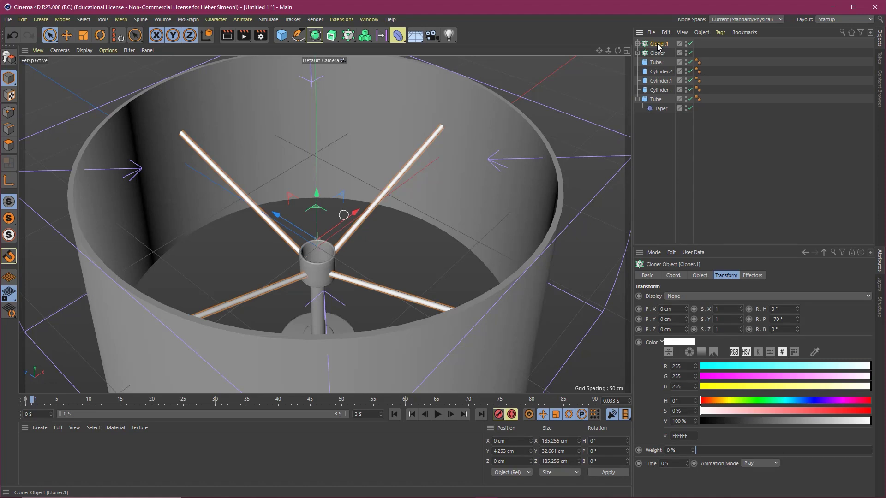
key("ctrl+c")
key("ctrl+v")
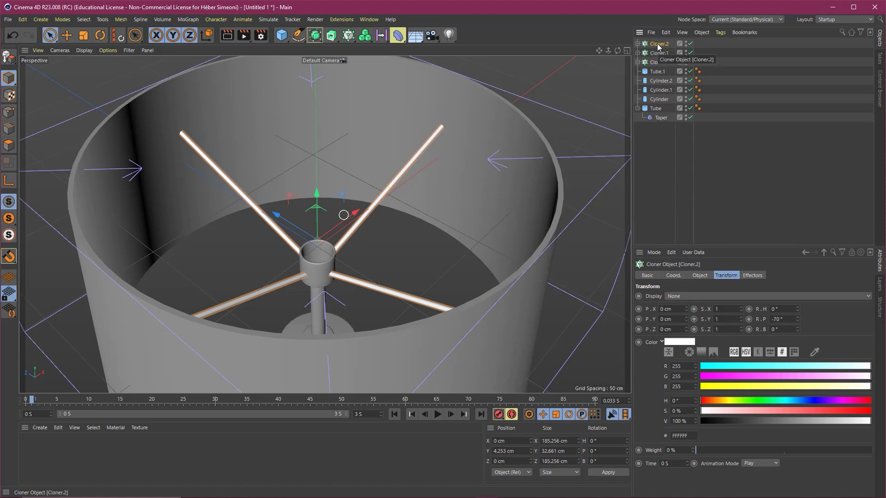
left_click_drag(483, 48, 480, 225)
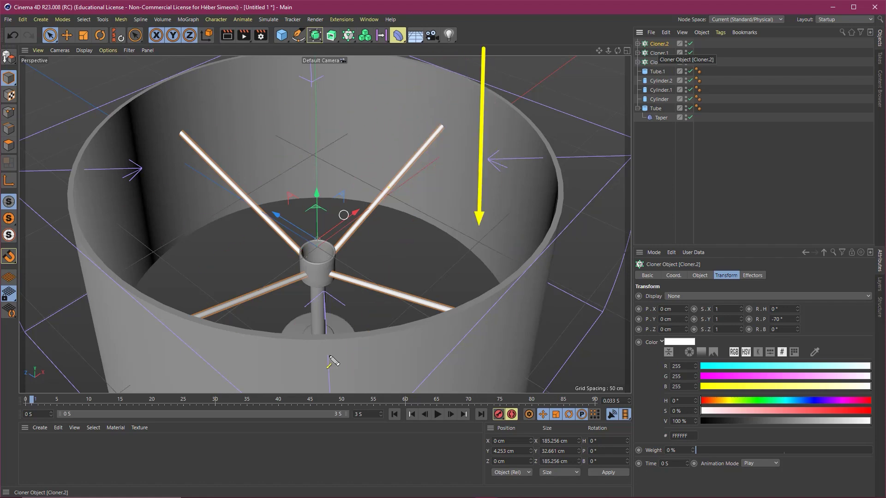
left_click_drag(483, 48, 389, 258)
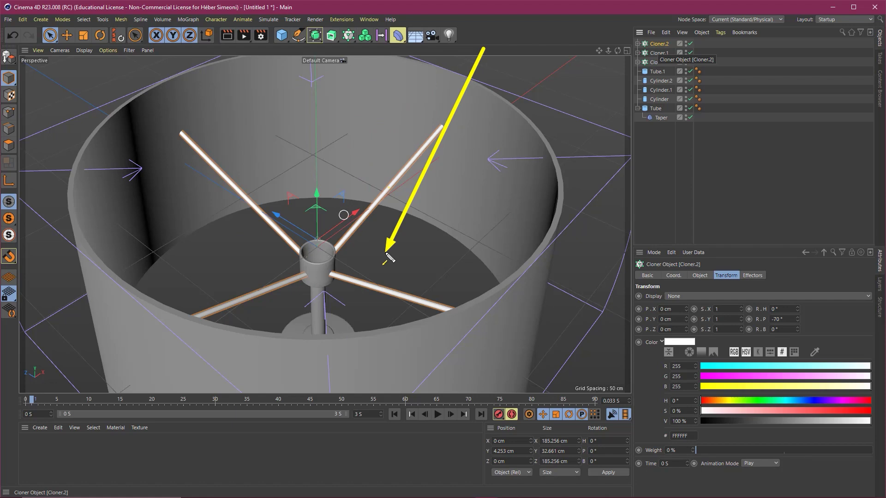
mouse_move(390, 258)
left_mouse_down()
mouse_move(657, 96)
mouse_move(660, 51)
left_mouse_up()
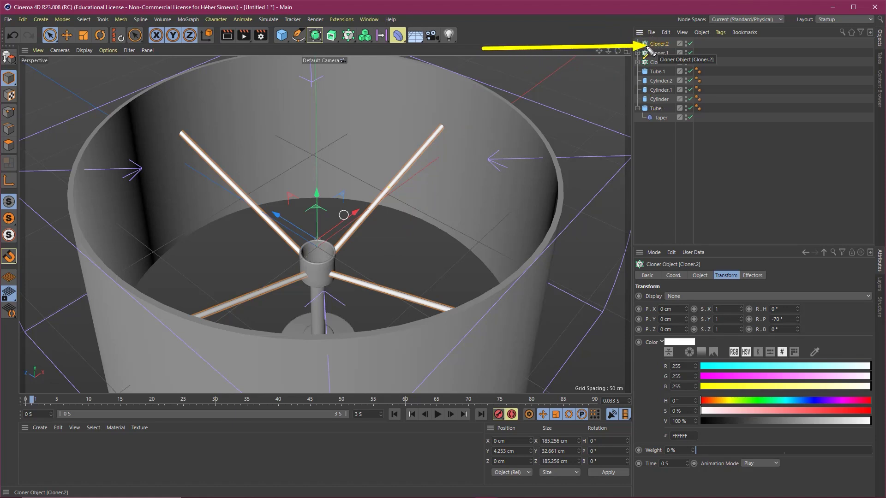
left_click_drag(660, 50, 638, 46)
left_click(637, 44)
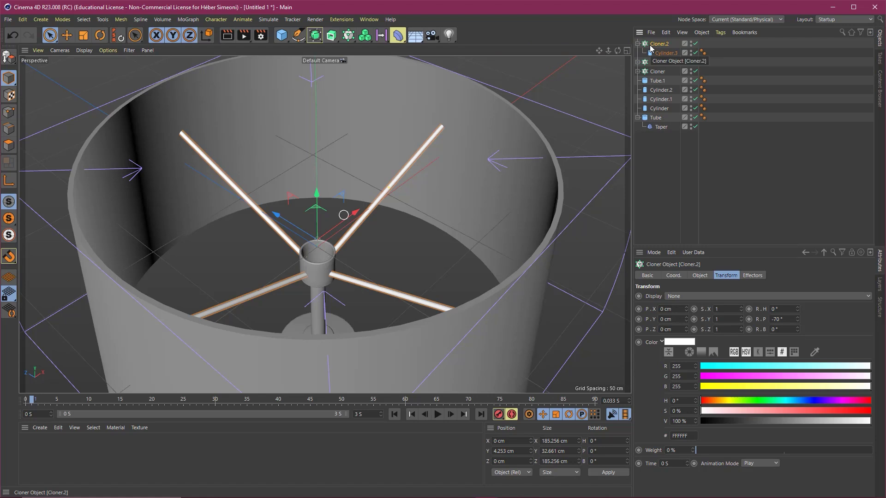
left_click_drag(626, 163, 659, 45)
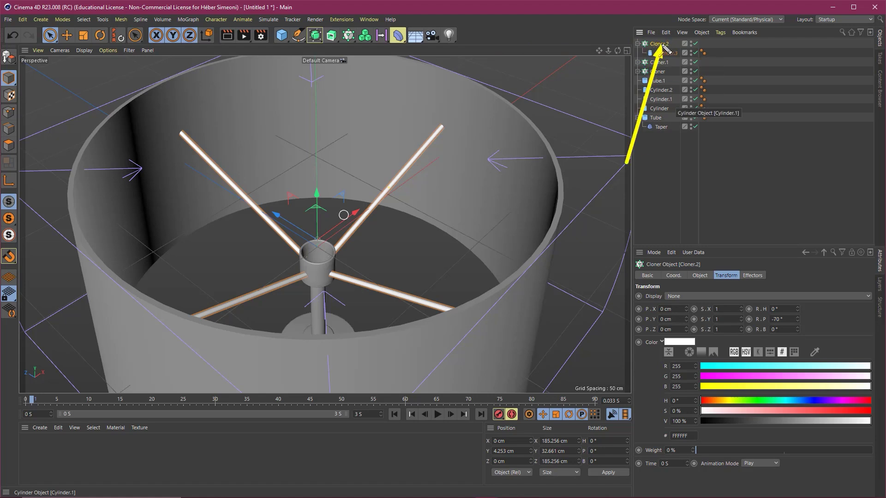
left_click(637, 44)
Uncheck Reset Coordinates in Cloner.2's Object tab, then select its Cylinder.3
left_click(638, 43)
left_click(666, 53)
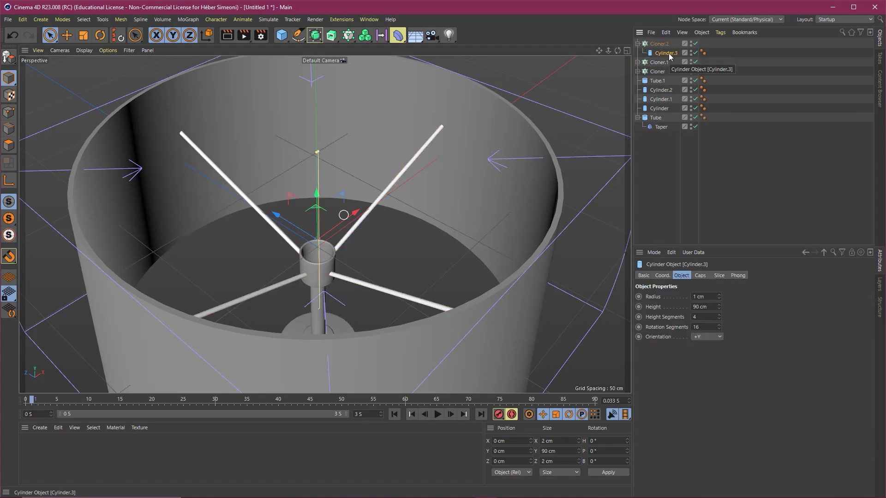
left_click_drag(575, 206, 663, 59)
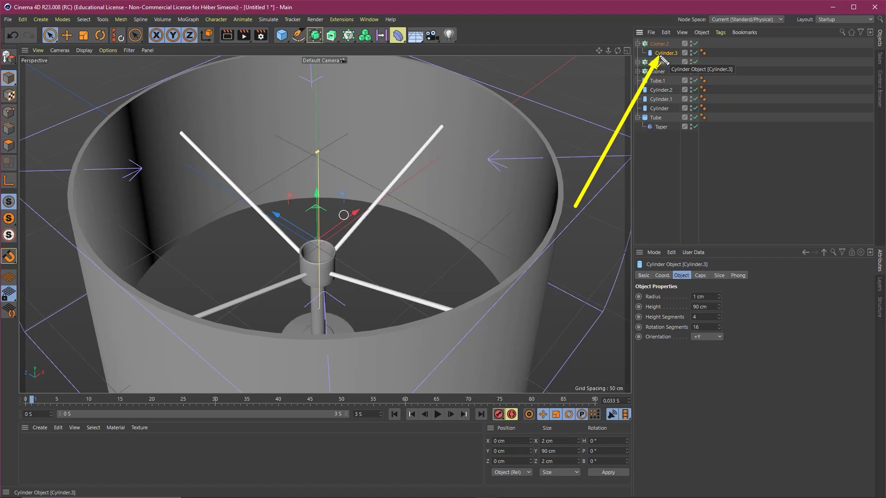
left_click(659, 44)
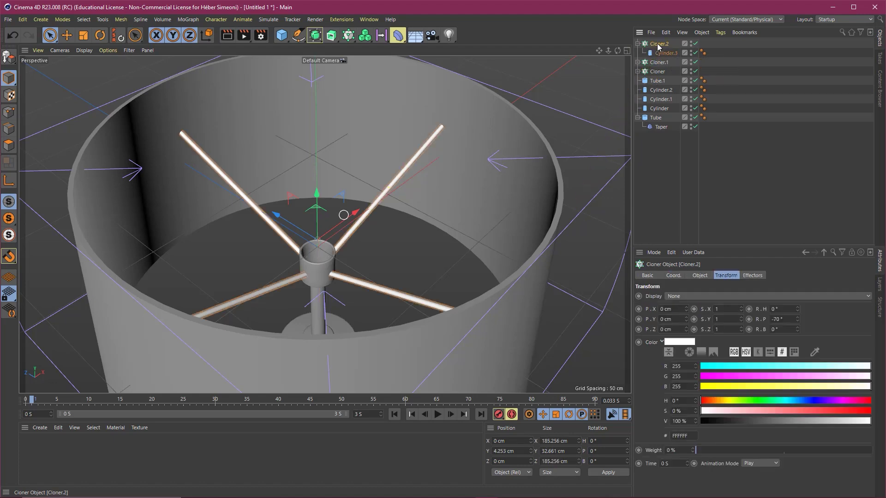
left_click_drag(784, 150, 877, 256)
mouse_move(785, 150)
left_mouse_down()
mouse_move(785, 179)
mouse_move(713, 272)
left_mouse_up()
left_click(700, 276)
left_click_drag(737, 189, 684, 315)
mouse_move(734, 180)
left_mouse_down()
mouse_move(659, 338)
mouse_move(694, 324)
left_mouse_up()
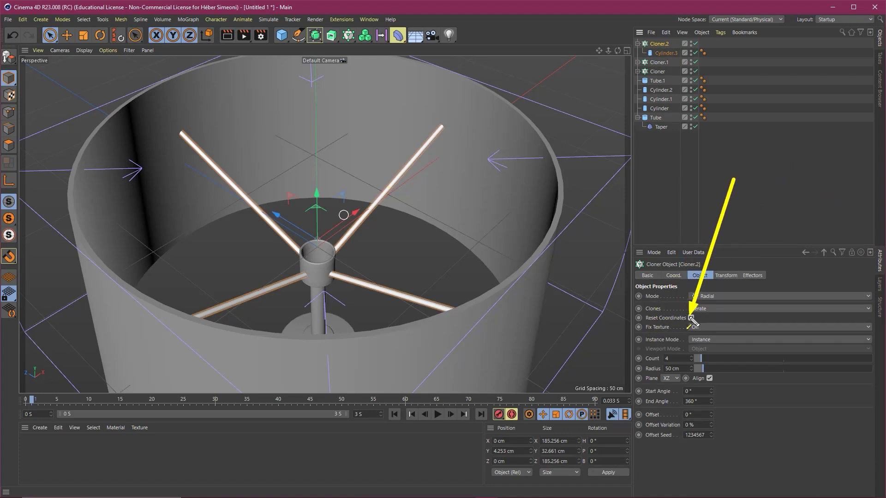
left_click(691, 318)
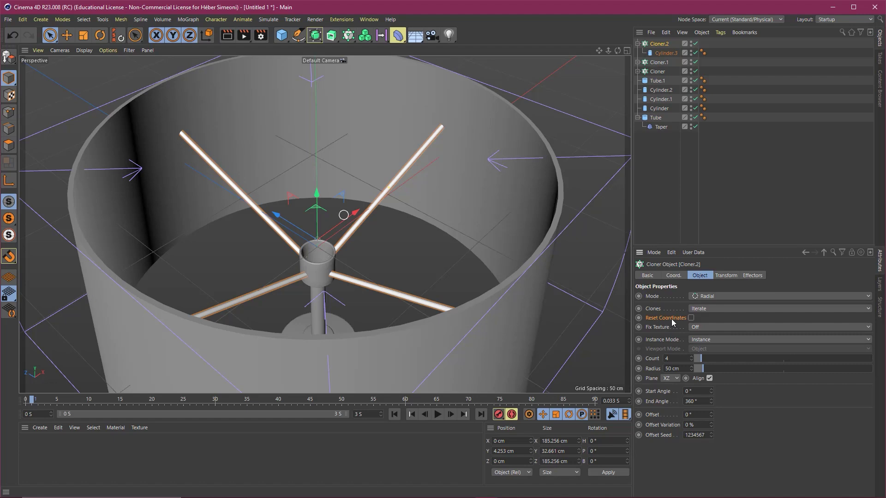
left_click_drag(741, 181, 697, 317)
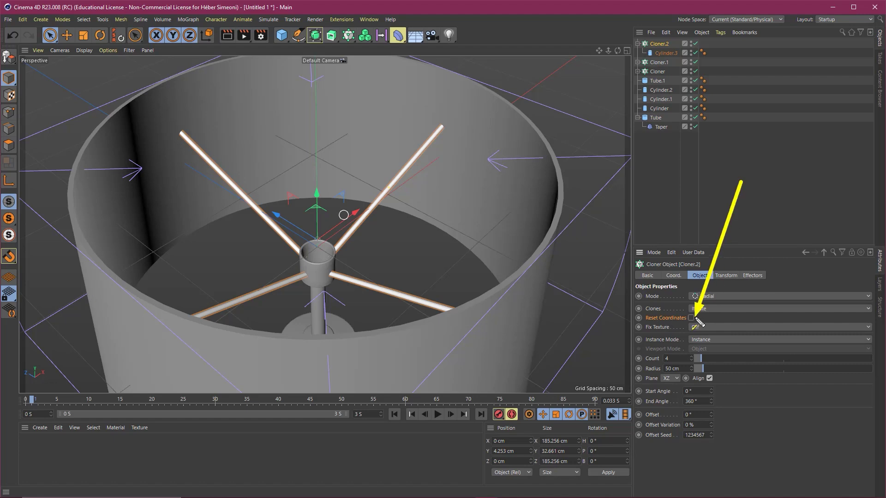
left_click(667, 53)
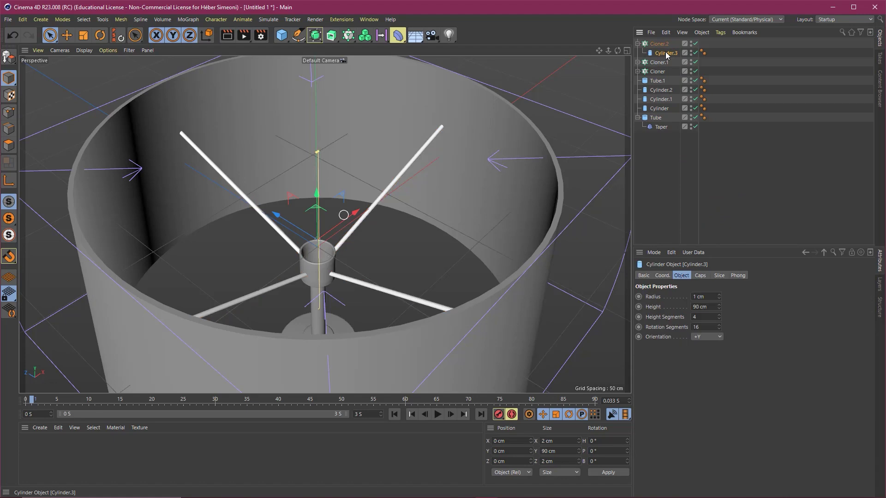
Give Cylinder.3 a 2 cm radius and 10 cm height
left_click_drag(614, 222, 662, 48)
mouse_move(613, 220)
left_mouse_down()
mouse_move(815, 213)
mouse_move(681, 282)
mouse_move(701, 297)
left_mouse_up()
left_click(700, 297)
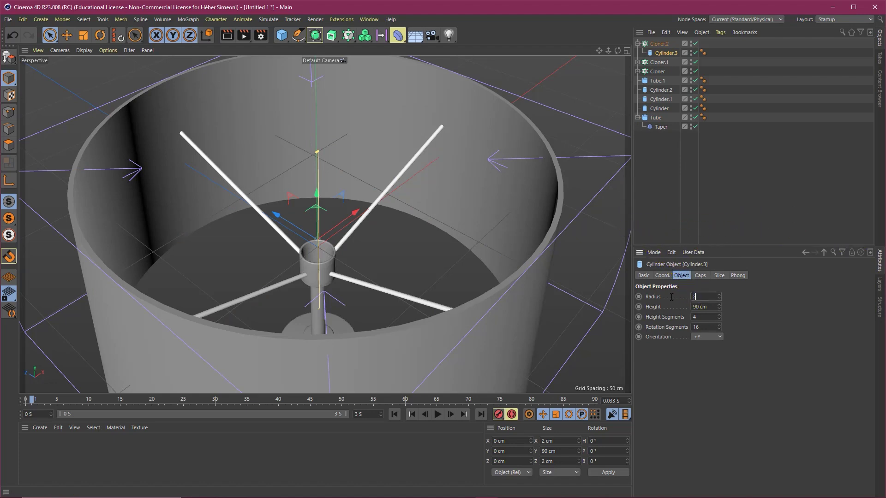
type("2")
key("Return")
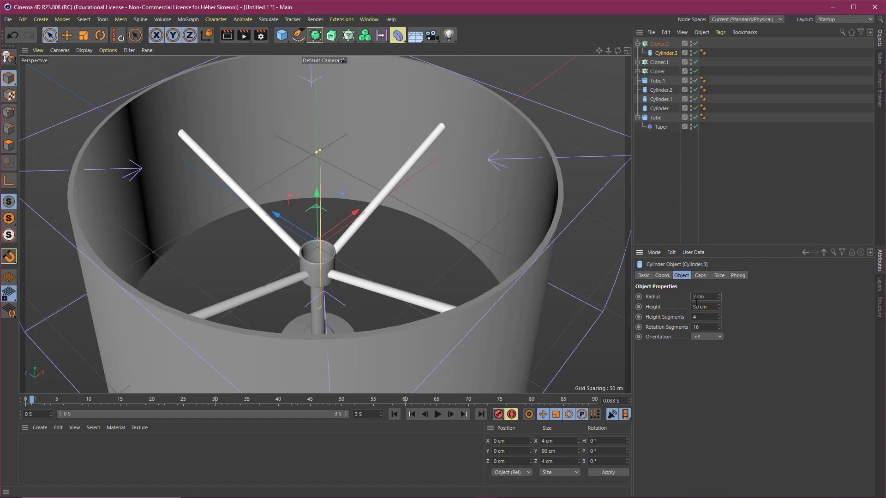
left_click(715, 305)
type("10")
key("Return")
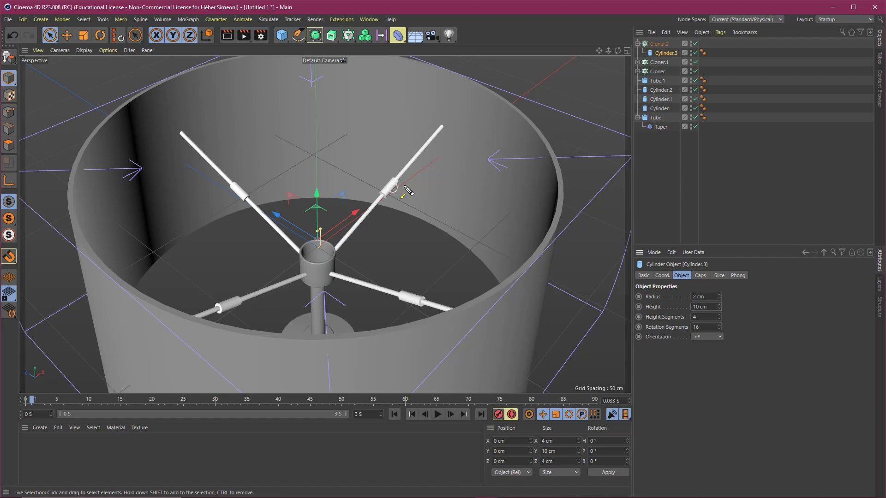
Set Cylinder.3's P.Y to 40 cm, then deselect and frame the whole lamp with H
left_click(662, 276)
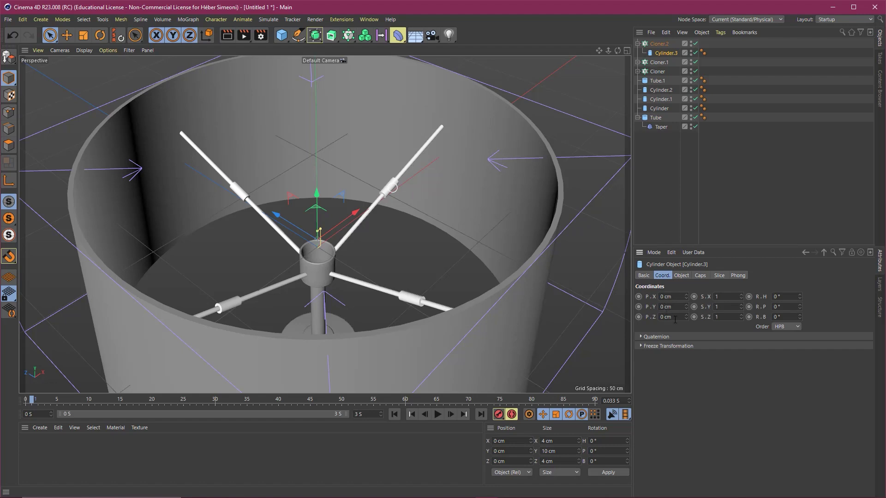
mouse_move(686, 307)
left_mouse_down()
mouse_move(686, 291)
mouse_move(606, 314)
left_mouse_up()
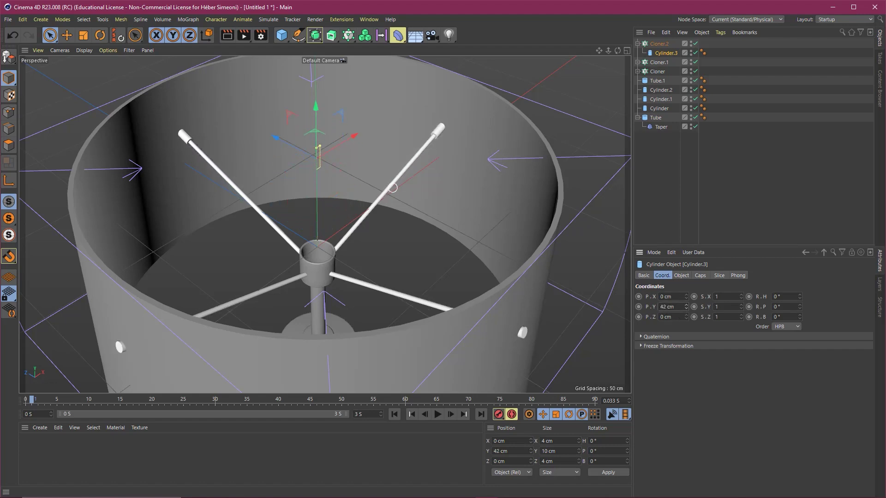
type("40")
key("Return")
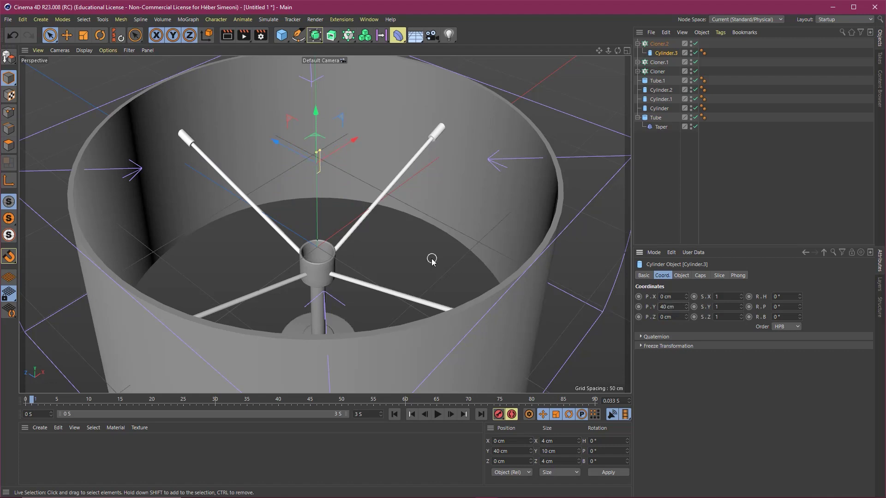
left_click_drag(428, 146, 441, 319)
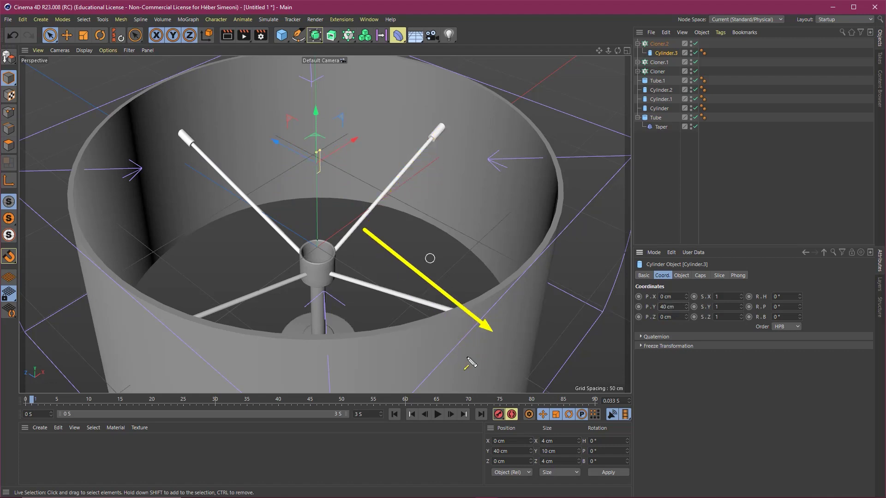
left_click_drag(440, 320, 497, 353)
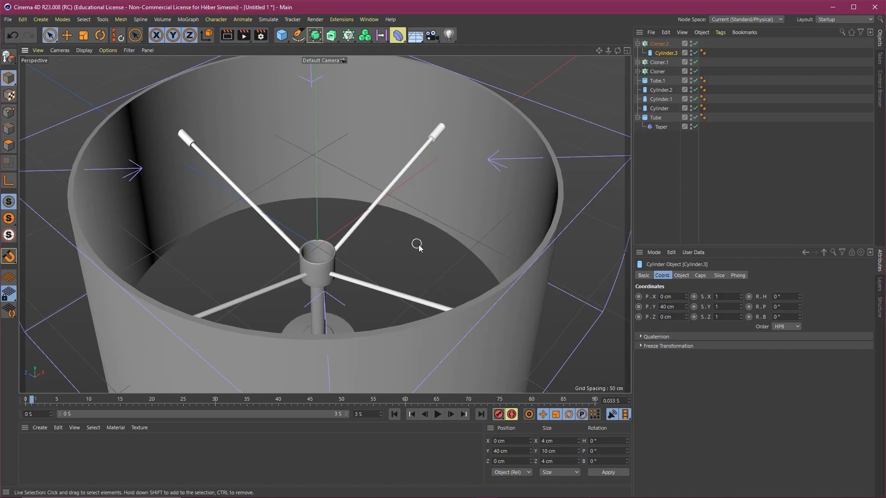
left_click(418, 246)
key("h")
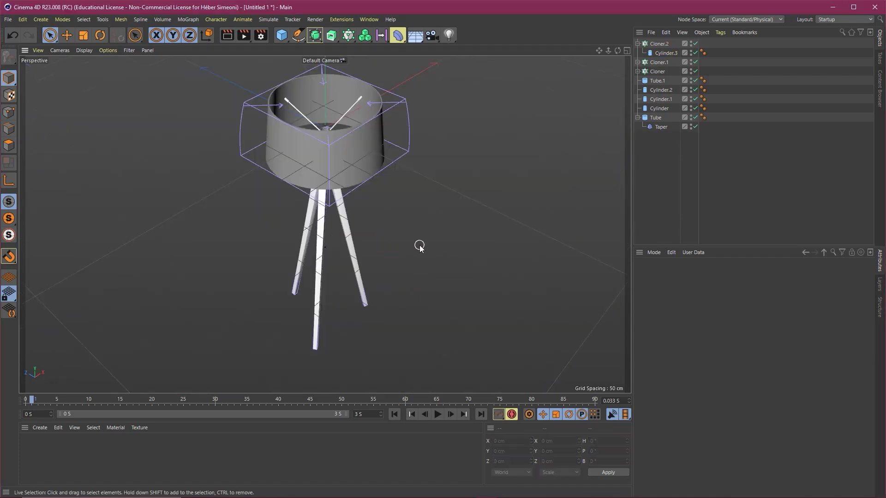
mouse_move(419, 247)
left_mouse_down("alt")
mouse_move(362, 147)
mouse_move(402, 182)
left_mouse_up("alt")
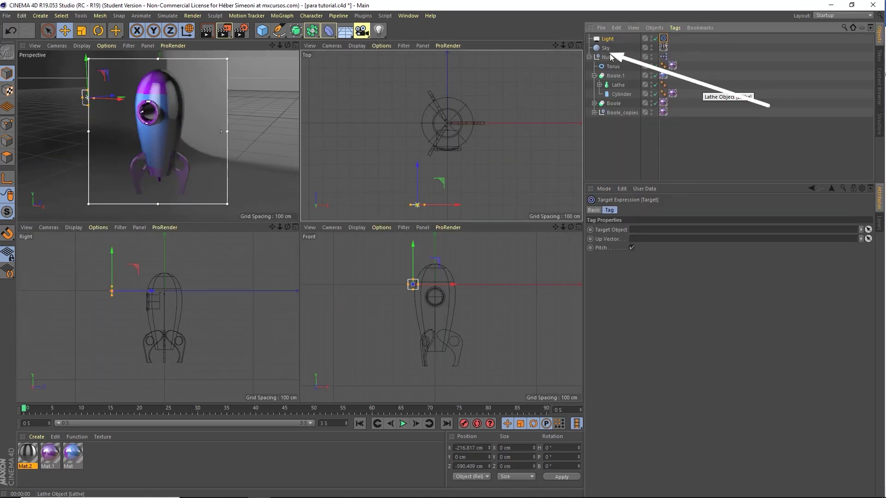
left_click_drag(417, 205, 429, 187)
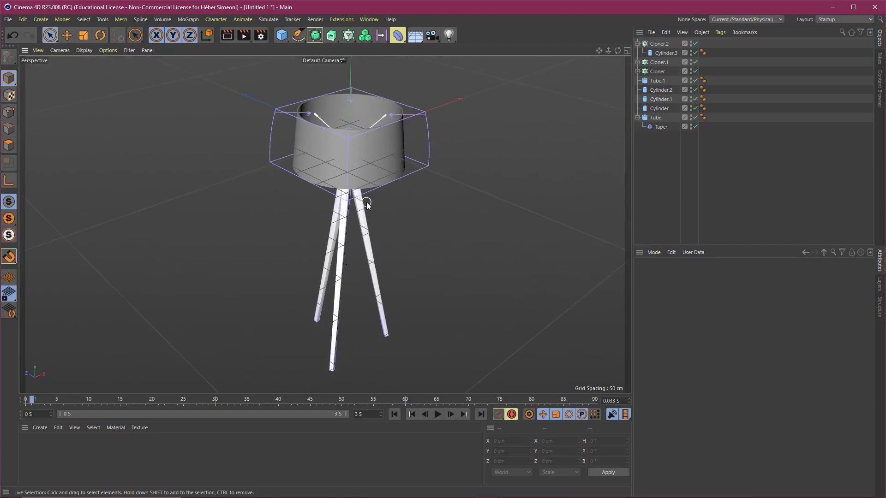
Open the Material Manager's Create menu to reveal the Materials submenu
left_click_drag(258, 138, 55, 465)
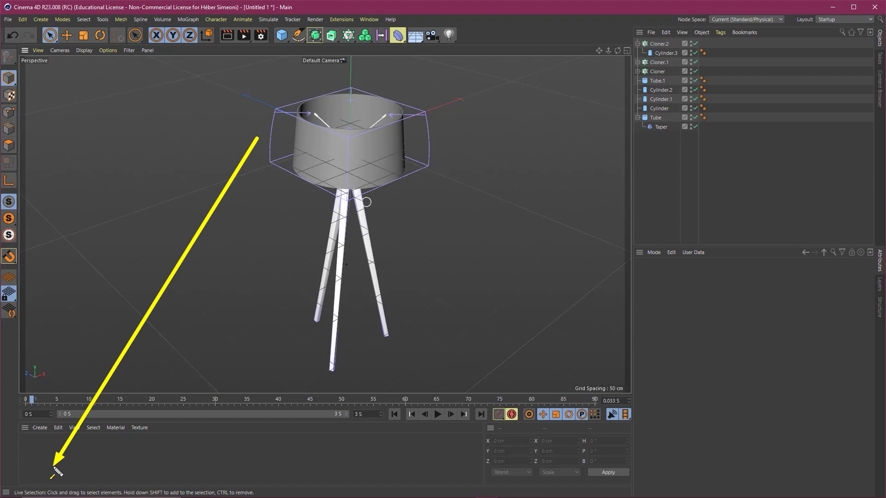
left_click(40, 428)
mouse_move(76, 335)
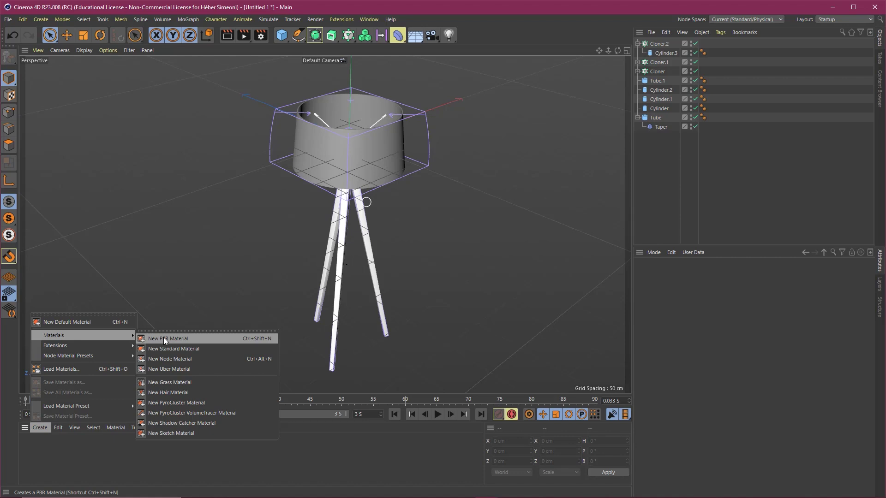
Create a New PBR Material and open texture choices for its Reflectance Default Diffuse layer colour
left_click(201, 339)
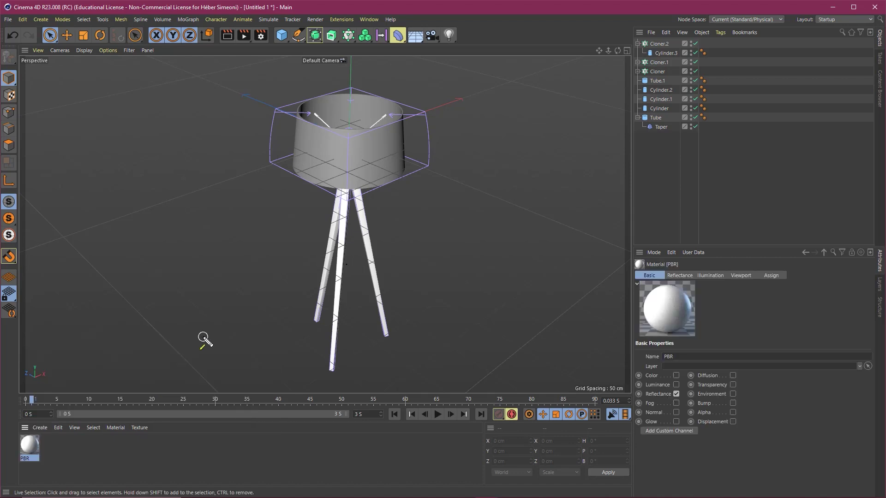
double_click(29, 445)
left_click_drag(328, 71, 349, 82)
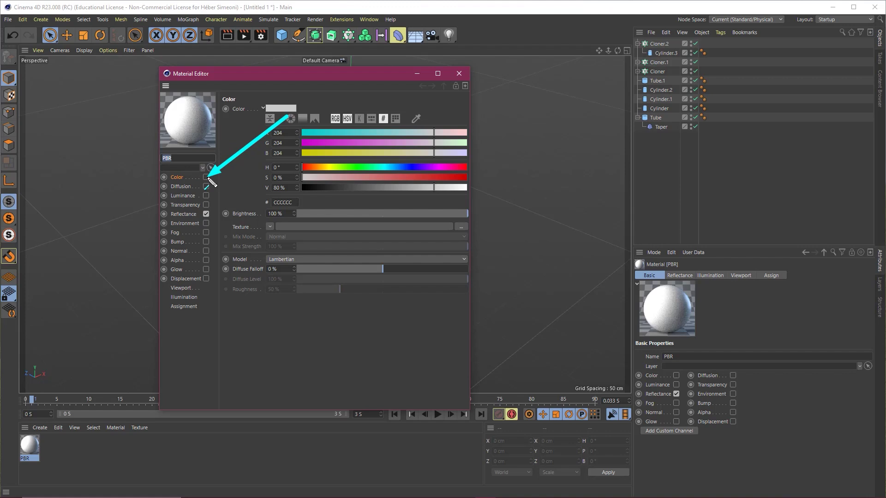
left_click(185, 215)
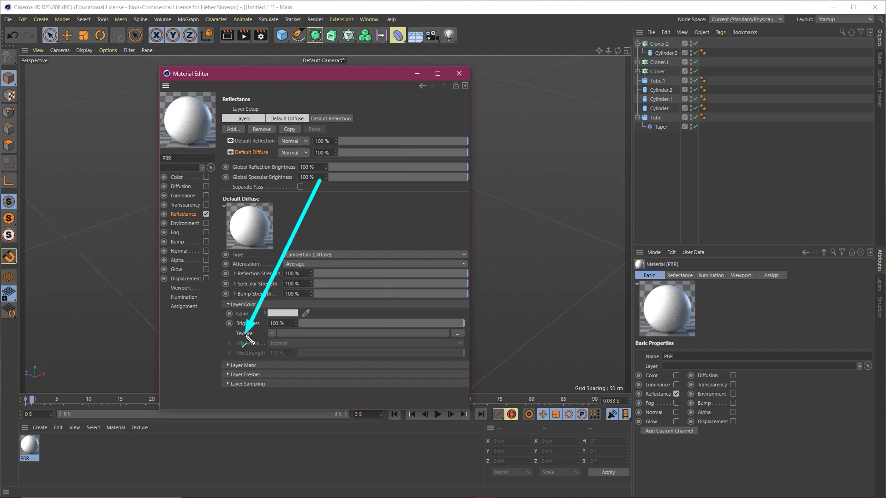
left_click(272, 333)
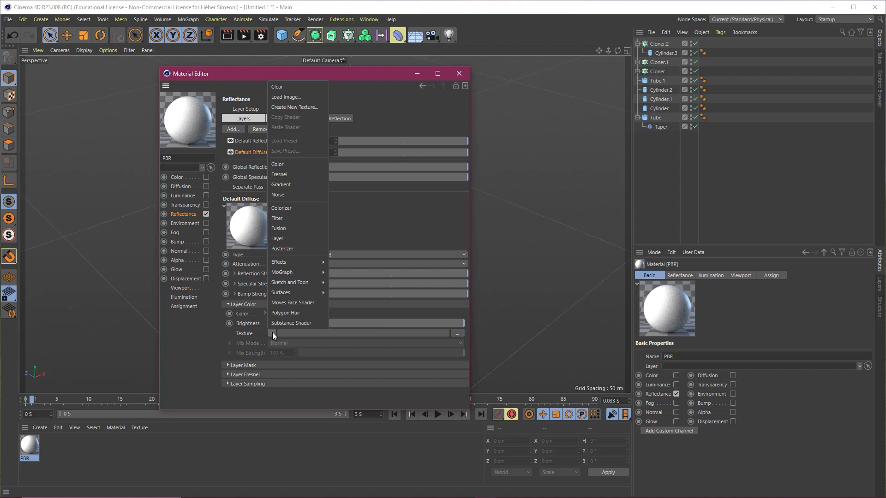
Load the wood photo from D: > 43 modelar luminaria as the diffuse texture and move the copy prompt aside
left_click(291, 98)
left_click(224, 261)
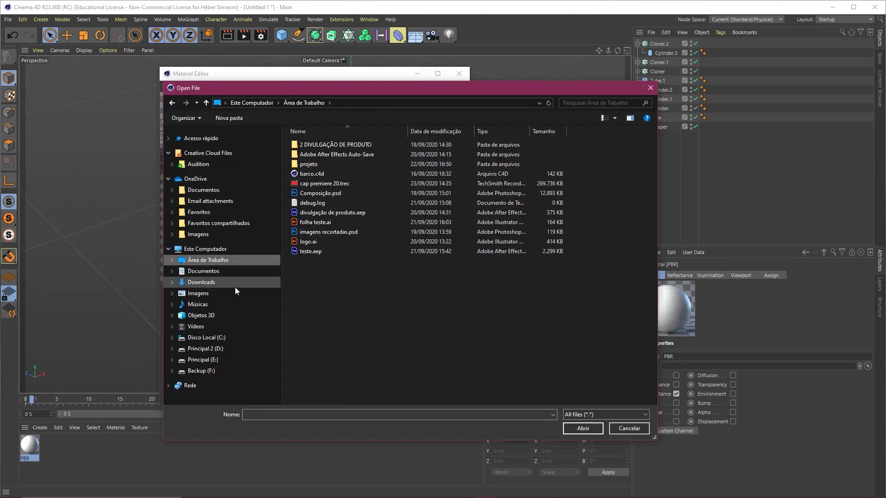
left_click(230, 351)
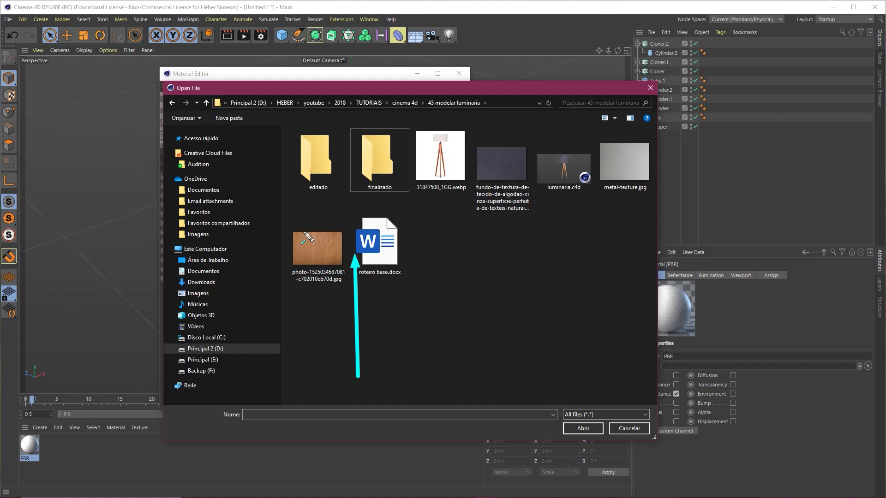
double_click(317, 249)
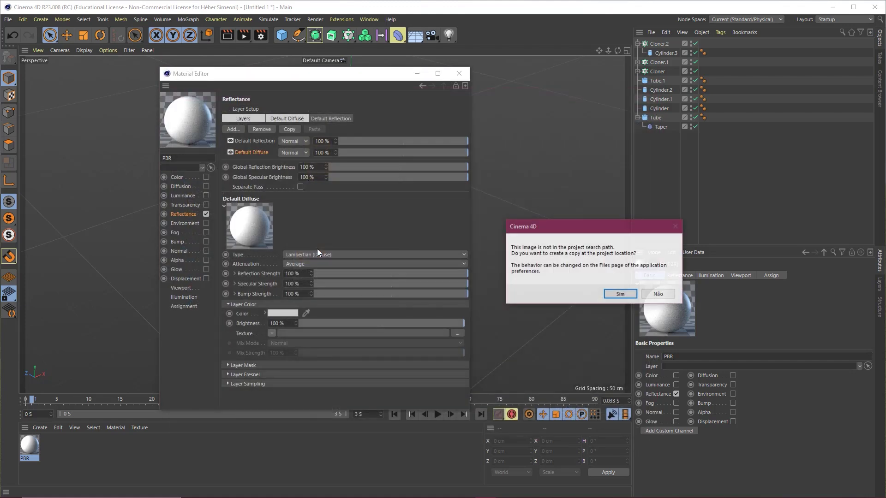
left_click_drag(585, 231, 526, 183)
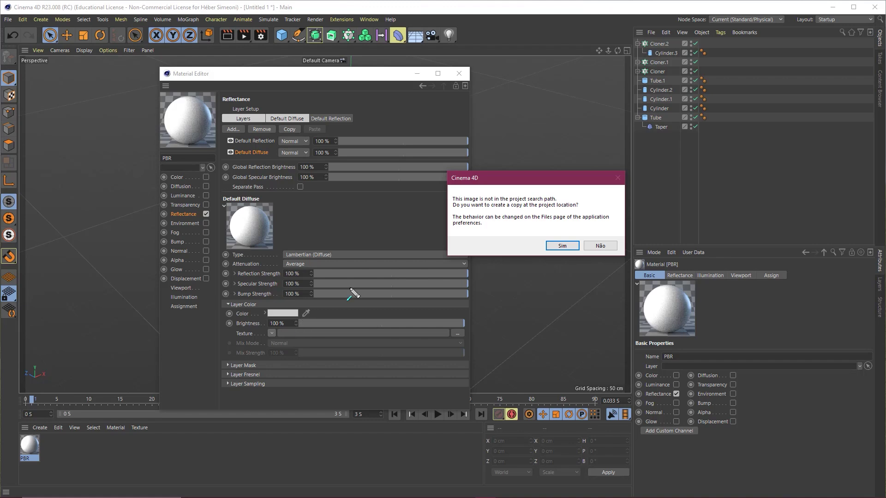
Load the wood image into the PBR material without copying it, then close the Material Editor
left_click(600, 247)
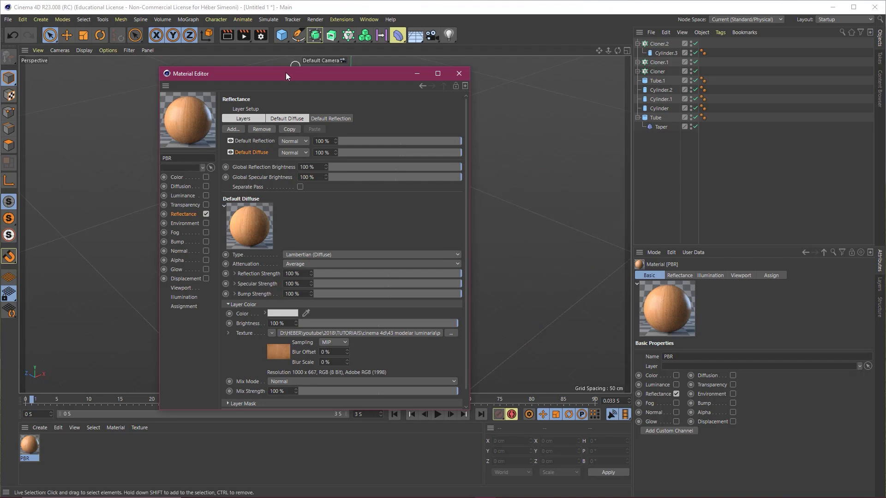
left_click_drag(286, 73, 194, 60)
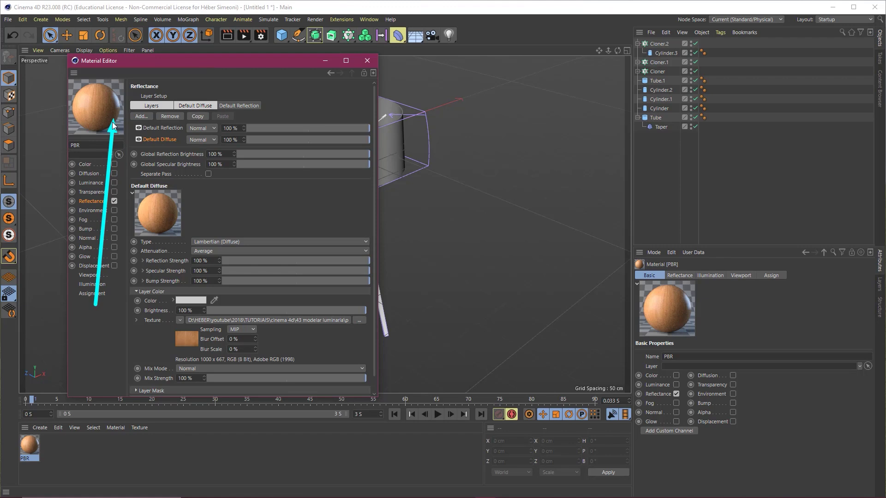
left_click(368, 60)
scroll(367, 145, "up", 2)
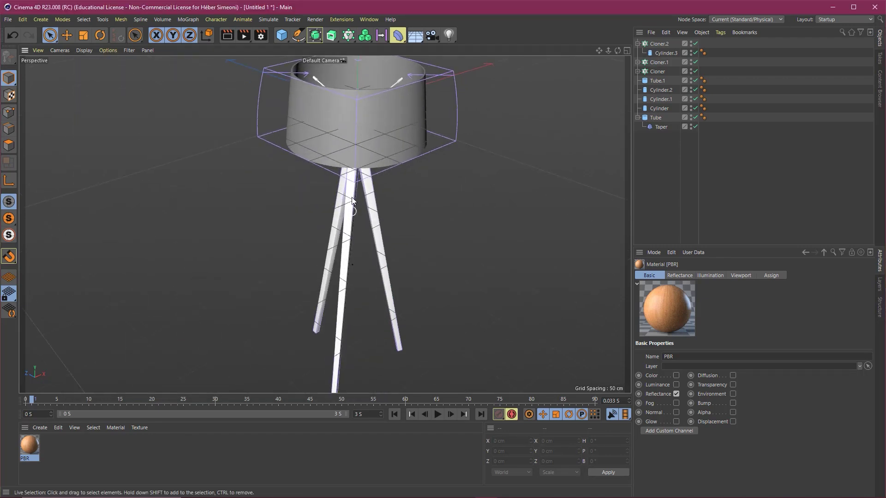
Zoom in and drag the wood PBR material onto the tripod legs, hub ring and centre pole
scroll(367, 145, "up", 3)
scroll(367, 145, "up", 3)
scroll(368, 145, "up", 2)
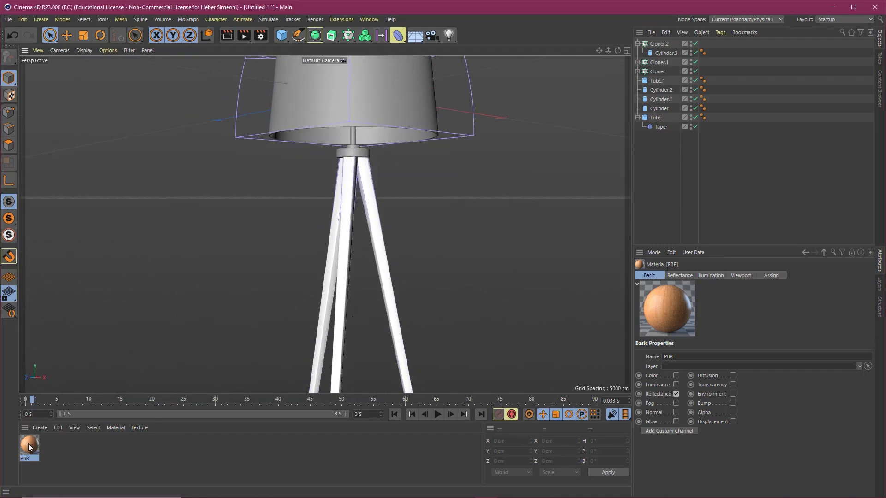
left_click_drag(348, 184, 355, 179)
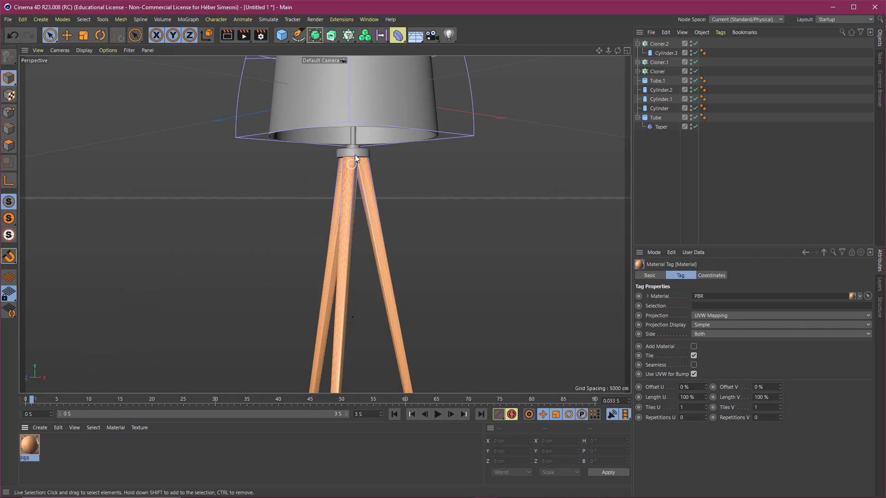
scroll(410, 120, "up", 2)
scroll(341, 190, "up", 1)
scroll(341, 190, "up", 2)
scroll(352, 158, "up", 2)
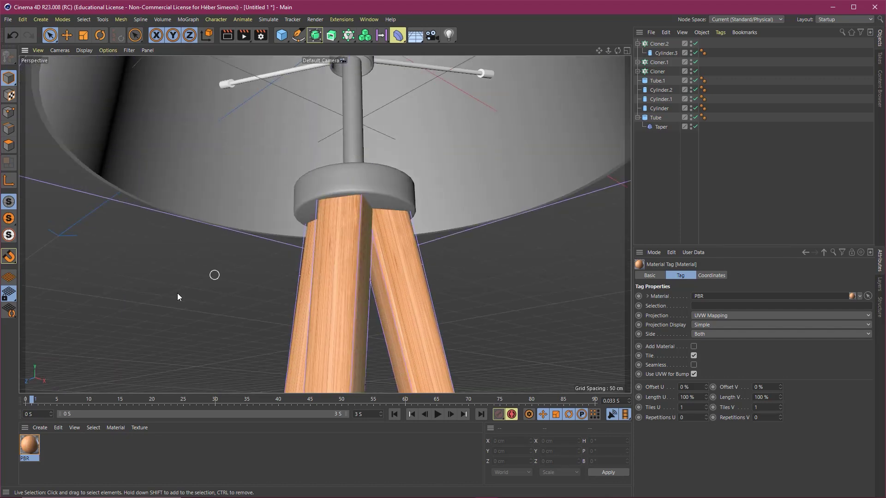
left_click_drag(305, 195, 310, 203)
mouse_move(29, 446)
left_mouse_down()
mouse_move(349, 135)
mouse_move(363, 289)
left_mouse_up()
Orbit and zoom around the lamp to check the wood on the legs and lampshade area
scroll(366, 272, "down", 2)
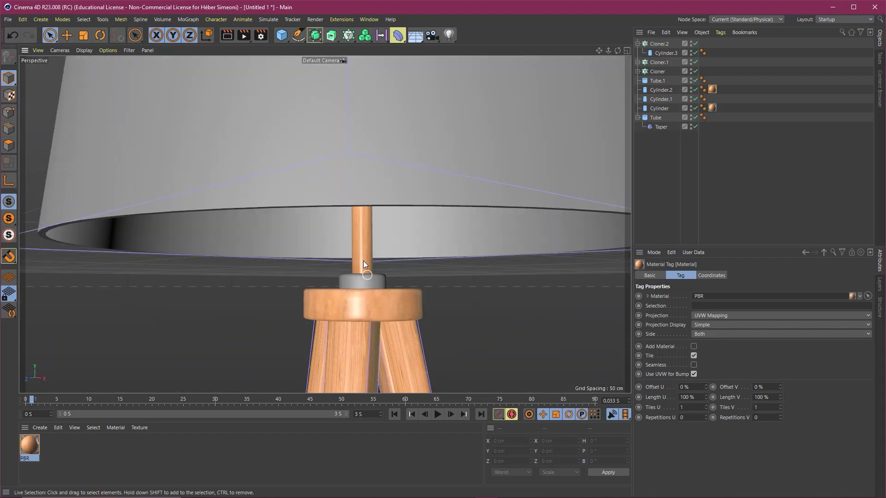
scroll(353, 264, "down", 1)
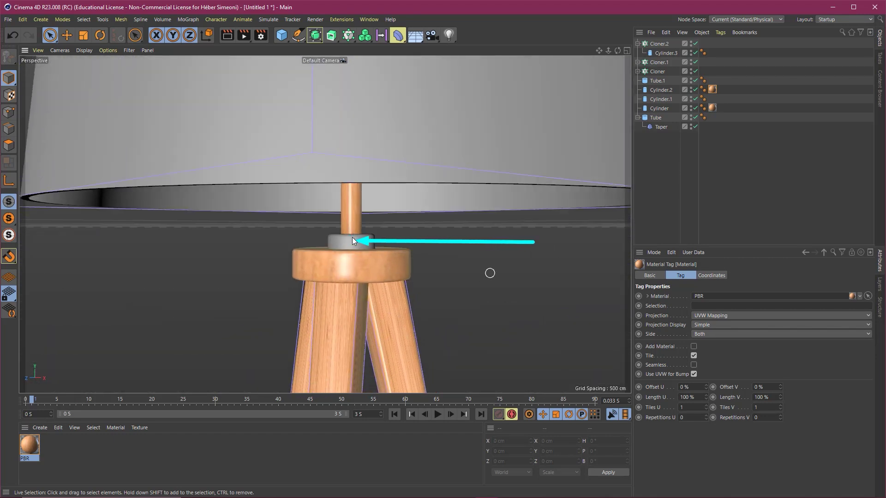
scroll(378, 248, "down", 3)
mouse_move(381, 227)
left_mouse_down("alt")
mouse_move(347, 202)
mouse_move(524, 199)
mouse_move(309, 234)
mouse_move(345, 209)
mouse_move(334, 189)
left_mouse_up("alt")
scroll(334, 189, "up", 3)
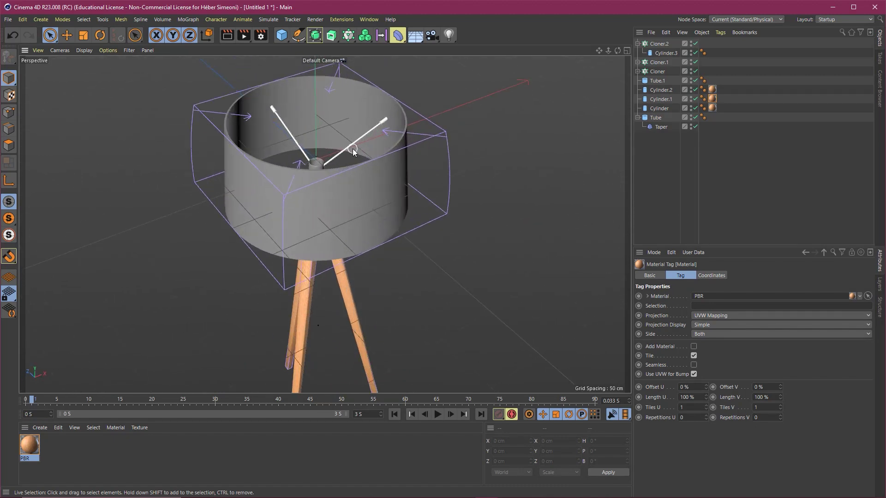
left_click_drag(352, 149, 323, 218, "alt")
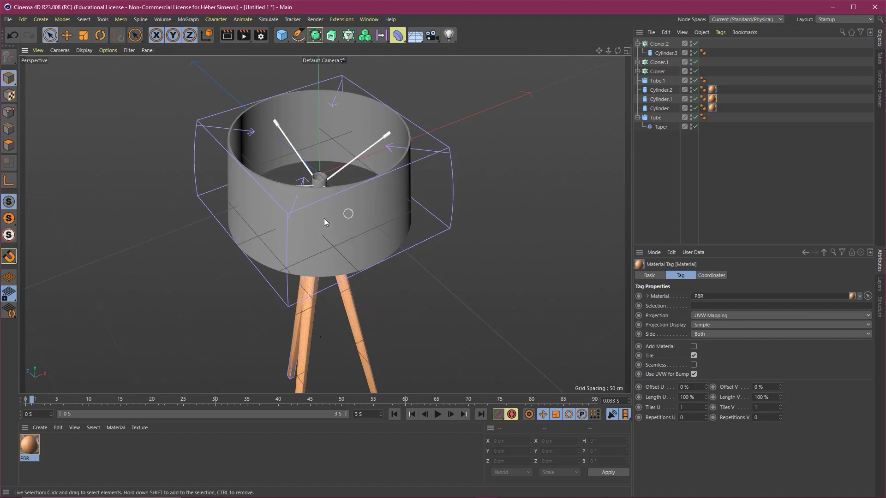
scroll(358, 206, "up", 3)
scroll(343, 208, "up", 2)
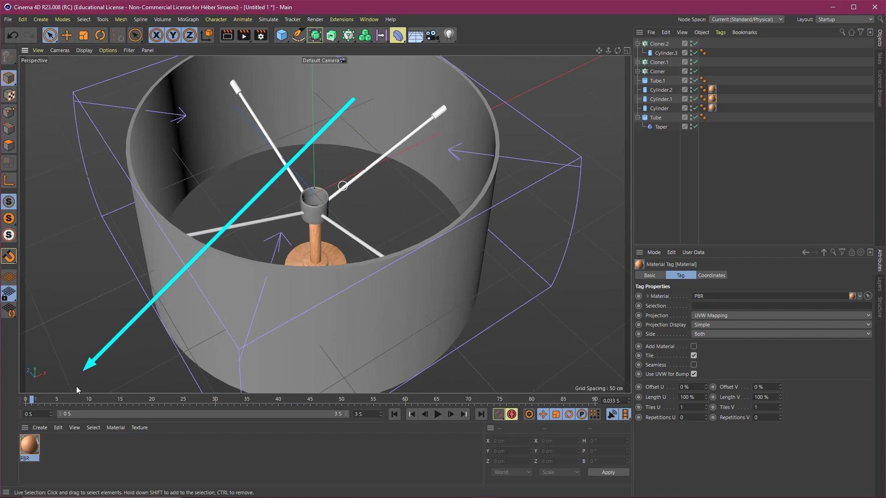
left_click(41, 428)
mouse_move(54, 335)
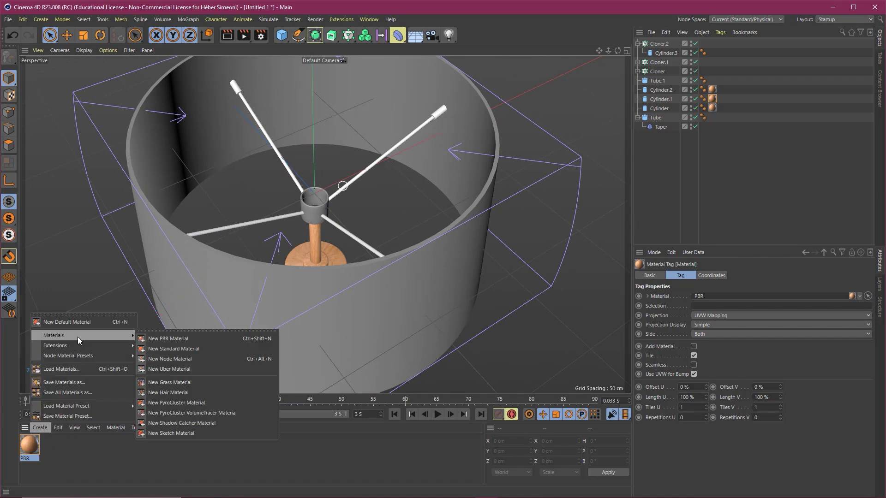
Create a new PBR material, PBR.1, and open it, cancelling the texture image load
left_click(188, 339)
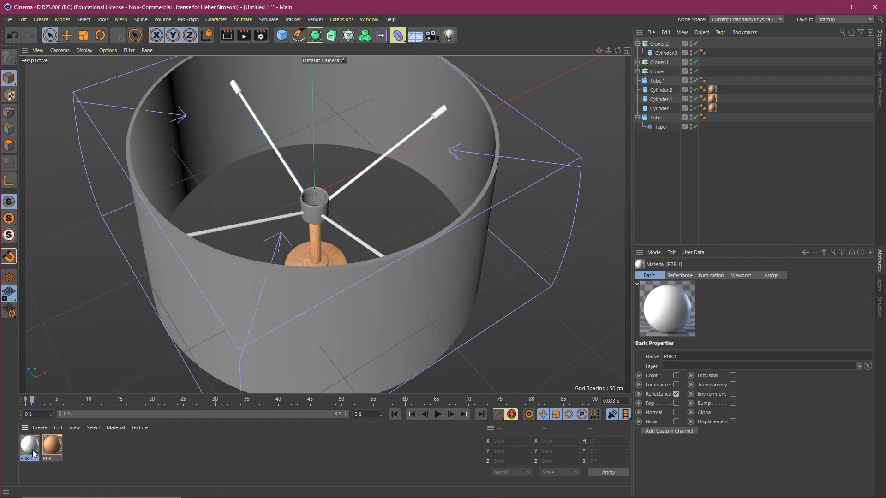
double_click(31, 450)
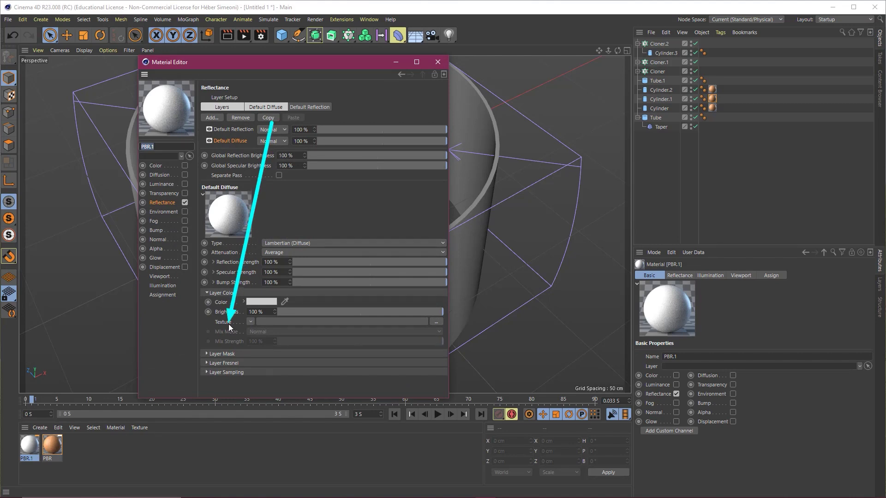
left_click(250, 322)
left_click(270, 71)
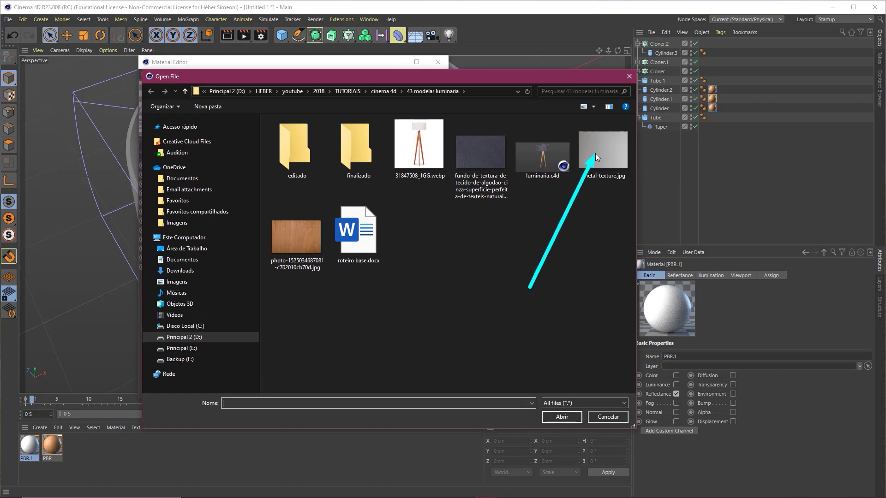
left_click(597, 417)
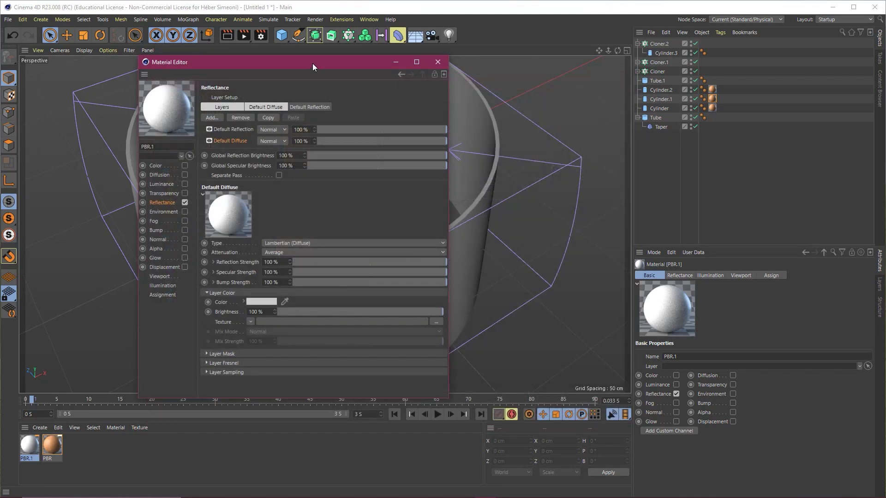
left_click_drag(314, 65, 261, 65)
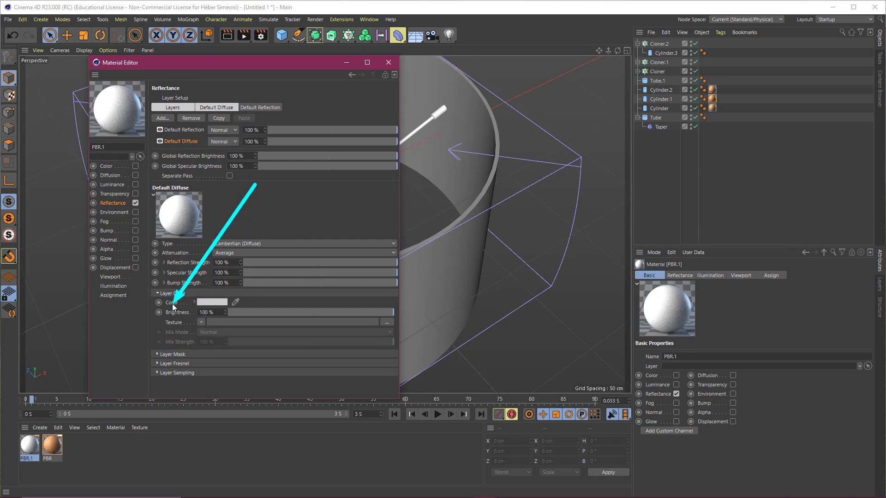
Set PBR.1's layer colour to a slightly darkened grey via HSV and apply it to the hub
left_click(237, 302)
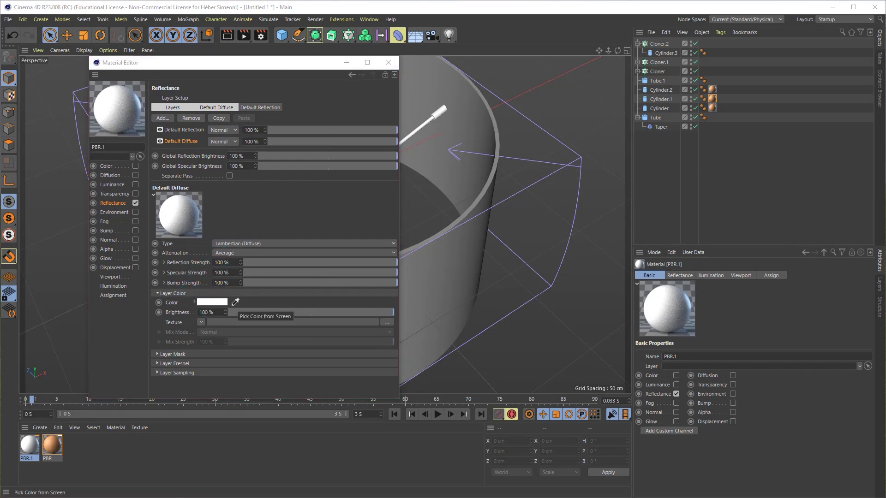
left_click(240, 315)
left_click(204, 303)
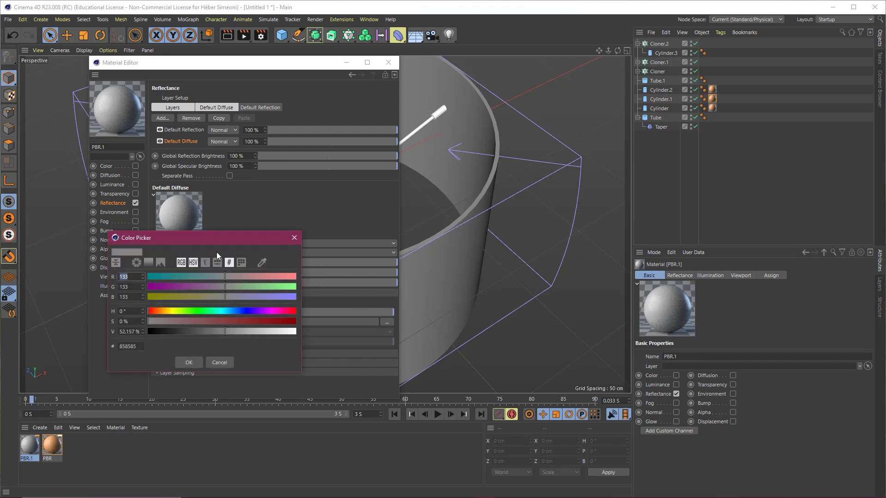
left_click(217, 254)
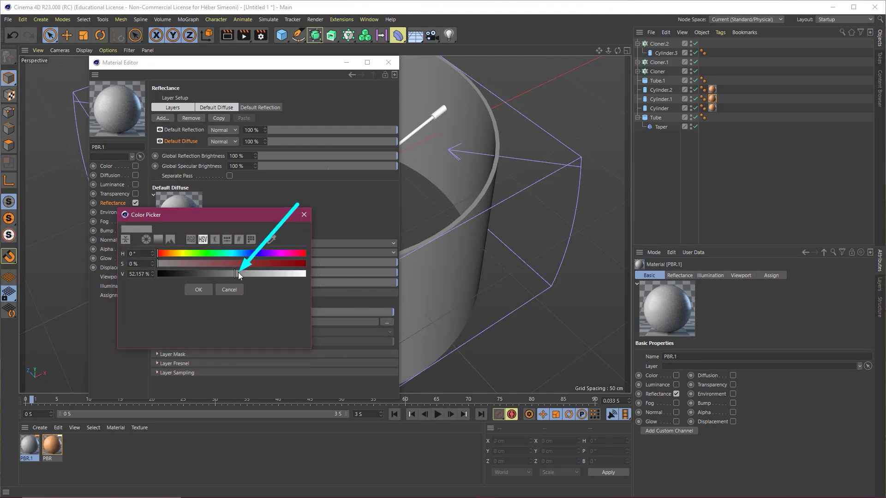
left_click_drag(208, 273, 229, 274)
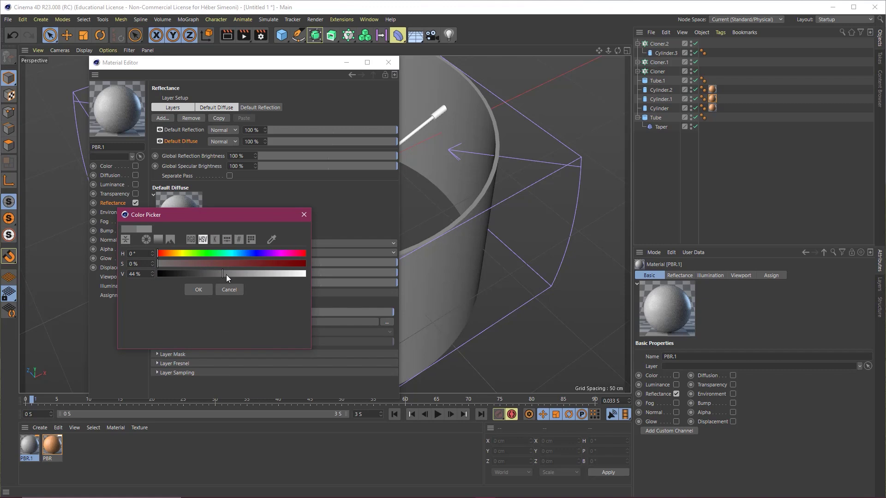
left_click(198, 290)
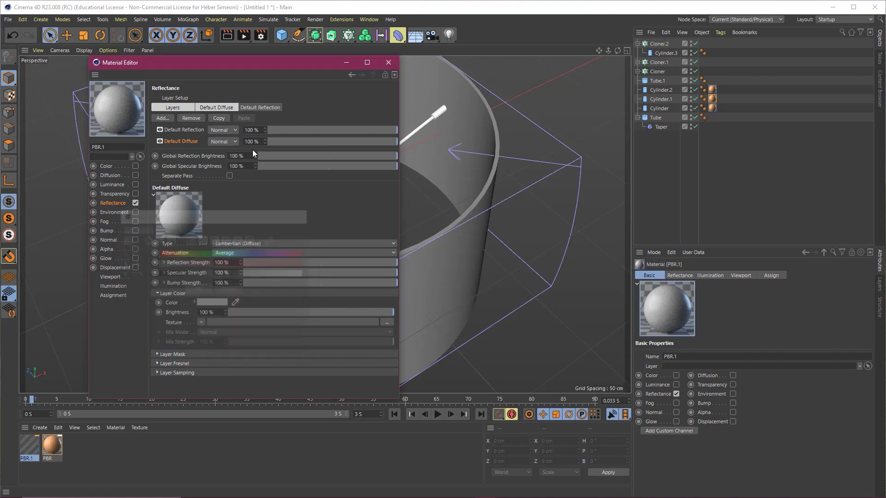
left_click(379, 67)
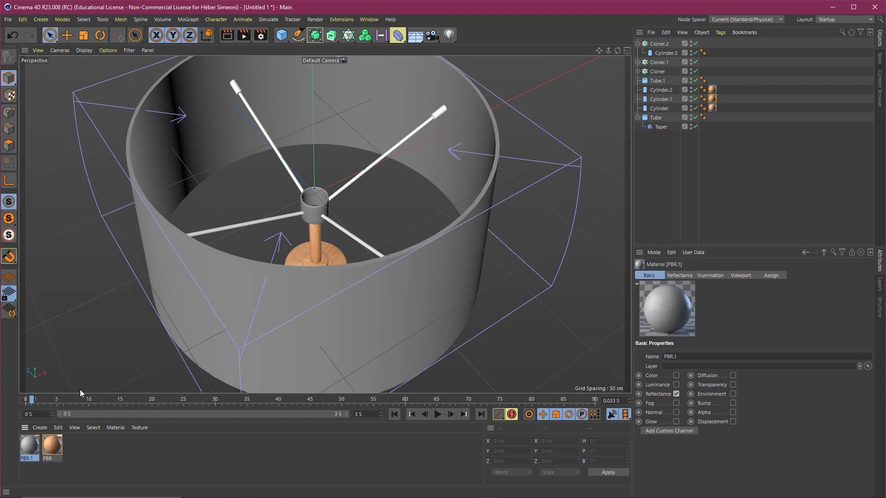
left_click_drag(318, 216, 298, 188)
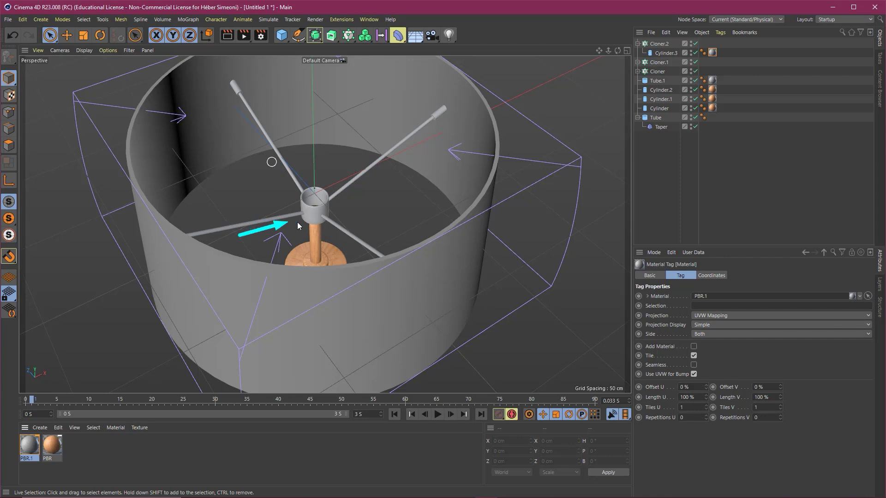
Move Cloner.2's caps to the spoke ends, deselect the spokes and zoom to see the legs
left_click(670, 44)
left_click(696, 43)
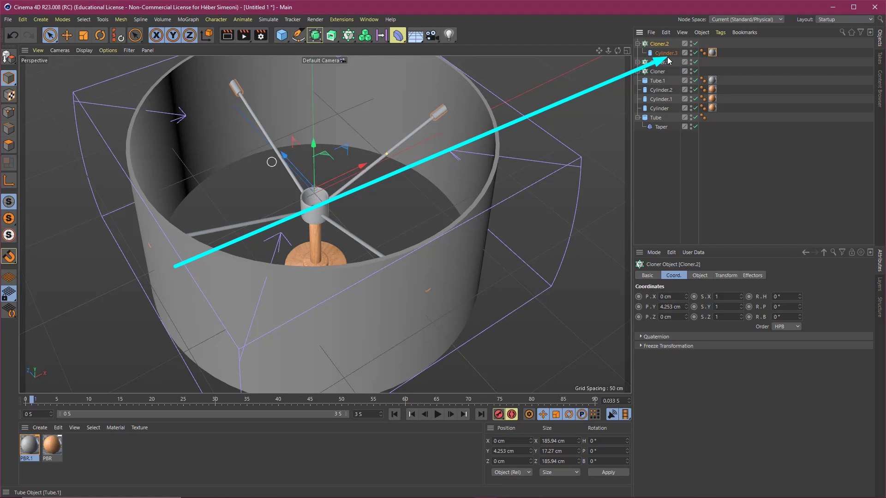
left_click(382, 212)
scroll(325, 230, "down", 3)
scroll(361, 217, "up", 2)
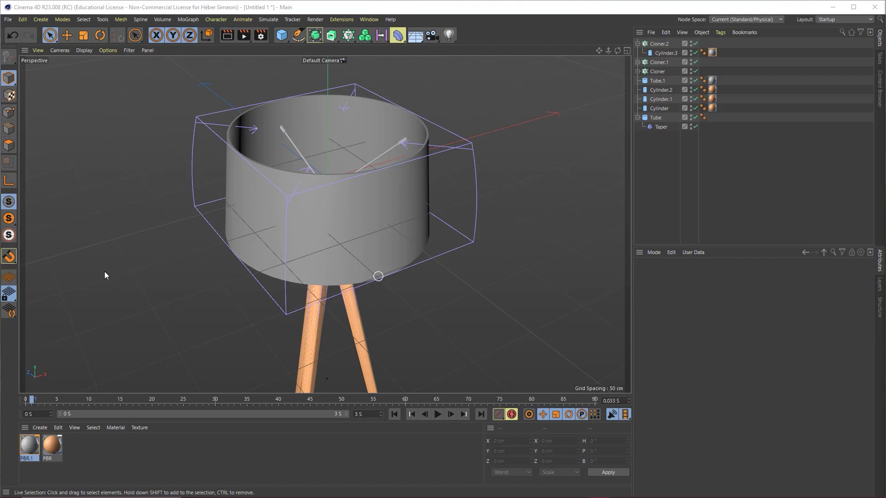
left_click(40, 428)
mouse_move(54, 335)
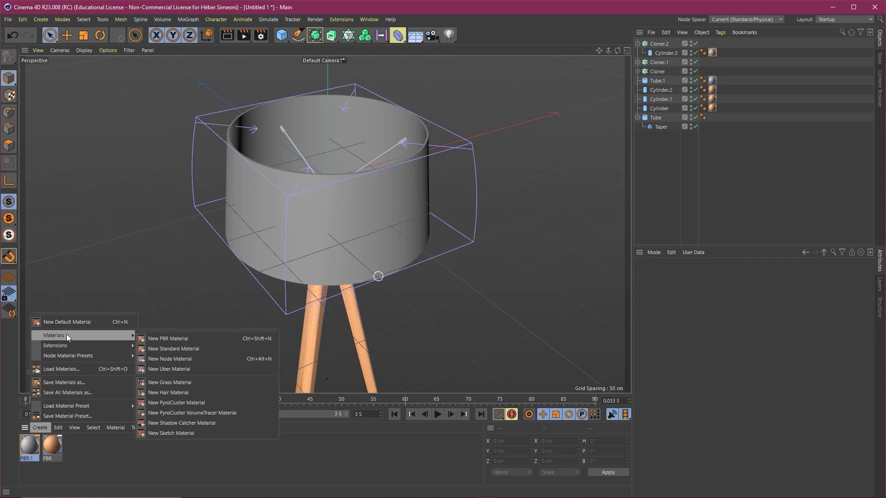
Create PBR.2 with the dark fabric image as its layer colour texture and drag it onto the lampshade Tube
left_click(186, 339)
double_click(30, 444)
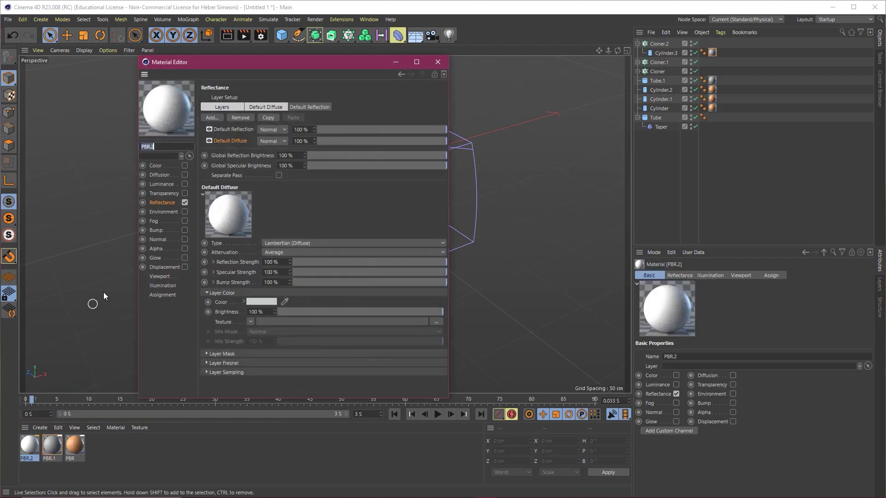
left_click(249, 320)
left_click(273, 68)
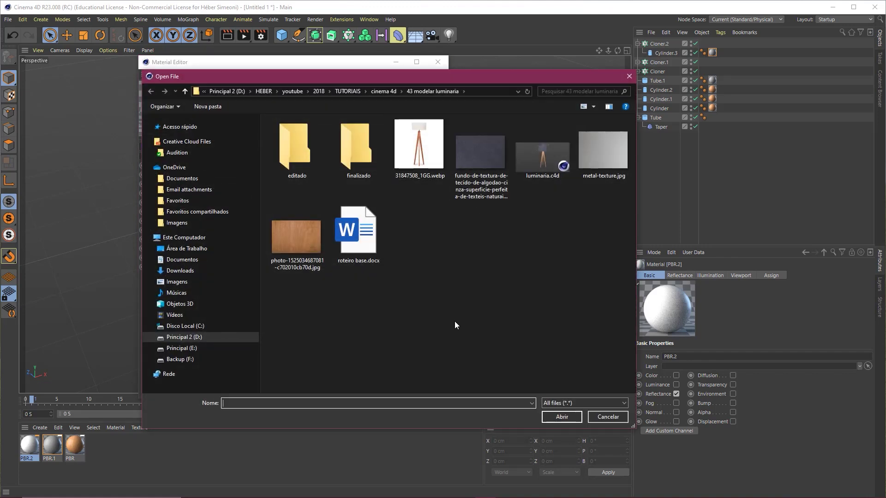
double_click(485, 157)
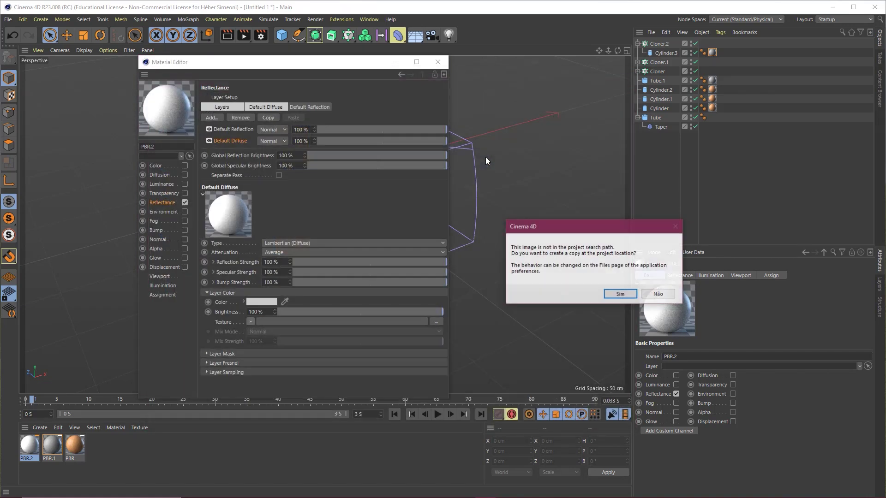
left_click(658, 294)
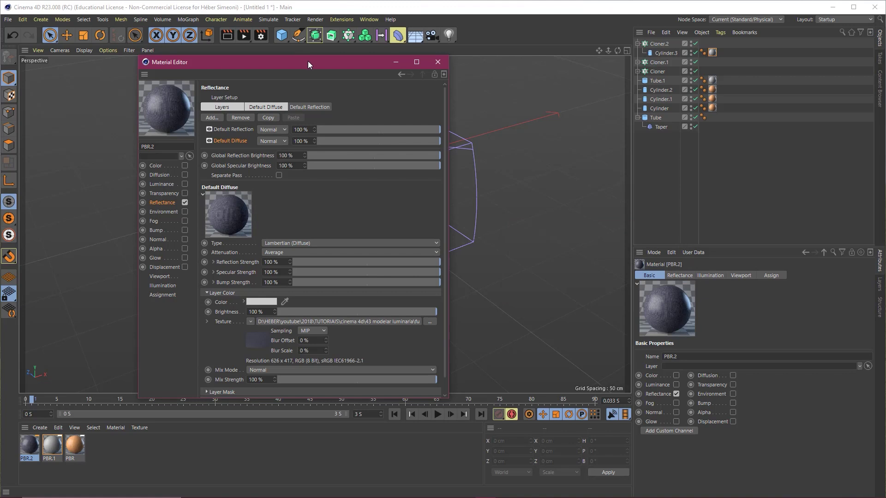
left_click_drag(308, 61, 147, 64)
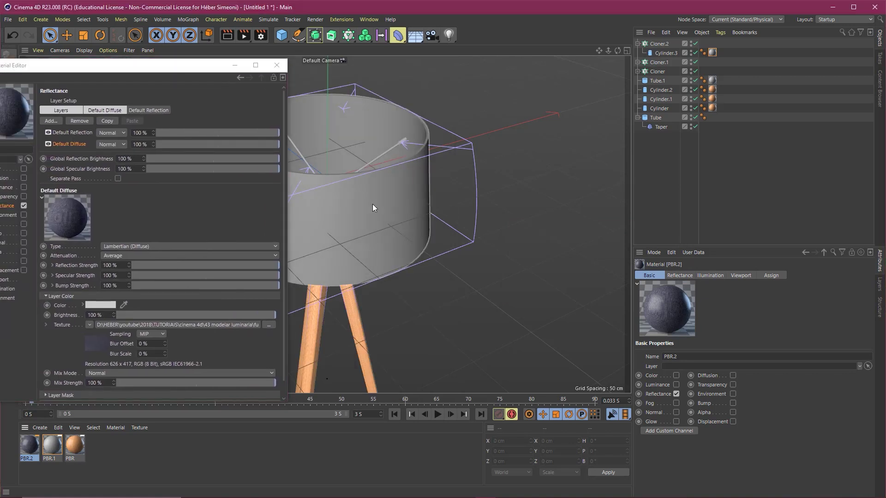
left_click_drag(28, 452, 372, 204)
scroll(404, 159, "down", 4)
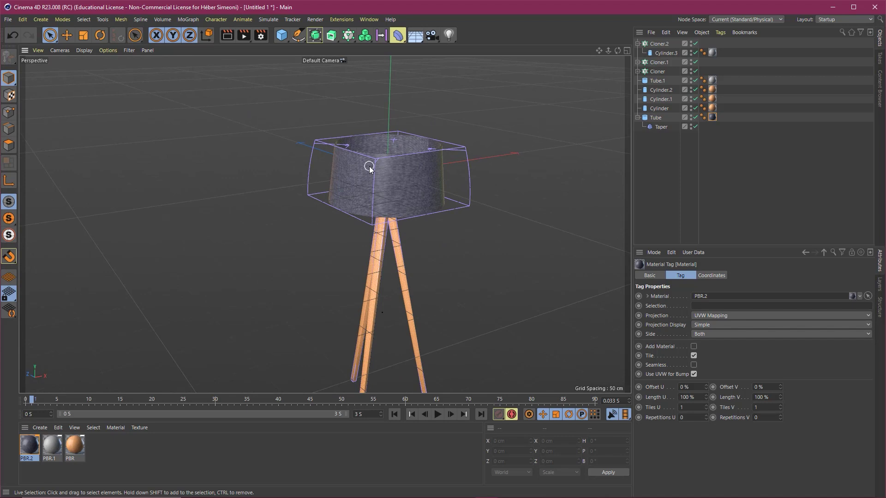
scroll(396, 180, "up", 3)
scroll(397, 189, "up", 2)
scroll(397, 199, "up", 2)
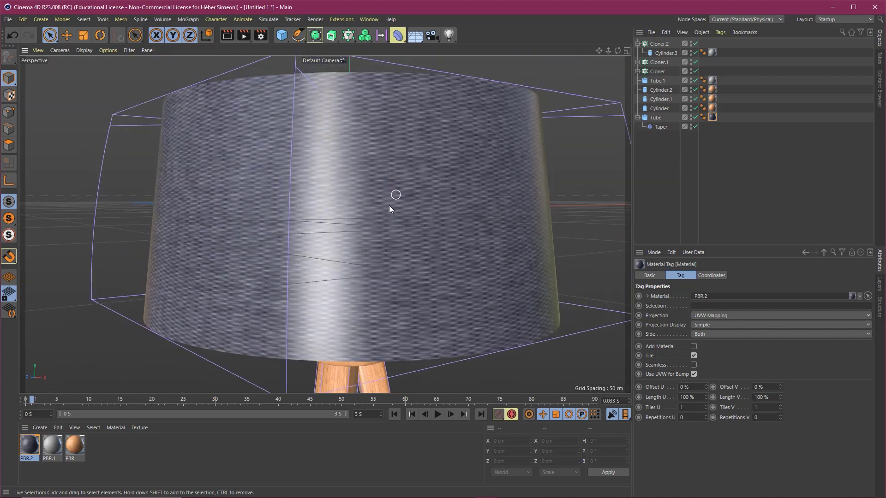
scroll(378, 212, "up", 1)
left_click_drag(364, 229, 468, 227, "alt")
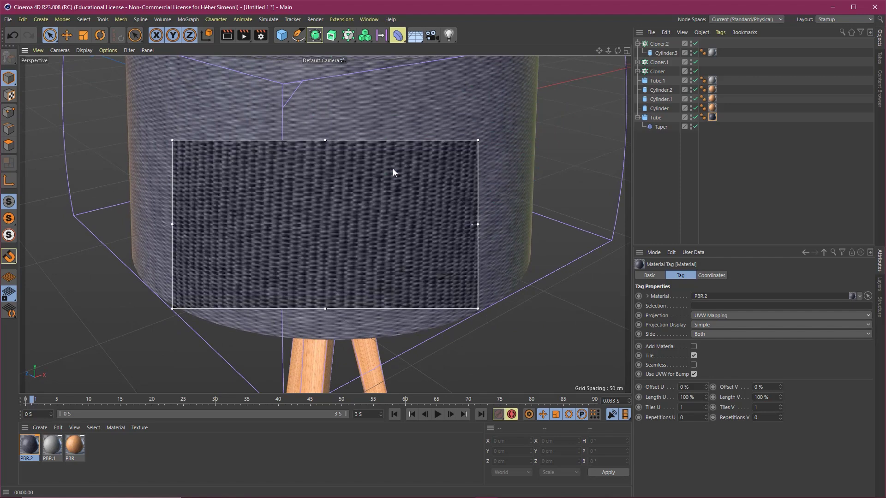
scroll(356, 204, "down", 5)
key("ctrl+r")
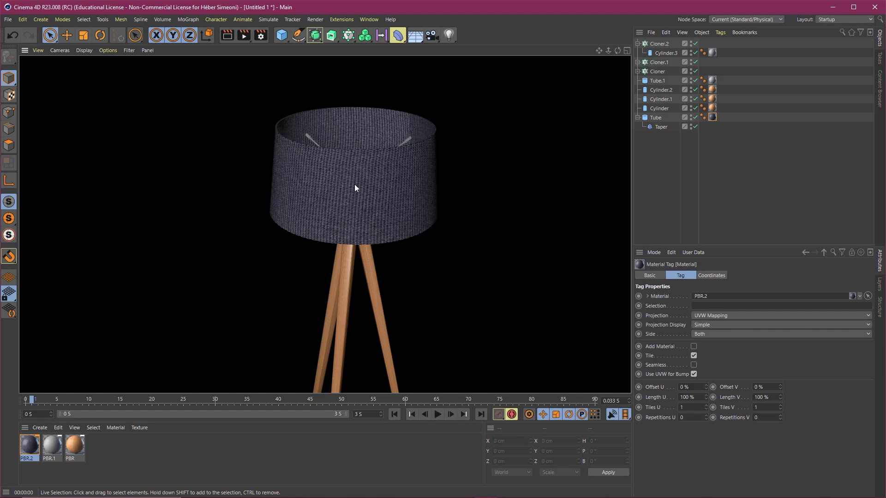
scroll(360, 177, "up", 2)
scroll(372, 173, "up", 1)
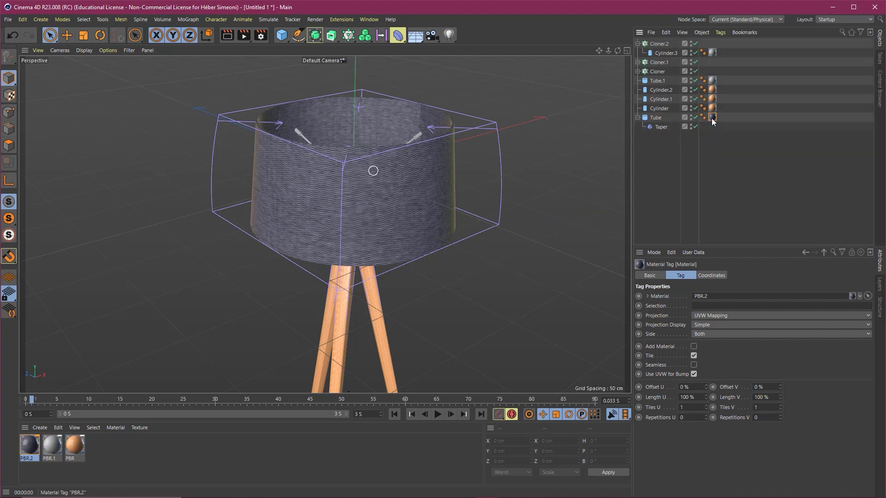
Set the lampshade's PBR.2 tag to Length U and V of 20 % with Seamless enabled
left_click(794, 152)
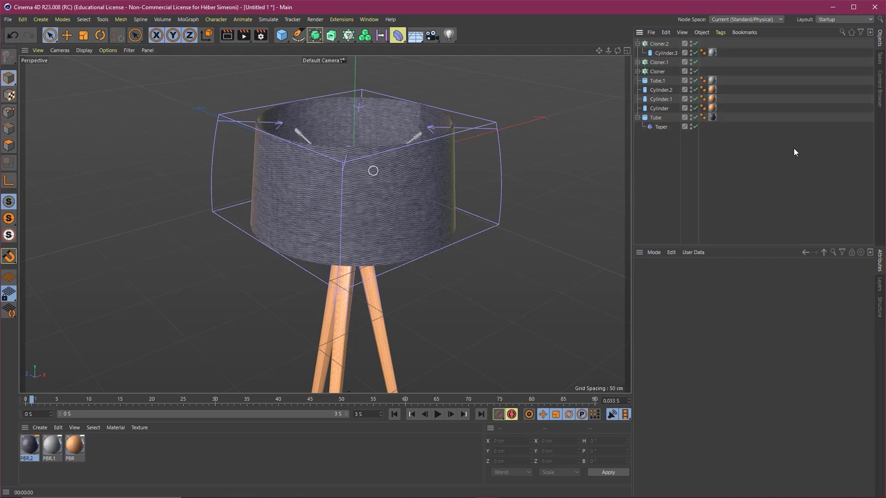
left_click(712, 117)
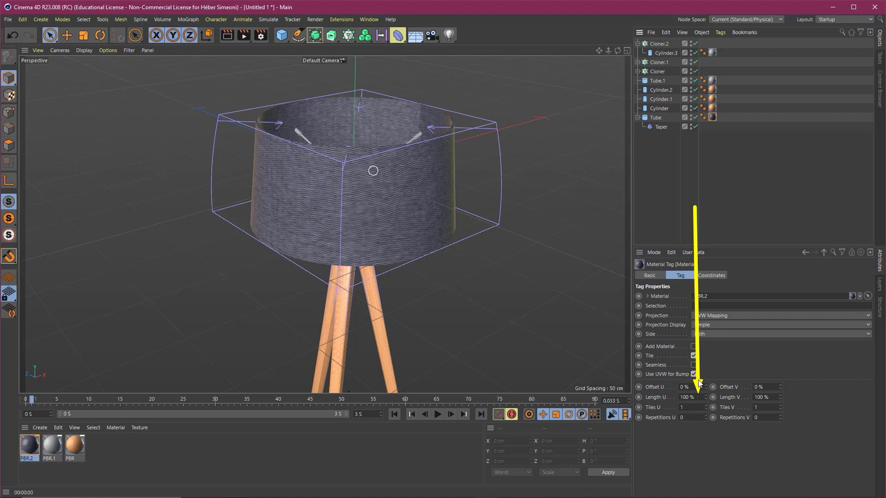
type("20")
key("Return")
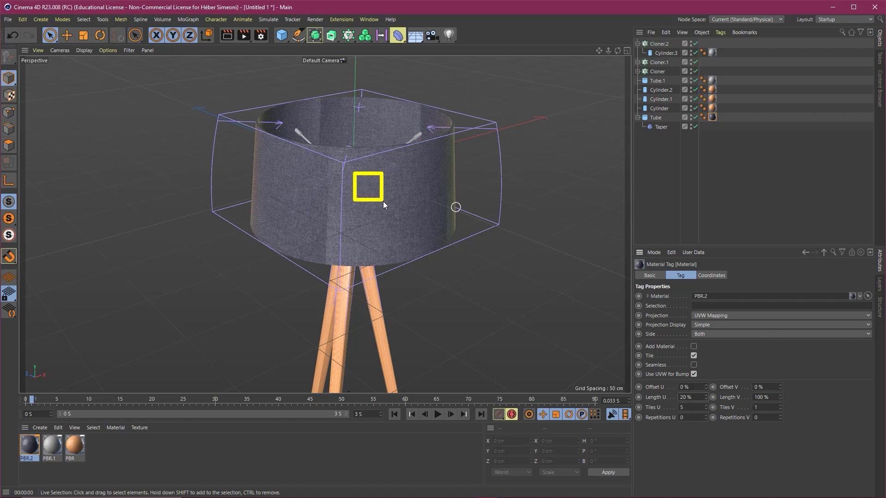
left_click_drag(336, 148, 431, 260)
left_click(688, 397)
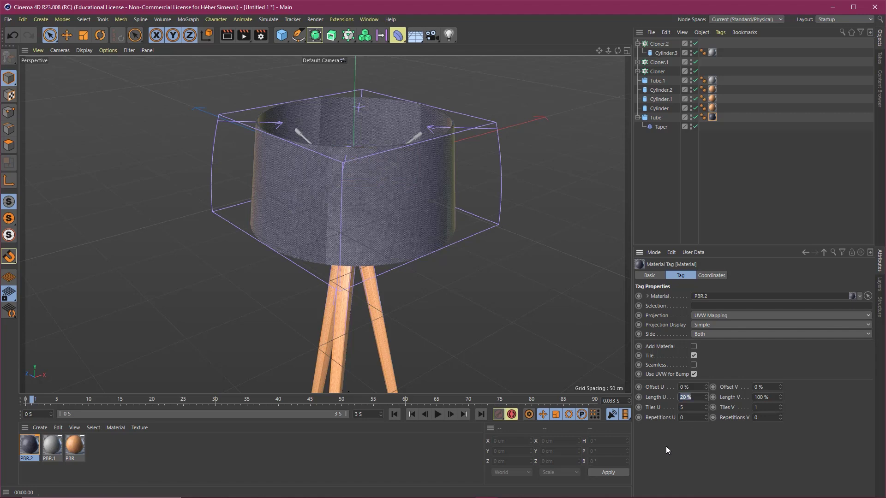
type("6")
key("Return")
type("20")
key("Tab")
type("20")
key("Return")
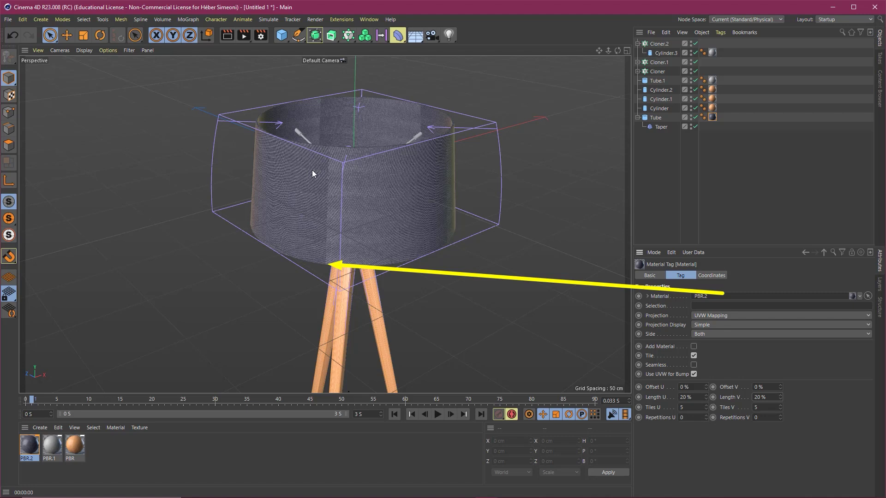
left_click(725, 361)
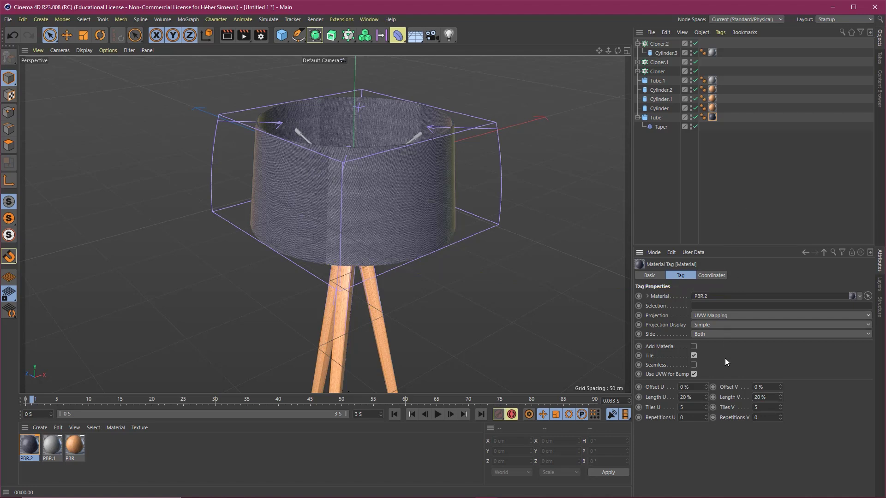
left_click(695, 366)
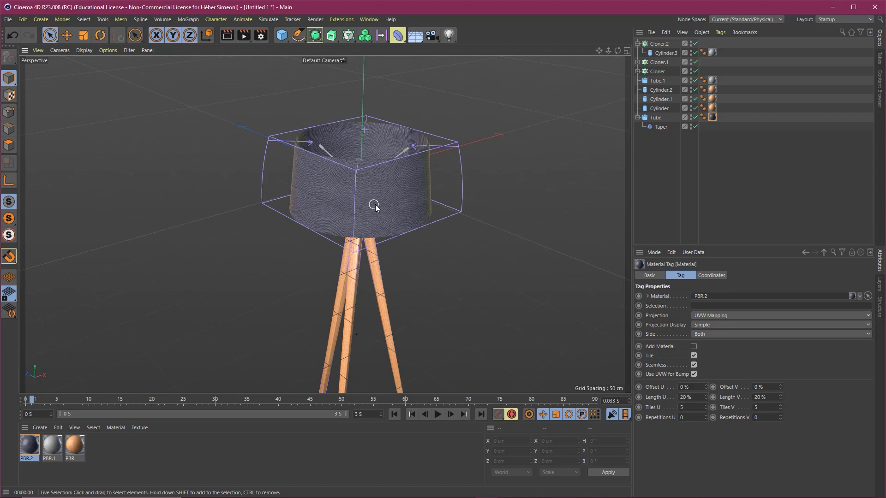
scroll(370, 206, "down", 5)
key("ctrl+r")
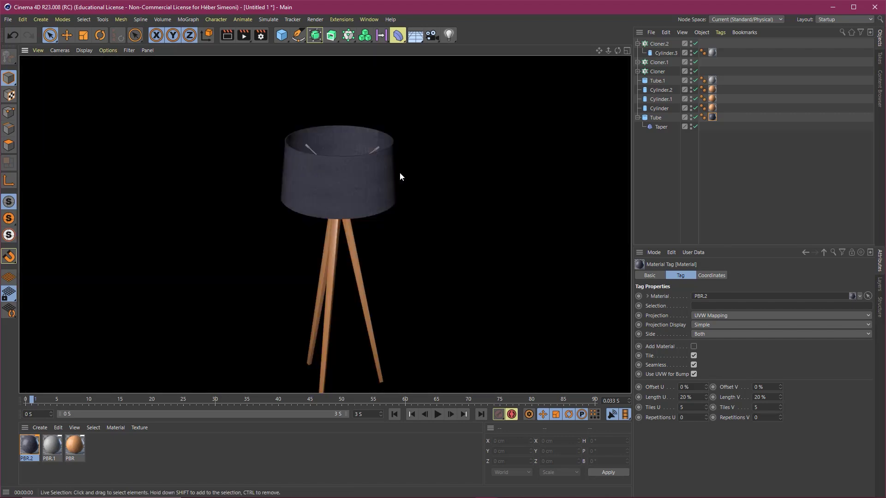
left_click(303, 194)
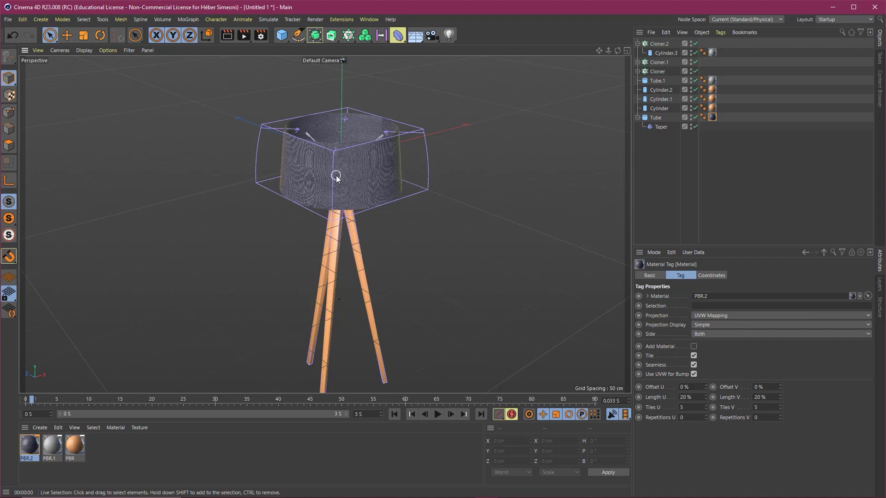
right_click(340, 180)
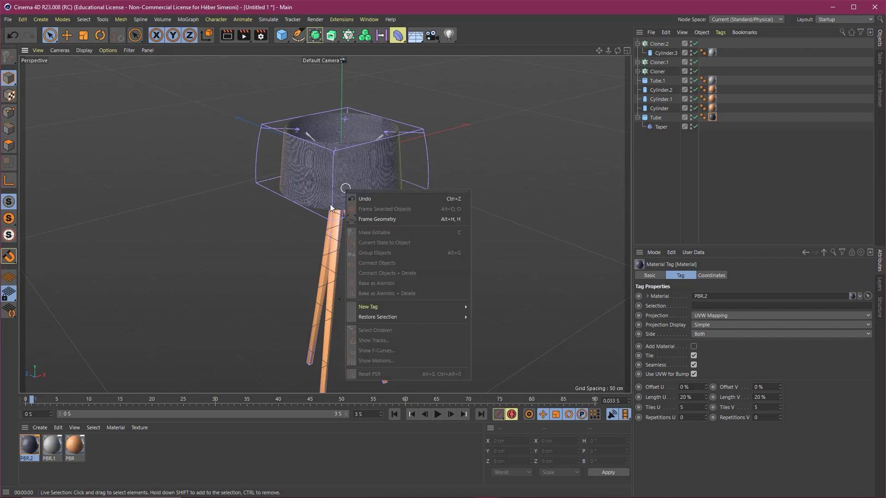
left_click(353, 159)
left_click_drag(353, 159, 344, 189, "alt")
left_click(340, 181)
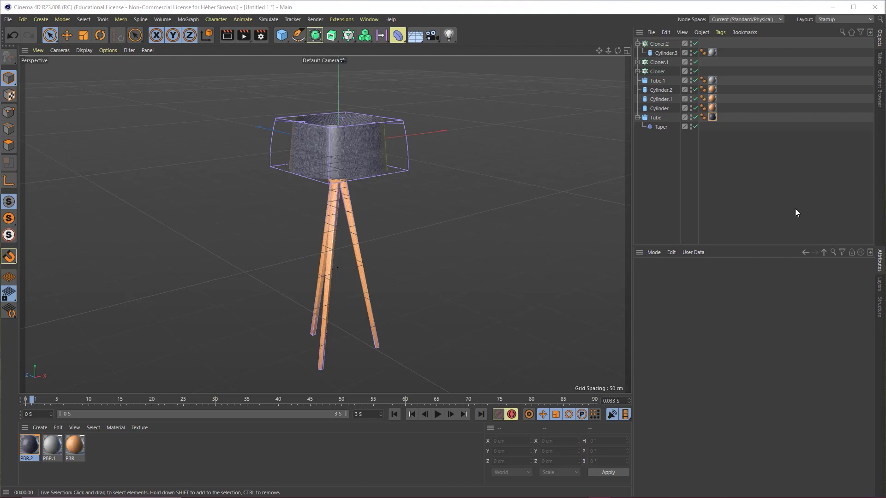
left_click_drag(429, 314, 823, 46)
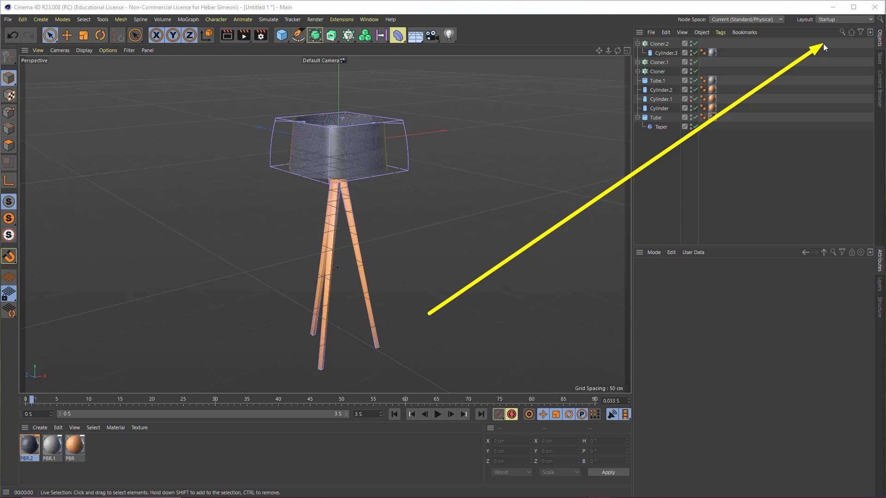